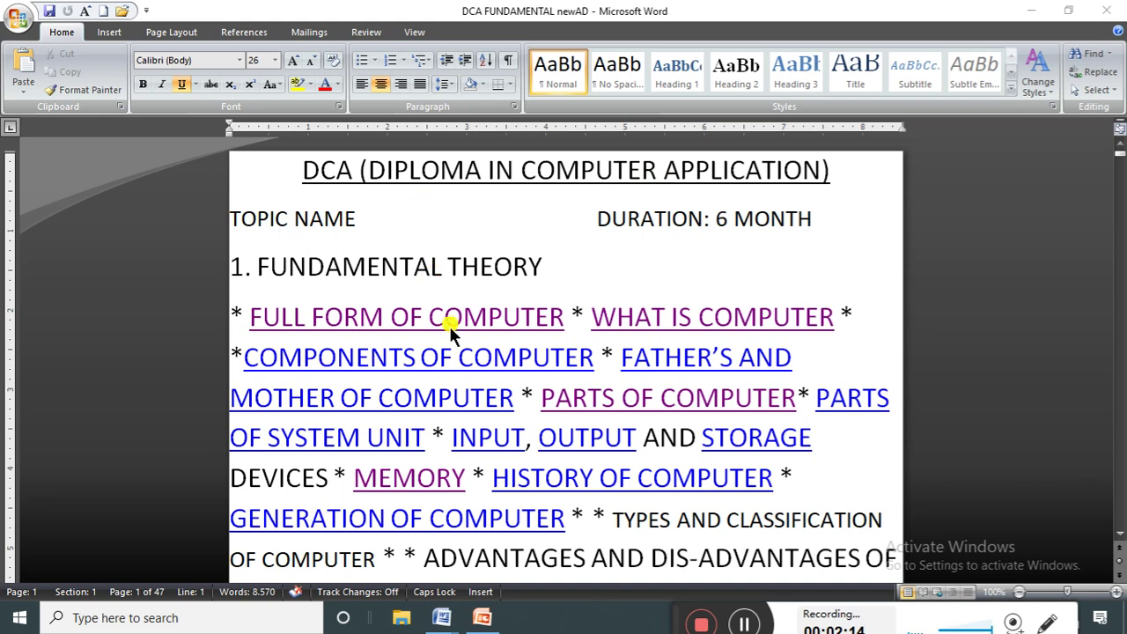
Select the "DCA (DIPLOMA IN COMPUTER APPLICATION)" title at the start of the document, and clear the selection
{"action": "scroll", "coordinate": [479, 488], "scroll_direction": "down", "scroll_amount": 2}
{"action": "scroll", "coordinate": [481, 493], "scroll_direction": "up", "scroll_amount": 10}
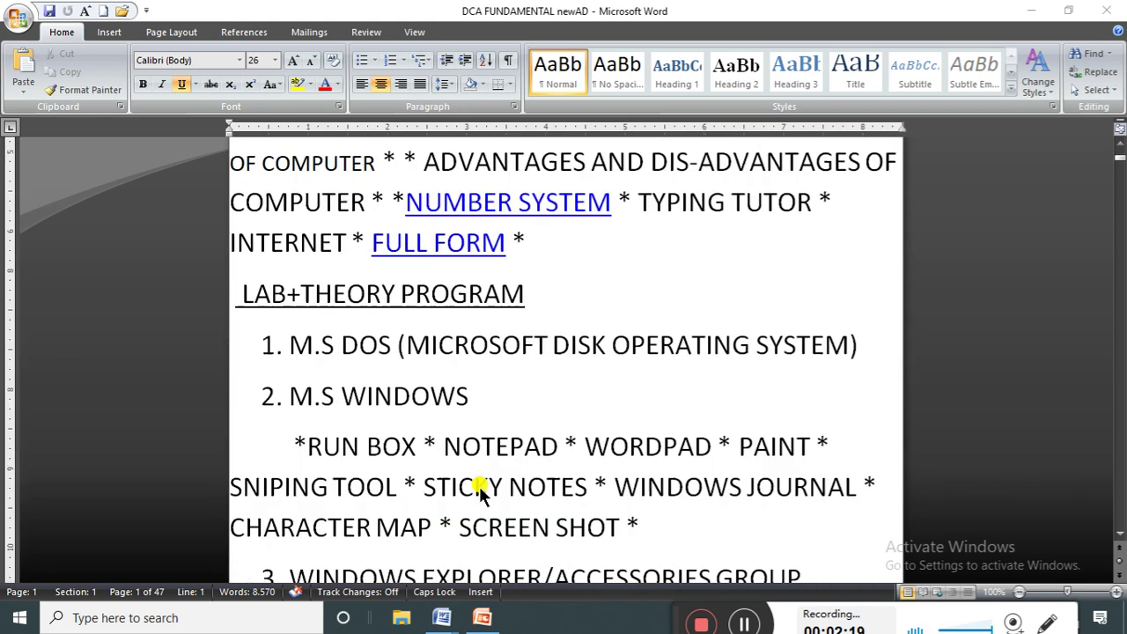
{"action": "scroll", "coordinate": [481, 493], "scroll_direction": "up", "scroll_amount": 4}
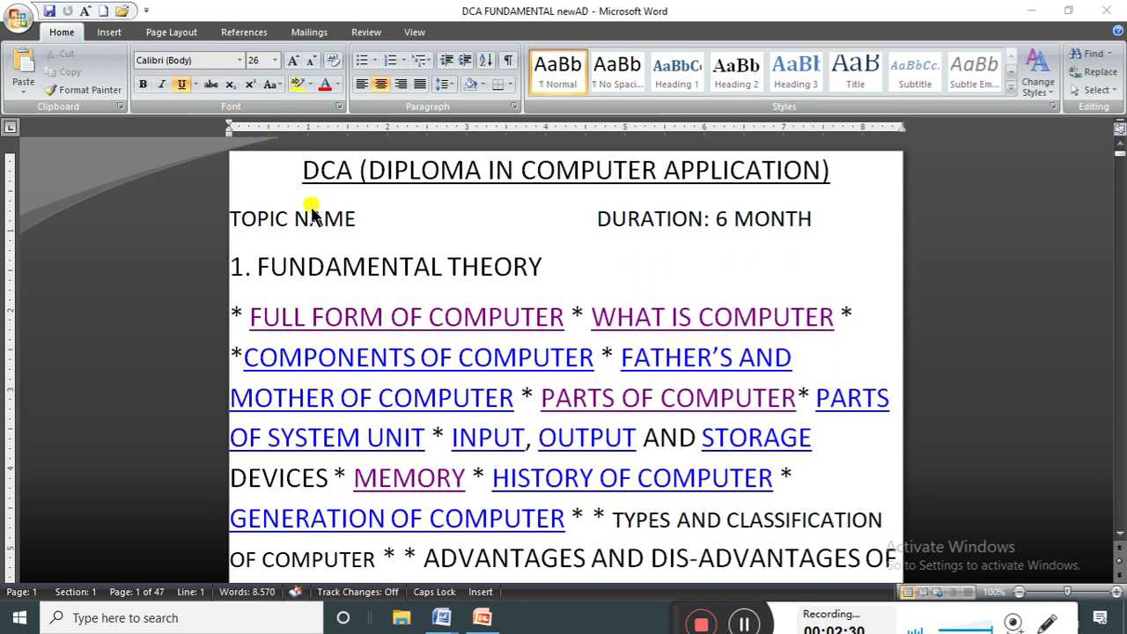
{"action": "left_click_drag", "start_coordinate": [298, 172], "coordinate": [480, 173]}
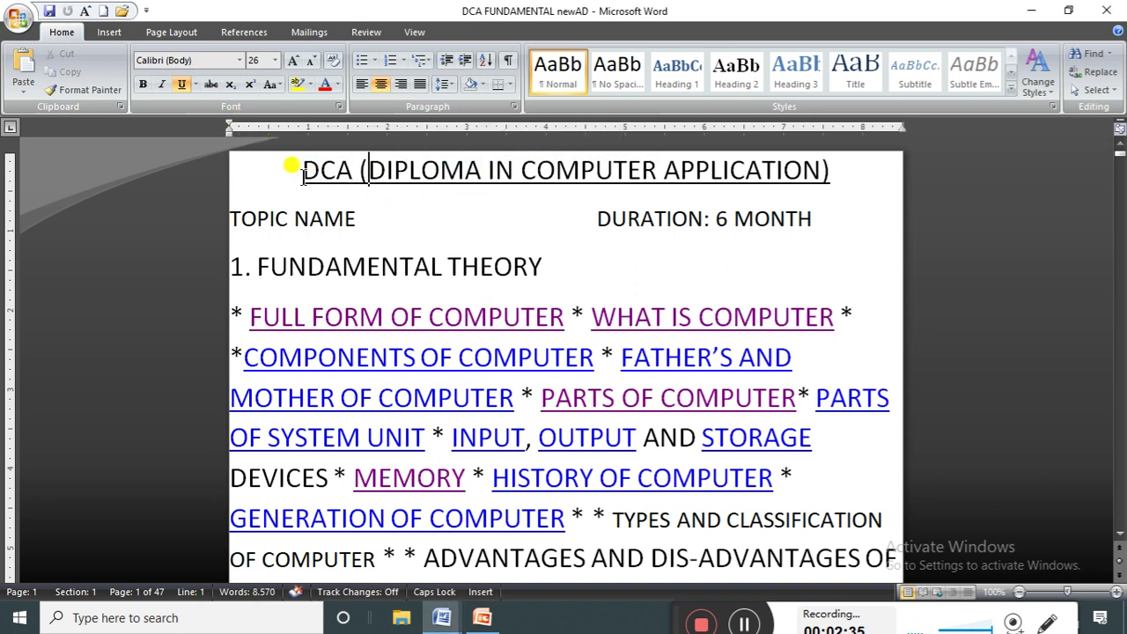
{"action": "left_click_drag", "start_coordinate": [292, 166], "coordinate": [856, 150]}
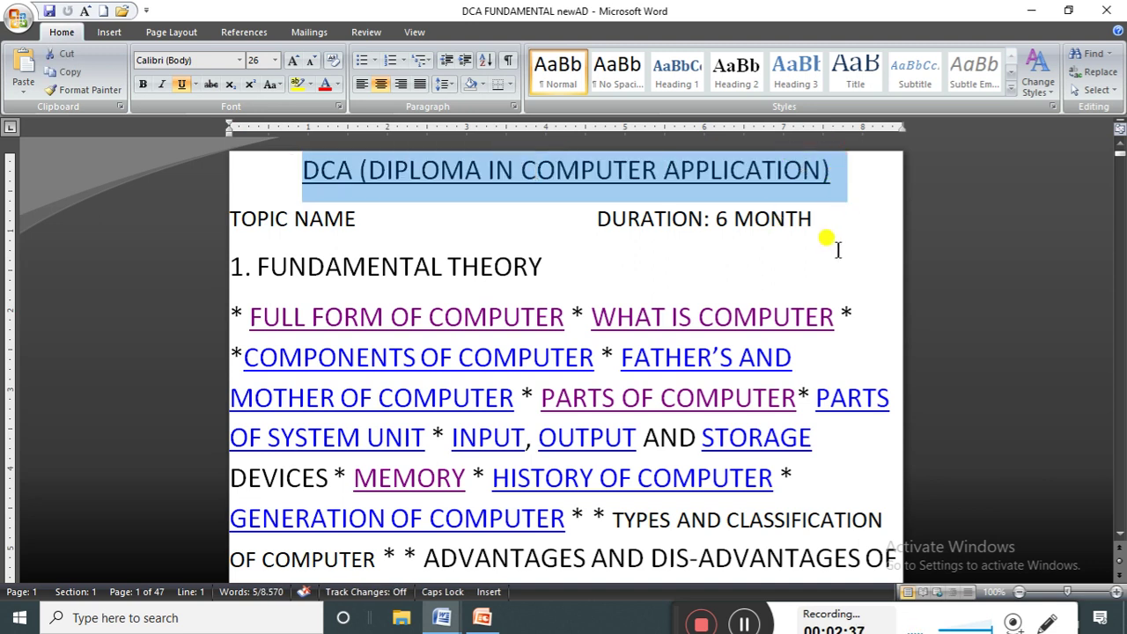
{"action": "left_click", "coordinate": [826, 225]}
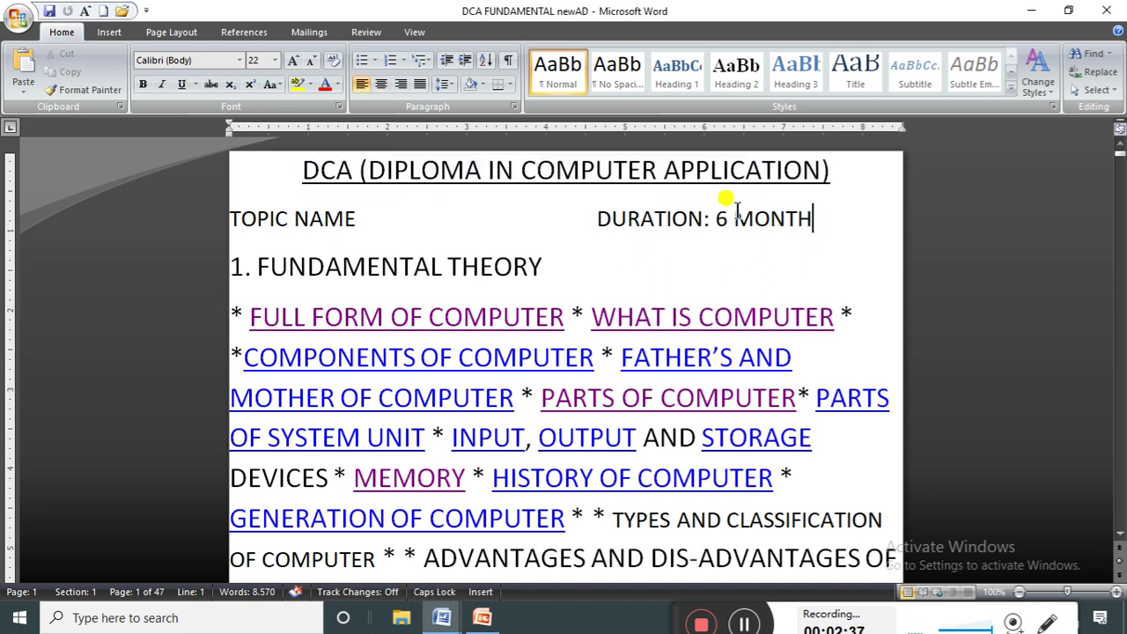
Practise selecting the whole title line as a paragraph and from the document start to the line's end, and deselect it
{"action": "triple_click", "coordinate": [401, 173]}
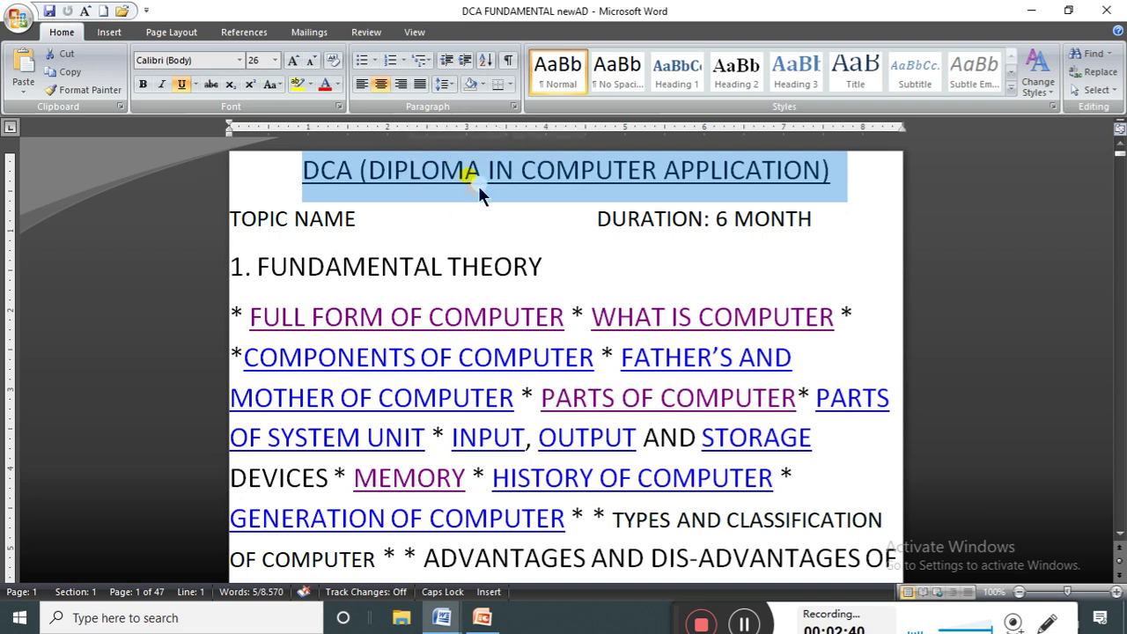
{"action": "left_click", "coordinate": [317, 176]}
{"action": "left_click", "coordinate": [361, 238]}
{"action": "key", "text": "ctrl+Home"}
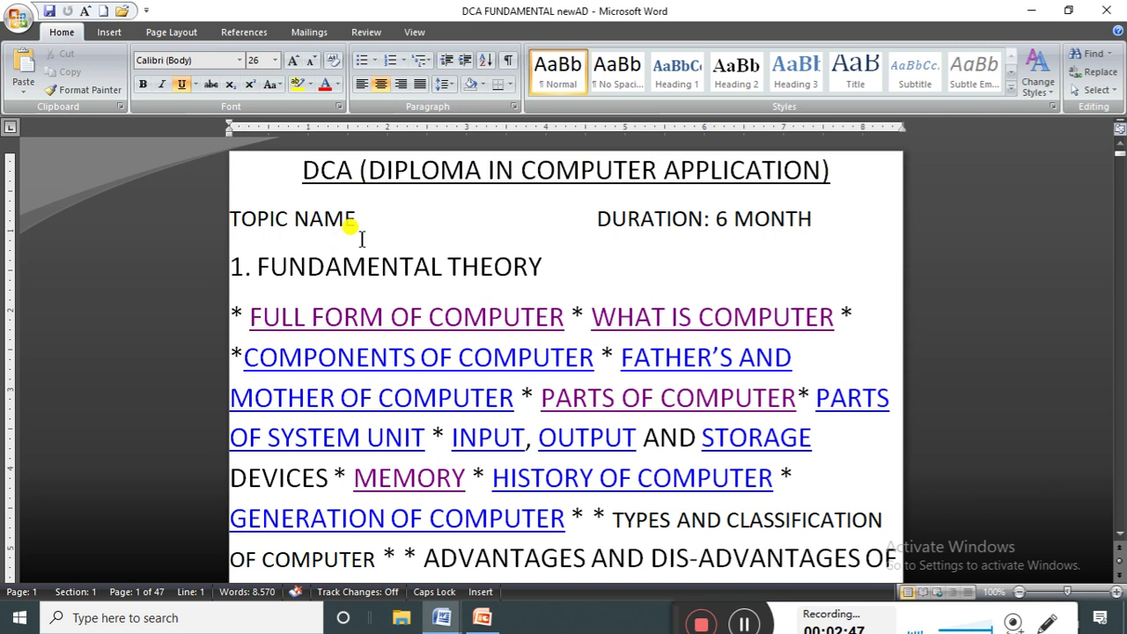
{"action": "key", "text": "shift+End"}
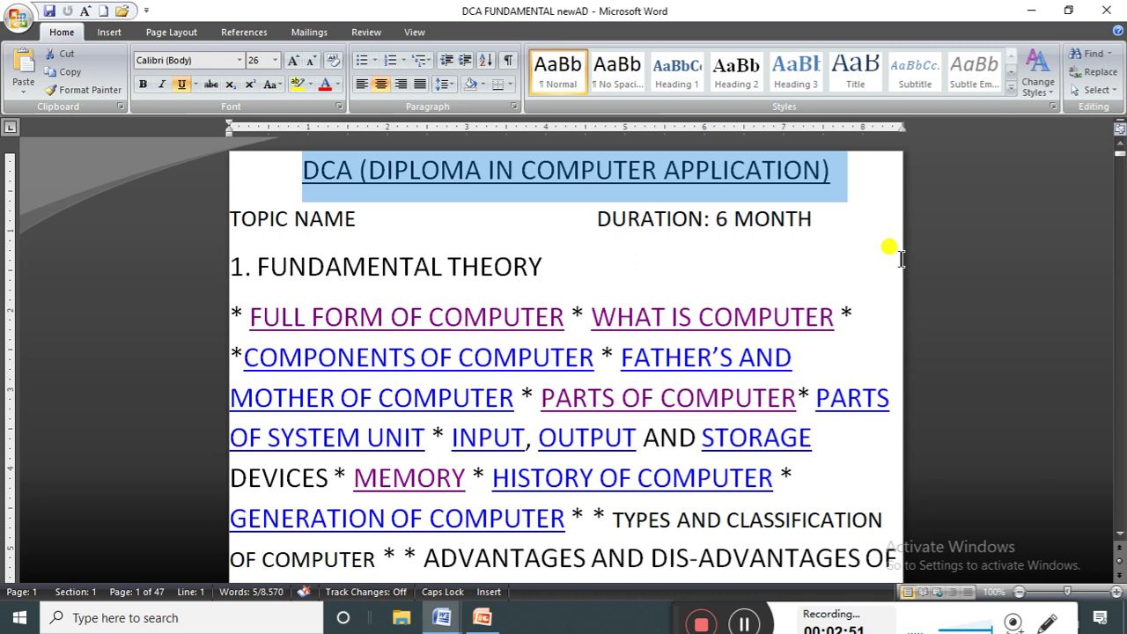
{"action": "left_click", "coordinate": [840, 169]}
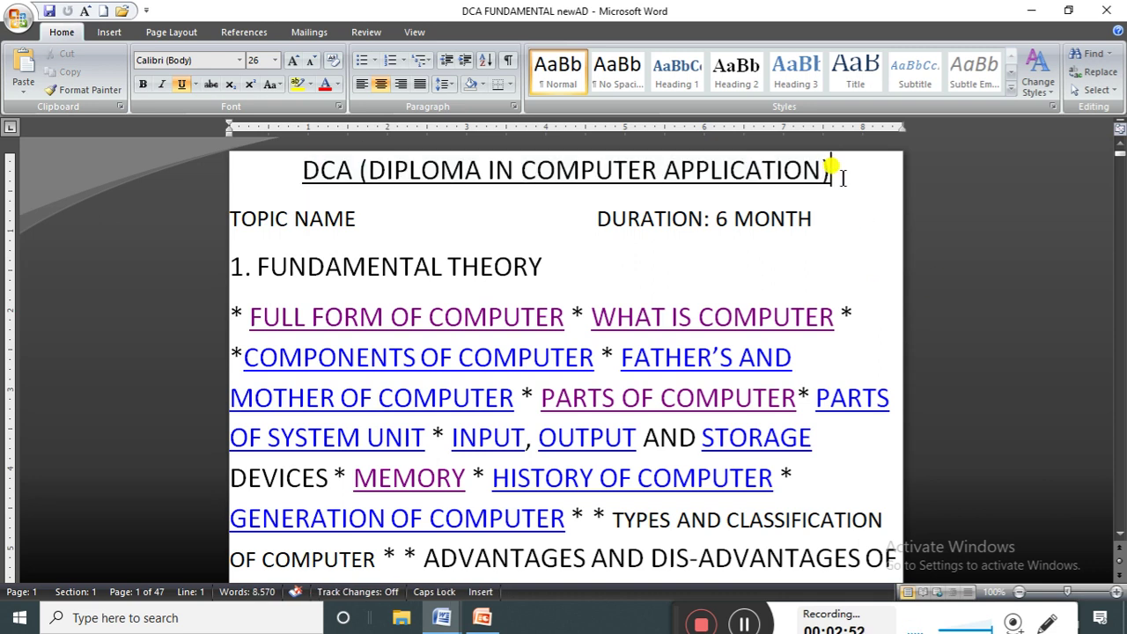
{"action": "triple_click", "coordinate": [843, 178]}
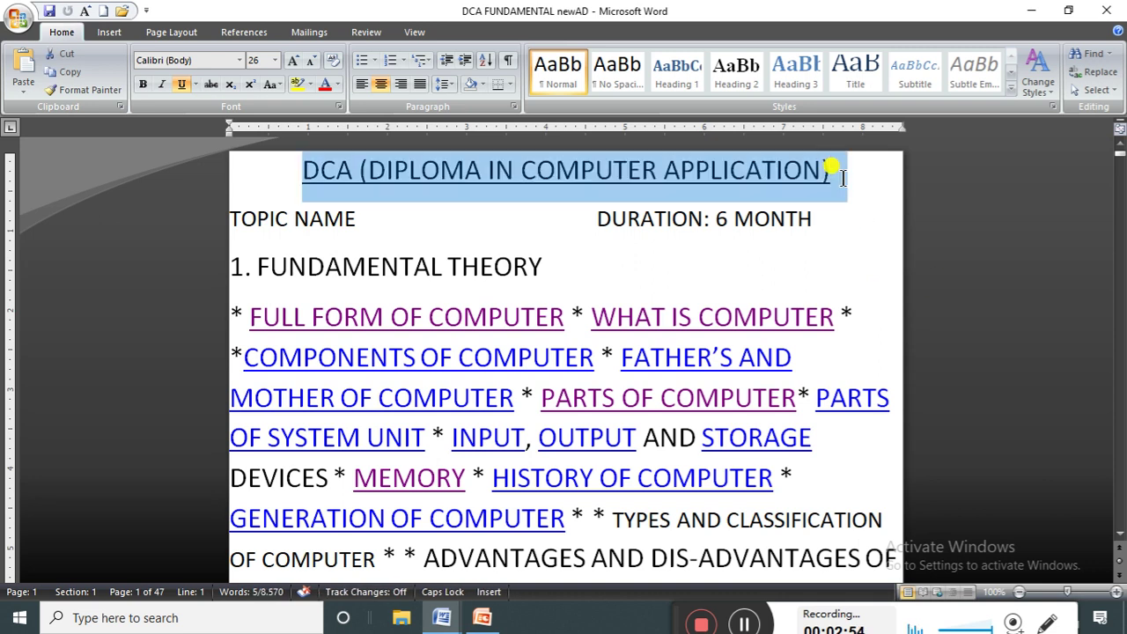
{"action": "left_click", "coordinate": [831, 186]}
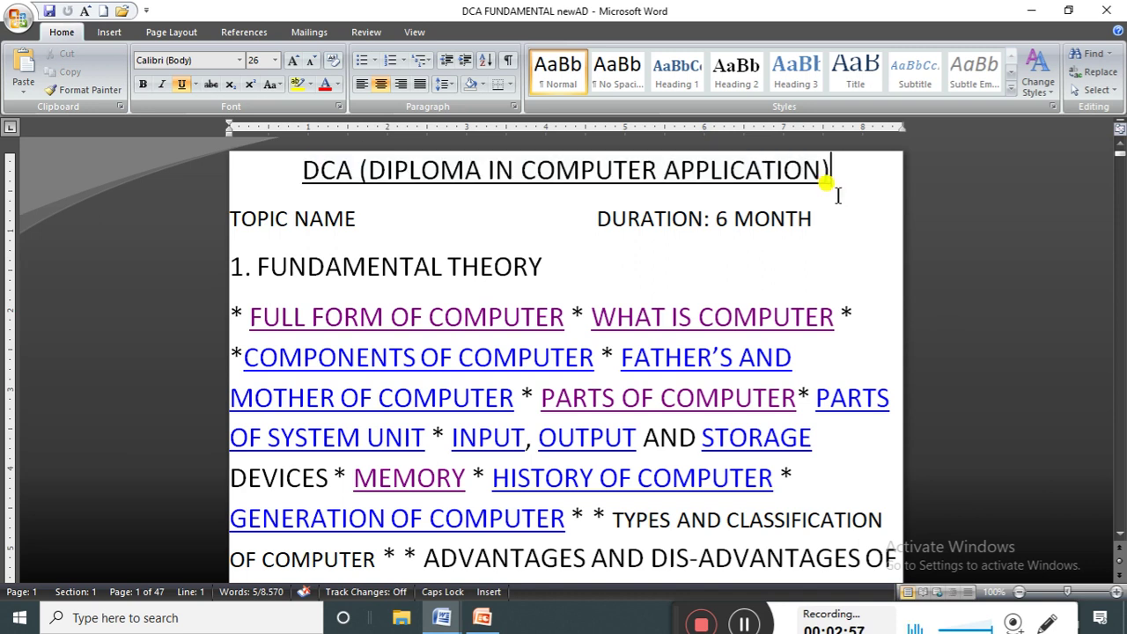
Extend a selection backwards from the end of the title, character by character, over "PPLICATION)"
{"action": "key", "text": "shift+Left"}
{"action": "key", "text": "shift+Left"}
{"action": "key", "text": "shift+Left"}
{"action": "key", "text": "shift+Left"}
{"action": "key", "text": "shift+Left"}
{"action": "key", "text": "shift+Left"}
{"action": "key", "text": "shift+Left"}
{"action": "key", "text": "shift+Left"}
{"action": "key", "text": "shift+Left"}
{"action": "key", "text": "shift+Left"}
{"action": "key", "text": "shift+Left"}
{"action": "key", "text": "shift+Left"}
{"action": "key", "text": "shift+Left"}
{"action": "key", "text": "shift+Left"}
{"action": "key", "text": "shift+Left"}
{"action": "key", "text": "shift+Left"}
{"action": "key", "text": "shift+Left"}
{"action": "key", "text": "shift+Left"}
{"action": "key", "text": "shift+Left"}
{"action": "key", "text": "shift+Left"}
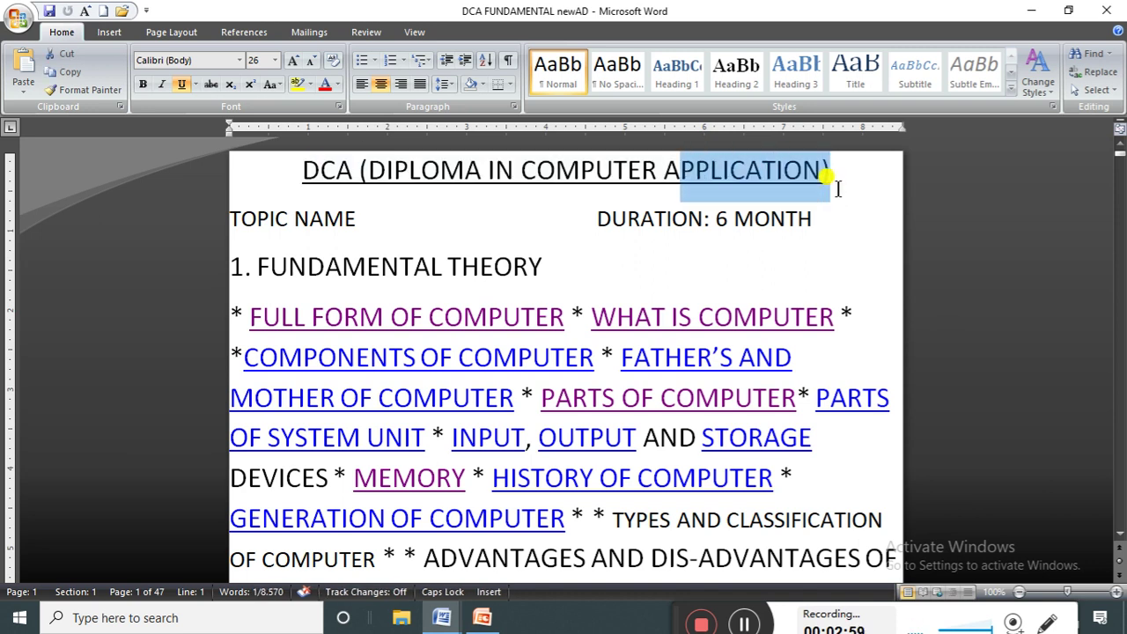
Set the font of the whole title line to Monotype Corsiva and deselect it
{"action": "triple_click", "coordinate": [837, 188]}
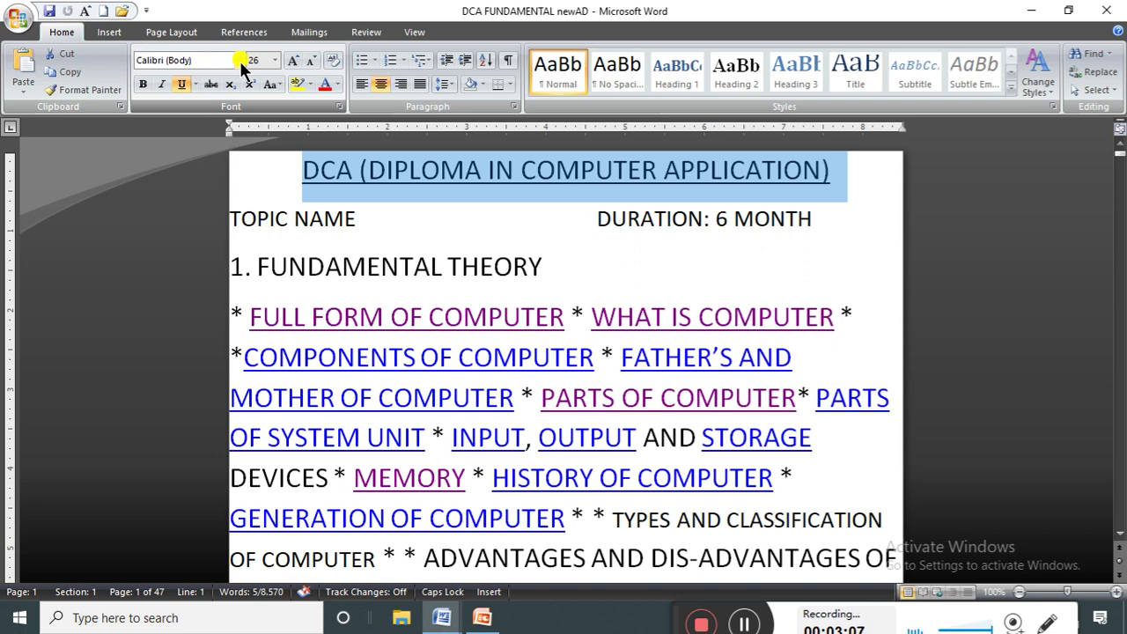
{"action": "left_click", "coordinate": [202, 63]}
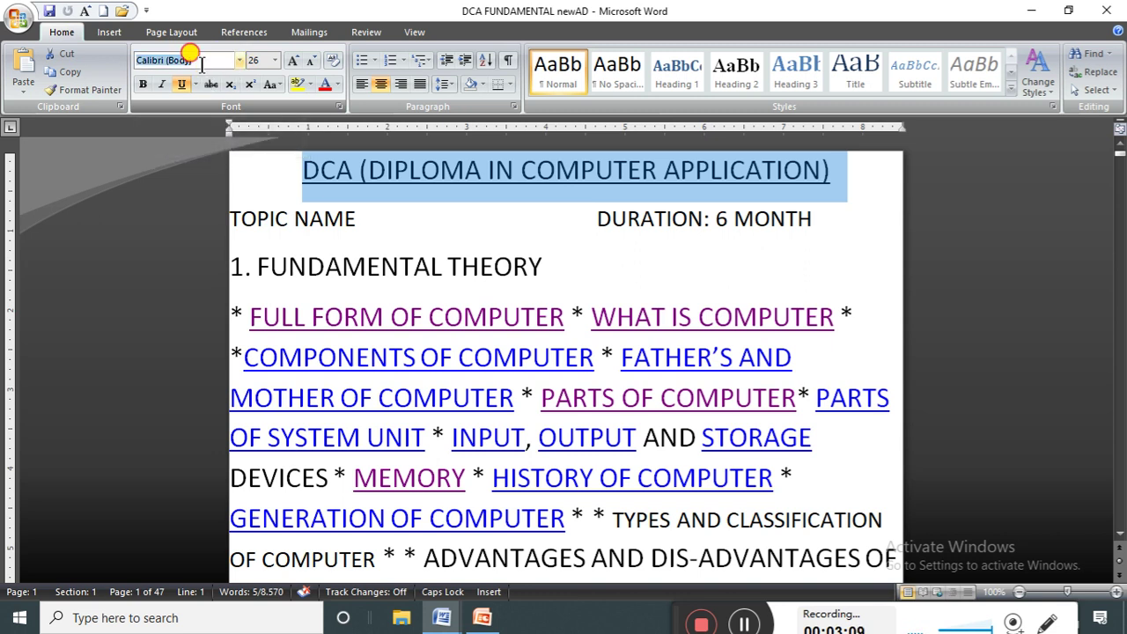
{"action": "type", "text": "Monotype Corsiva"}
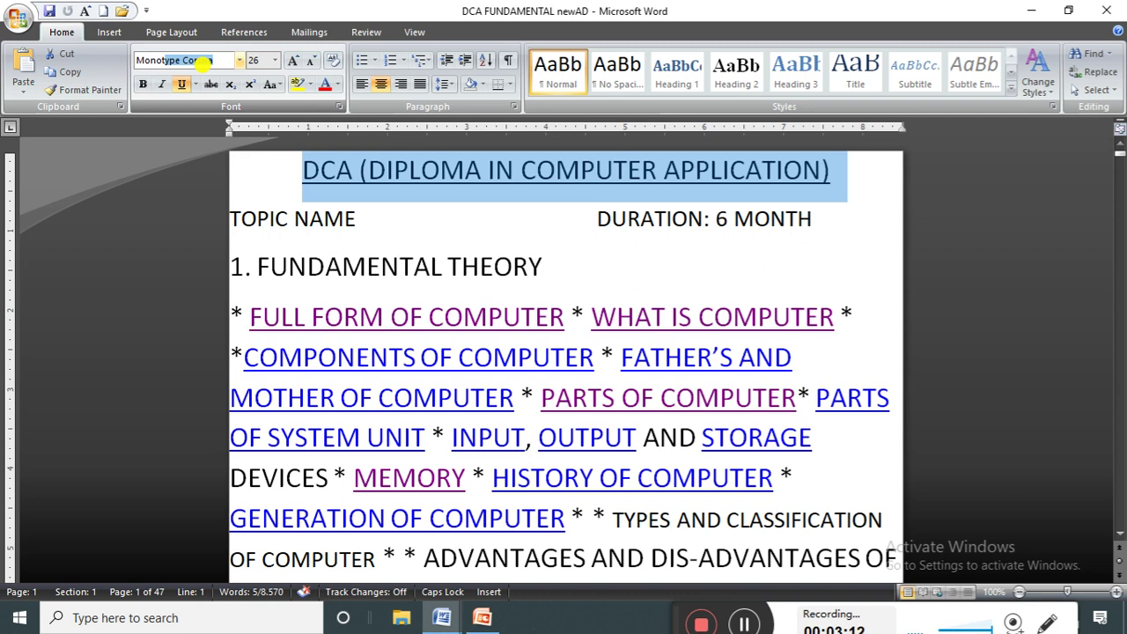
{"action": "key", "text": "Return"}
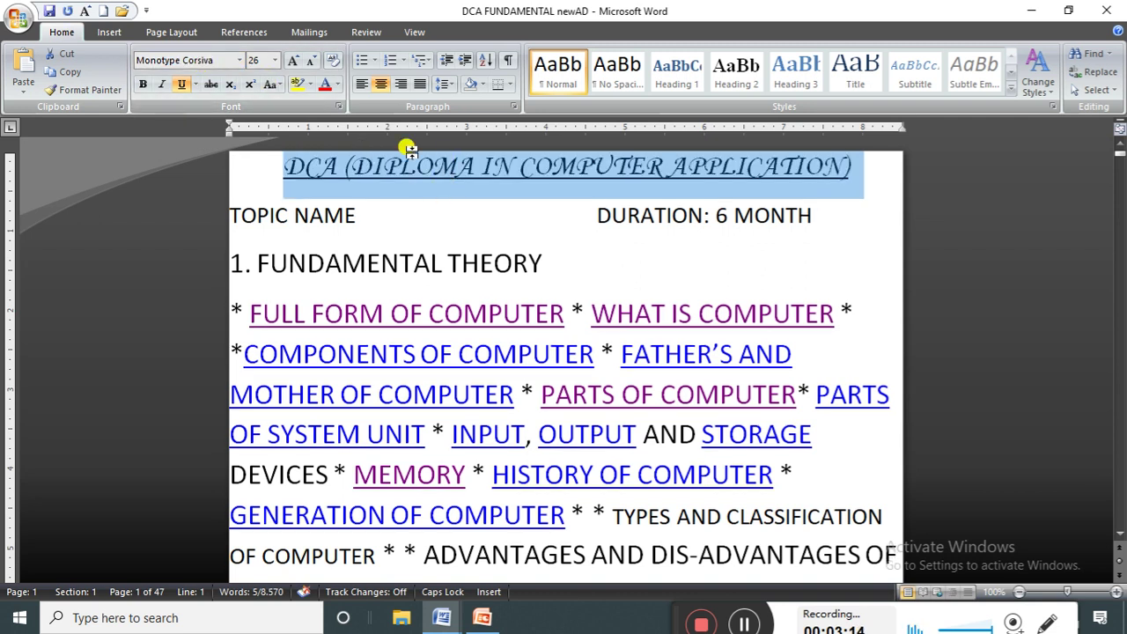
{"action": "left_click", "coordinate": [518, 212]}
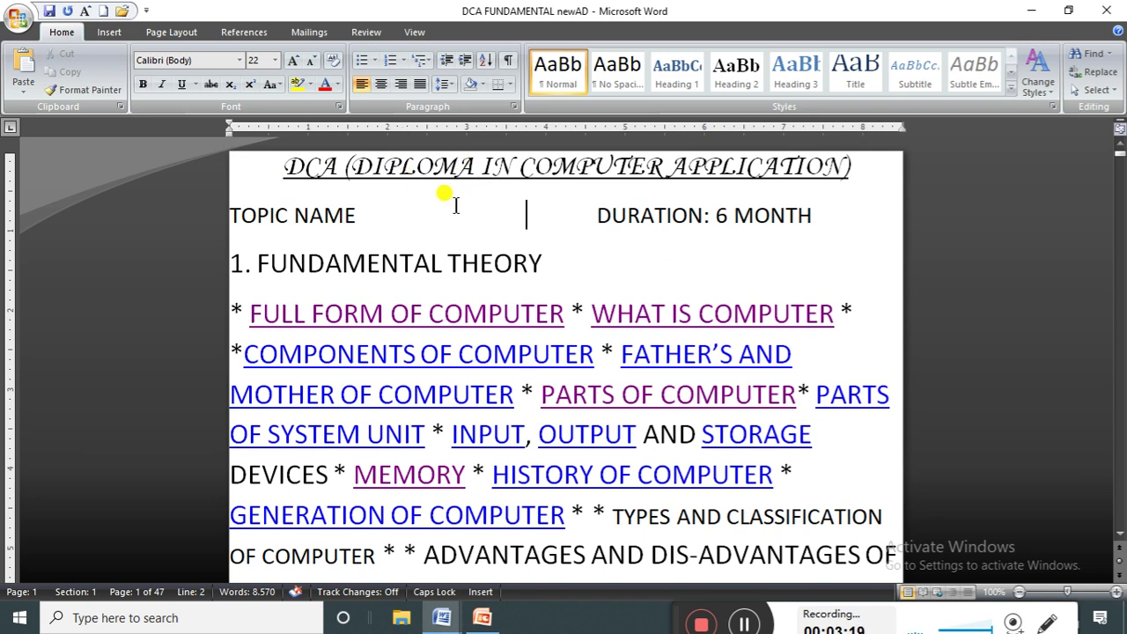
Select the title line and show the list of fonts available for it, leaving its font unchanged
{"action": "left_click_drag", "start_coordinate": [264, 167], "coordinate": [851, 168]}
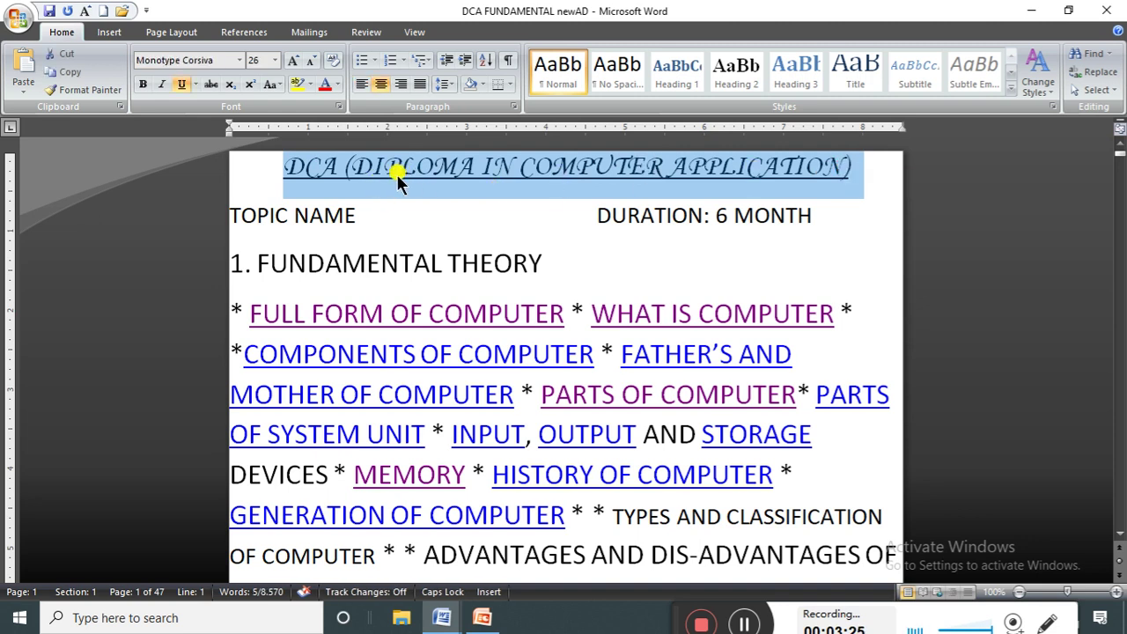
{"action": "left_click", "coordinate": [239, 60]}
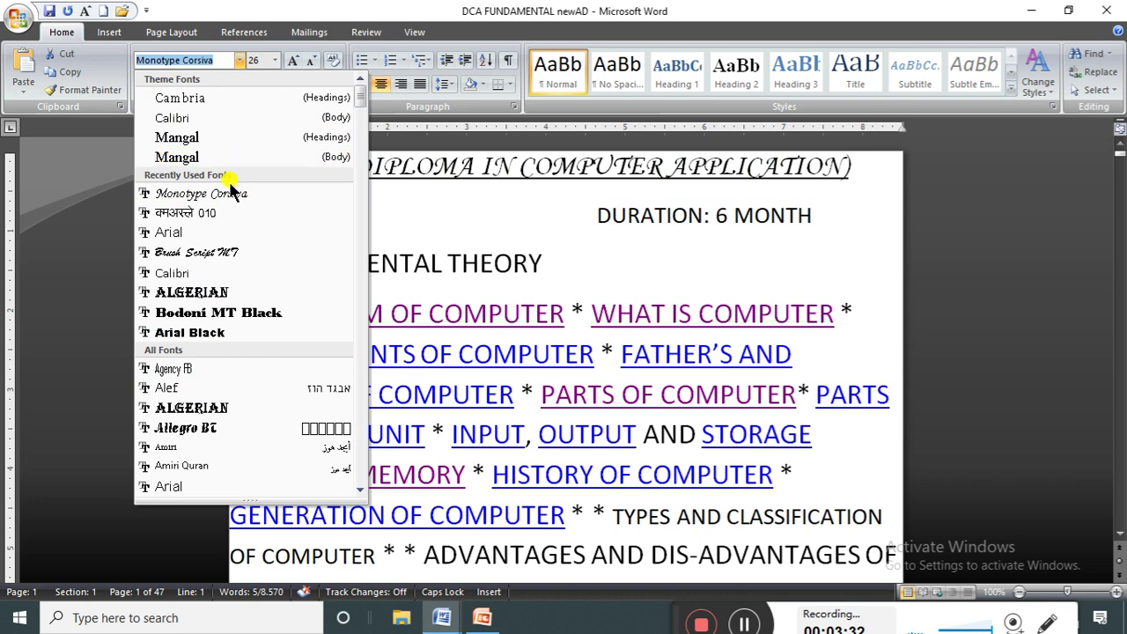
{"action": "left_click", "coordinate": [451, 210]}
Select the entire document and preview fonts such as Allegro BT and Bremen Bd BT on its text
{"action": "key", "text": "ctrl+a"}
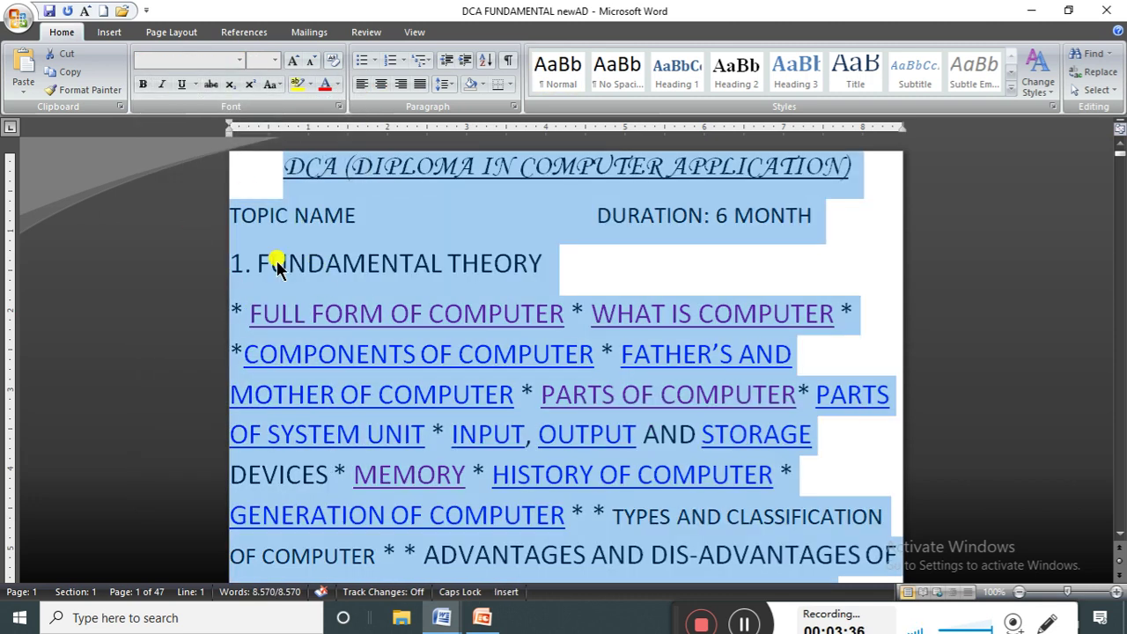
{"action": "left_click", "coordinate": [240, 62]}
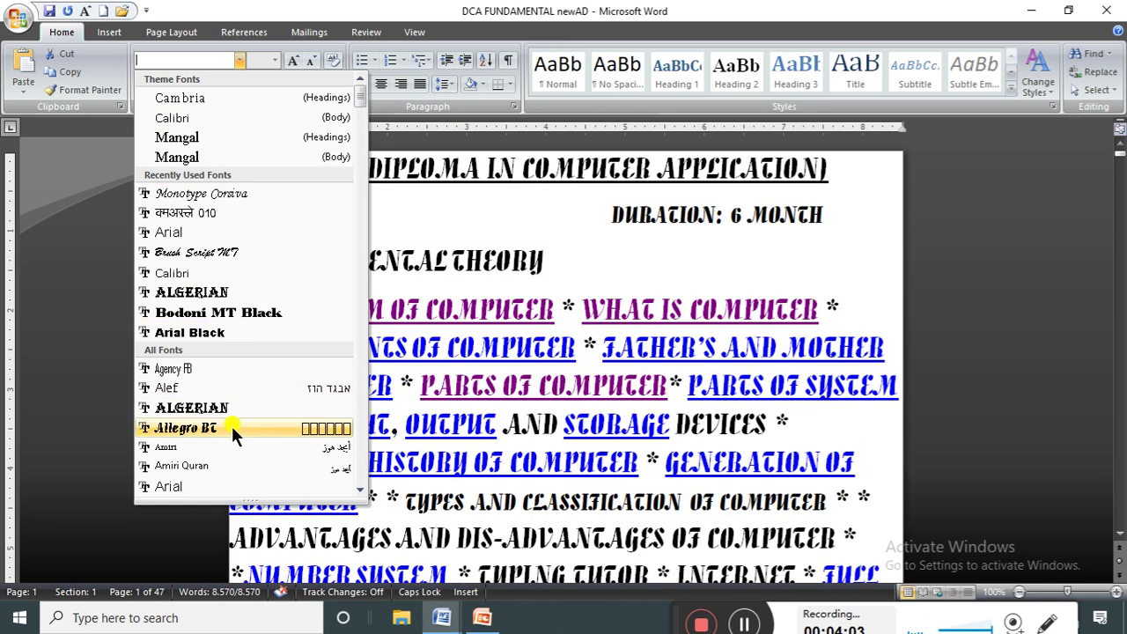
{"action": "scroll", "coordinate": [232, 426], "scroll_direction": "down", "scroll_amount": 6}
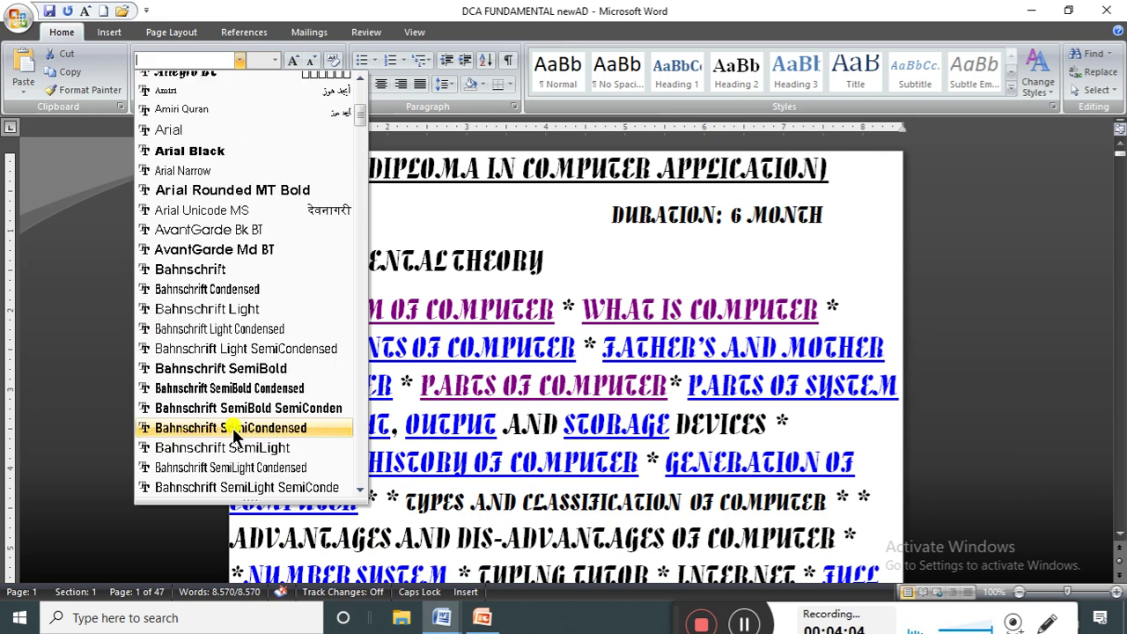
{"action": "scroll", "coordinate": [234, 427], "scroll_direction": "down", "scroll_amount": 8}
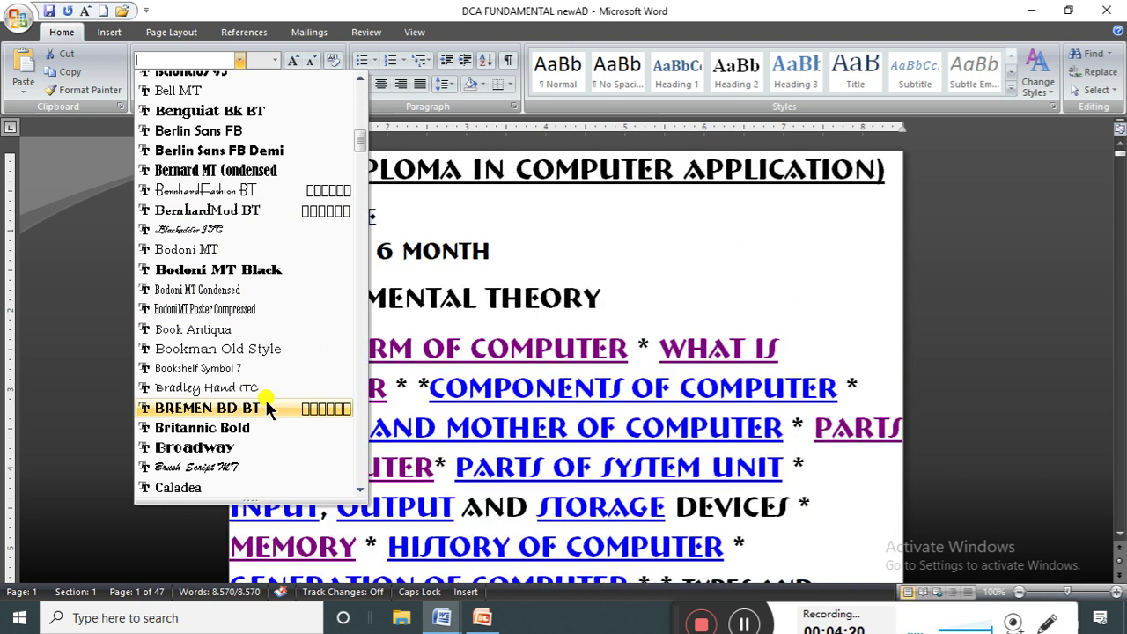
{"action": "scroll", "coordinate": [268, 407], "scroll_direction": "down", "scroll_amount": 8}
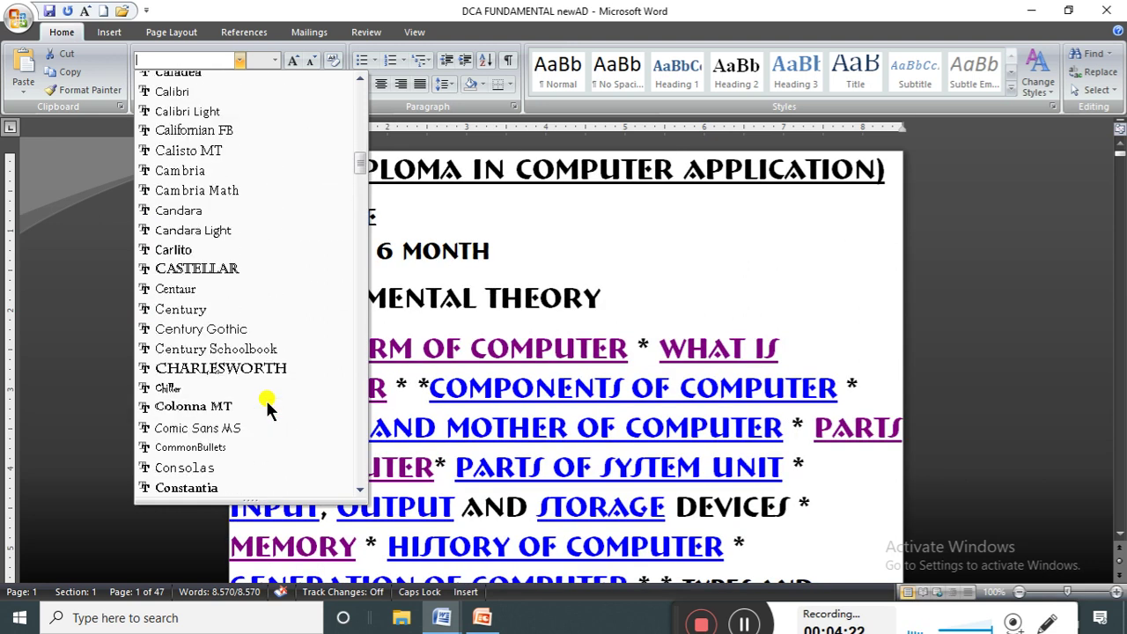
{"action": "scroll", "coordinate": [269, 407], "scroll_direction": "down", "scroll_amount": 5}
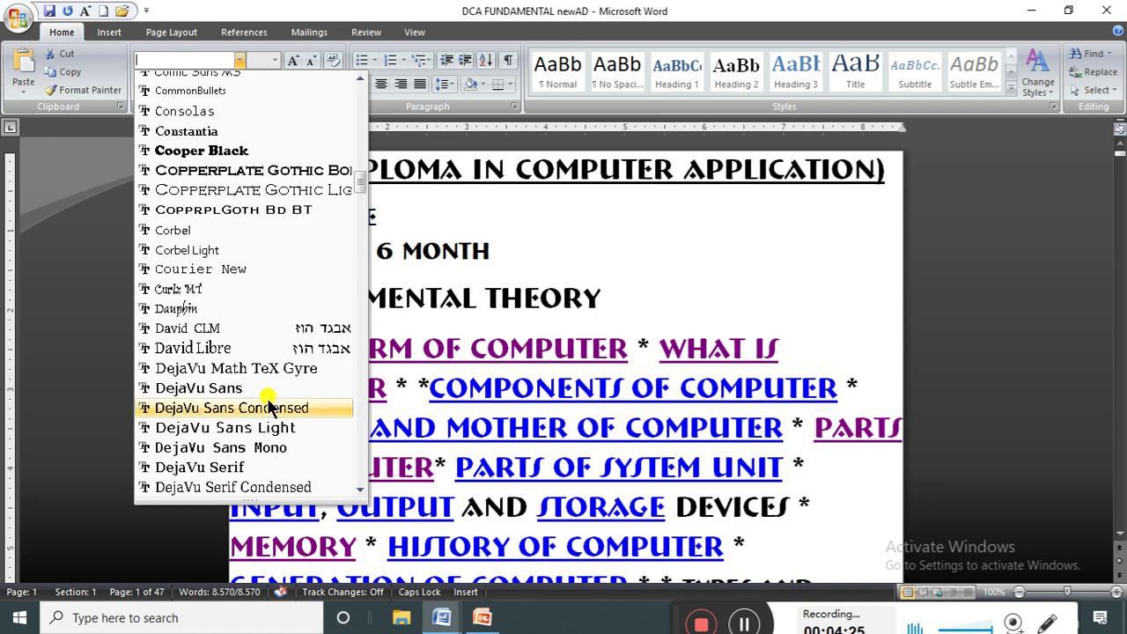
{"action": "scroll", "coordinate": [267, 396], "scroll_direction": "down", "scroll_amount": 4}
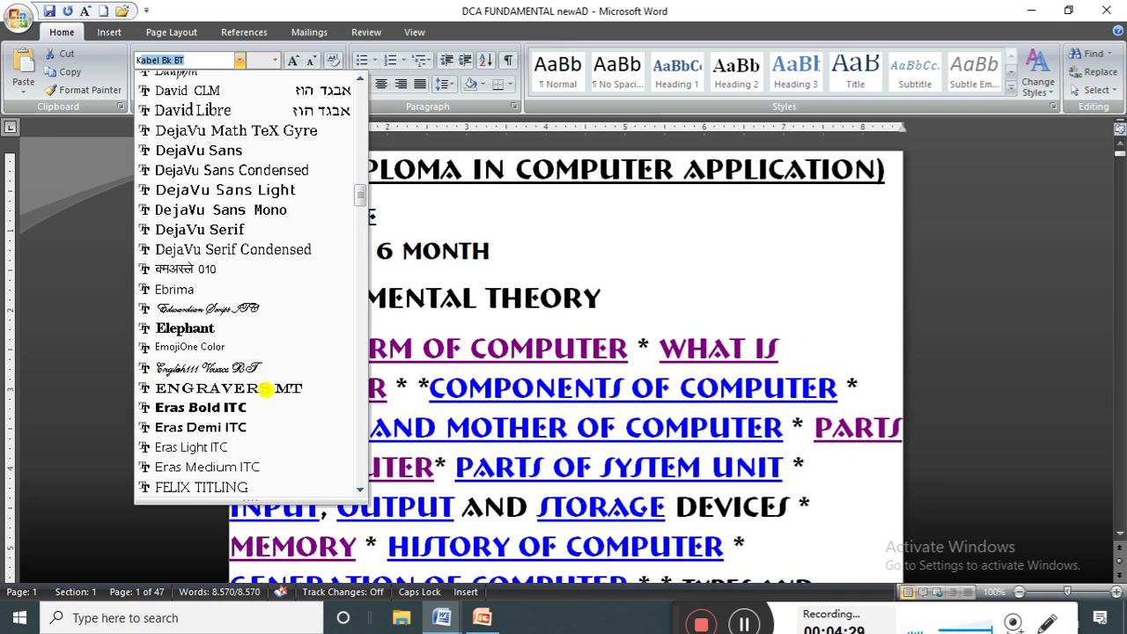
Set the font of the entire document to the Hindi font क्मअस्ले 010
{"action": "type", "text": "KIRAN"}
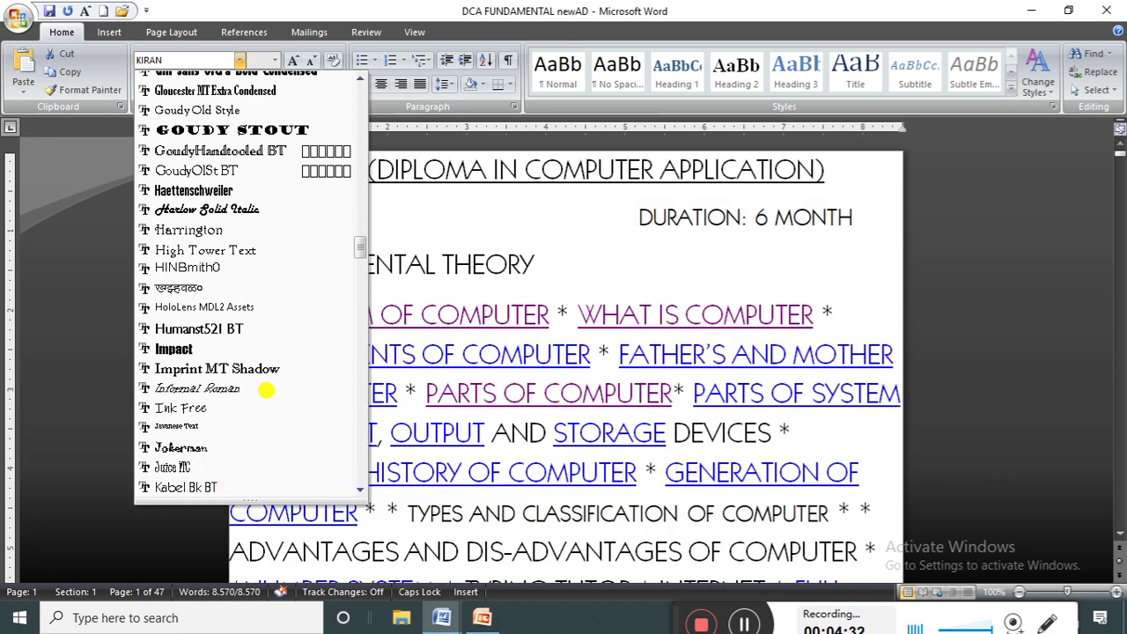
{"action": "key", "text": "BackSpace"}
{"action": "key", "text": "BackSpace"}
{"action": "key", "text": "BackSpace"}
{"action": "key", "text": "BackSpace"}
{"action": "key", "text": "Return"}
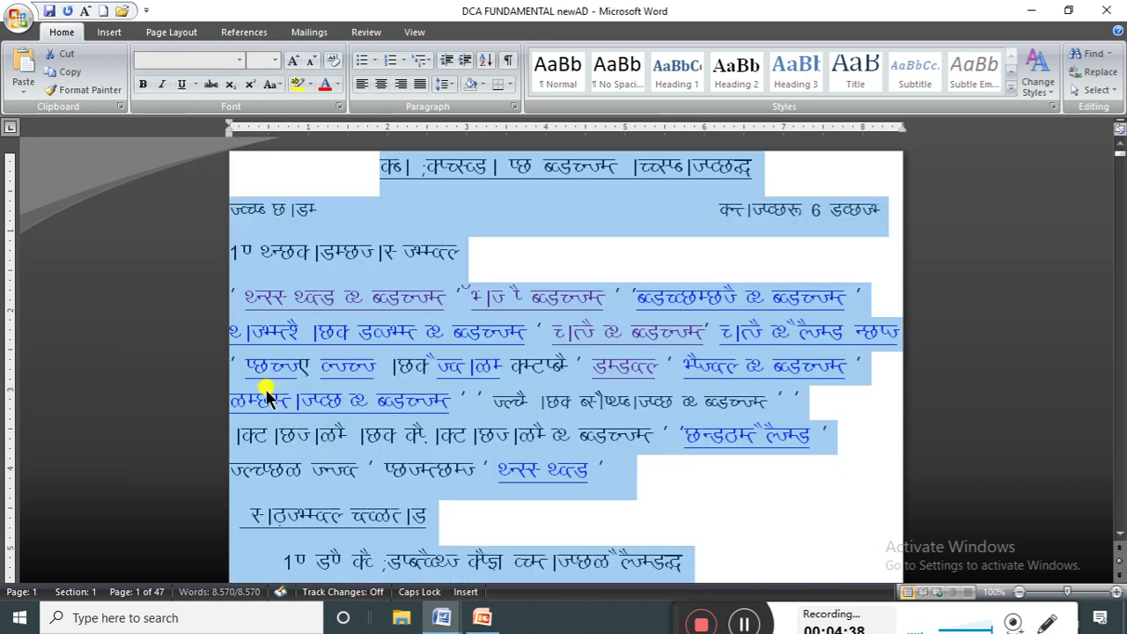
Set the font of the entire document to Calibri (Body) and clear the selection
{"action": "left_click", "coordinate": [241, 61]}
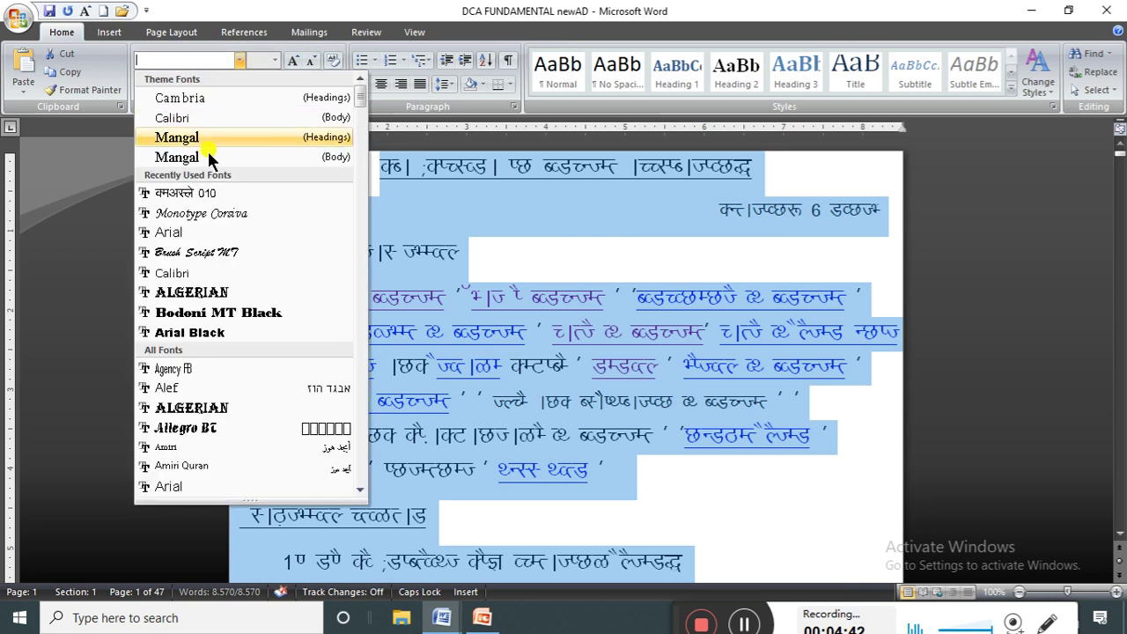
{"action": "left_click", "coordinate": [210, 119]}
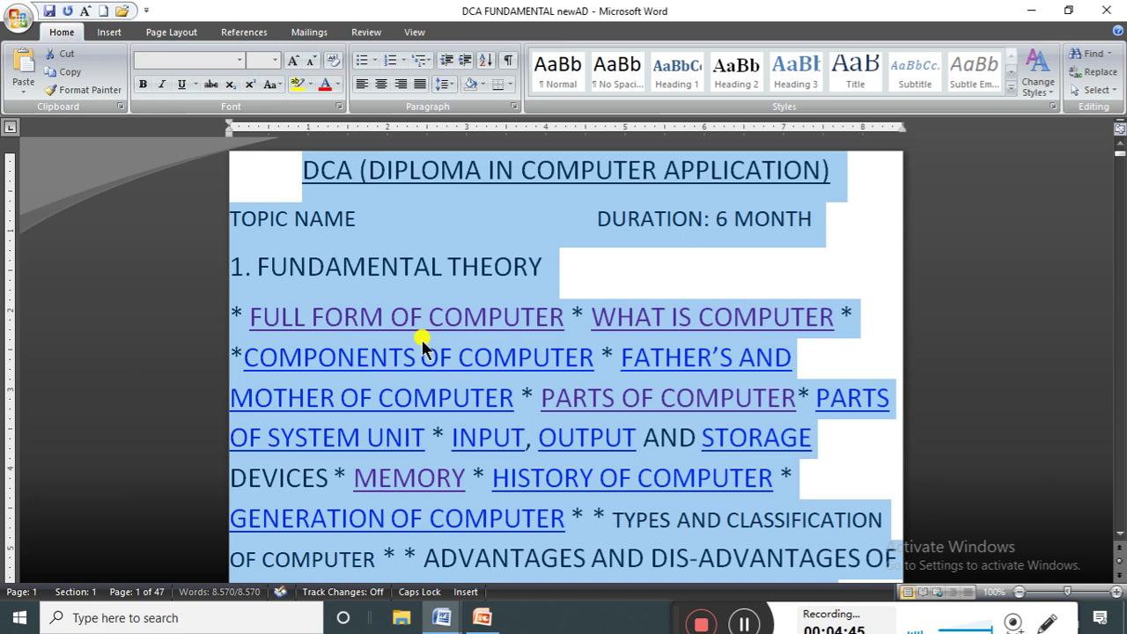
{"action": "left_click", "coordinate": [407, 266]}
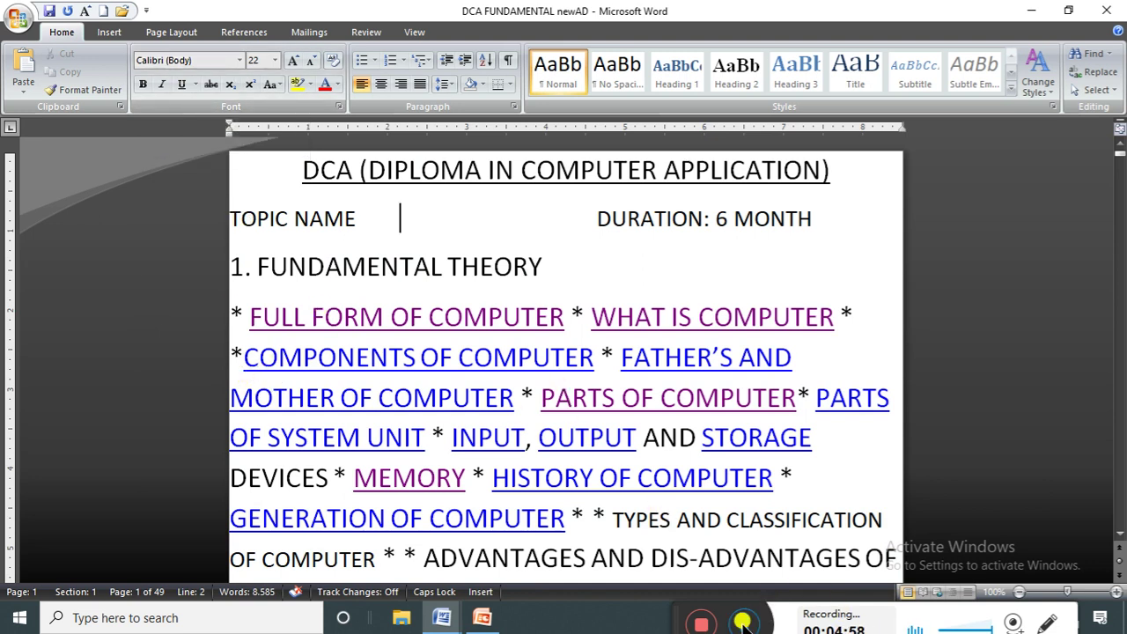
Start Magnifier and enlarge the screen to 200%
{"action": "key", "text": "super+plus"}
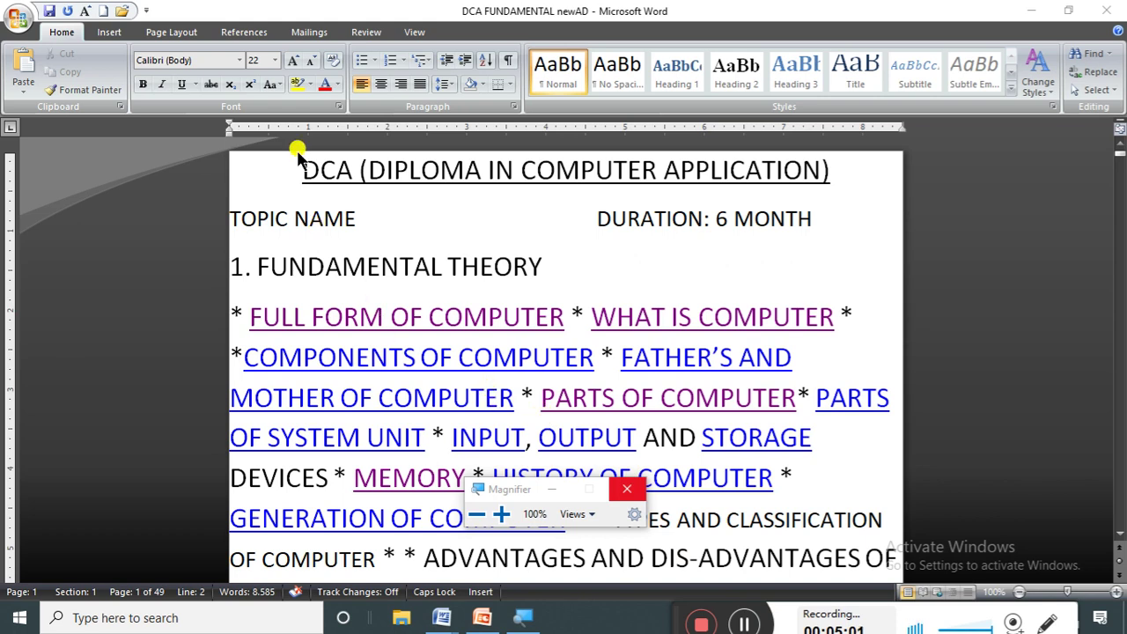
{"action": "left_click", "coordinate": [501, 515]}
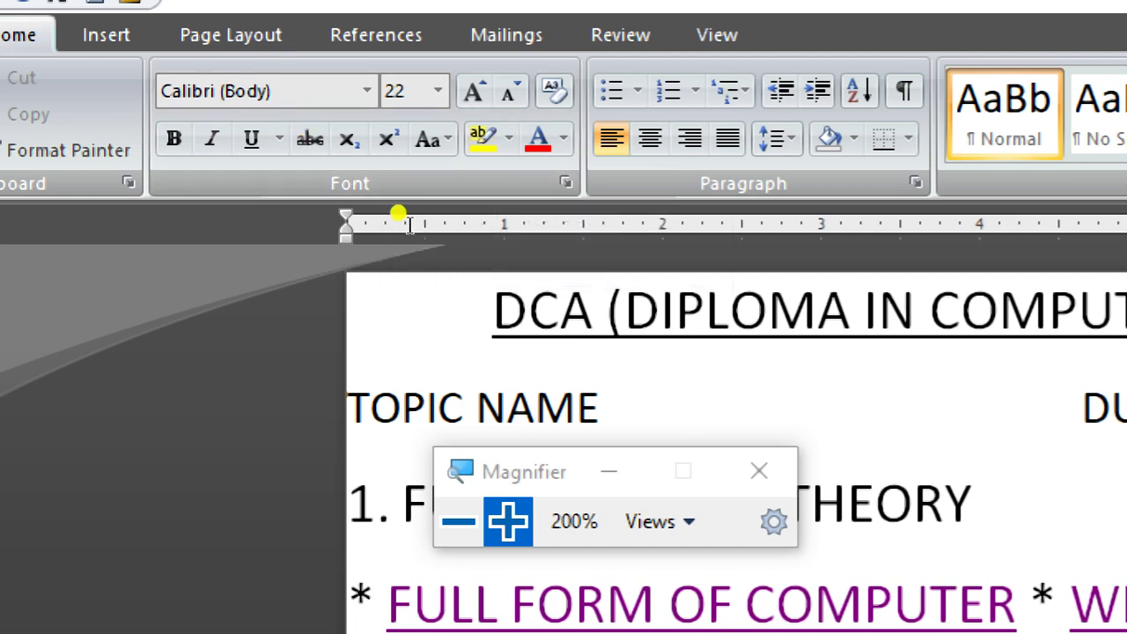
Enter the shortcut note CTRL+SHIFT+>< after TOPIC NAME, correcting the typing errors
{"action": "type", "text": "CRIL"}
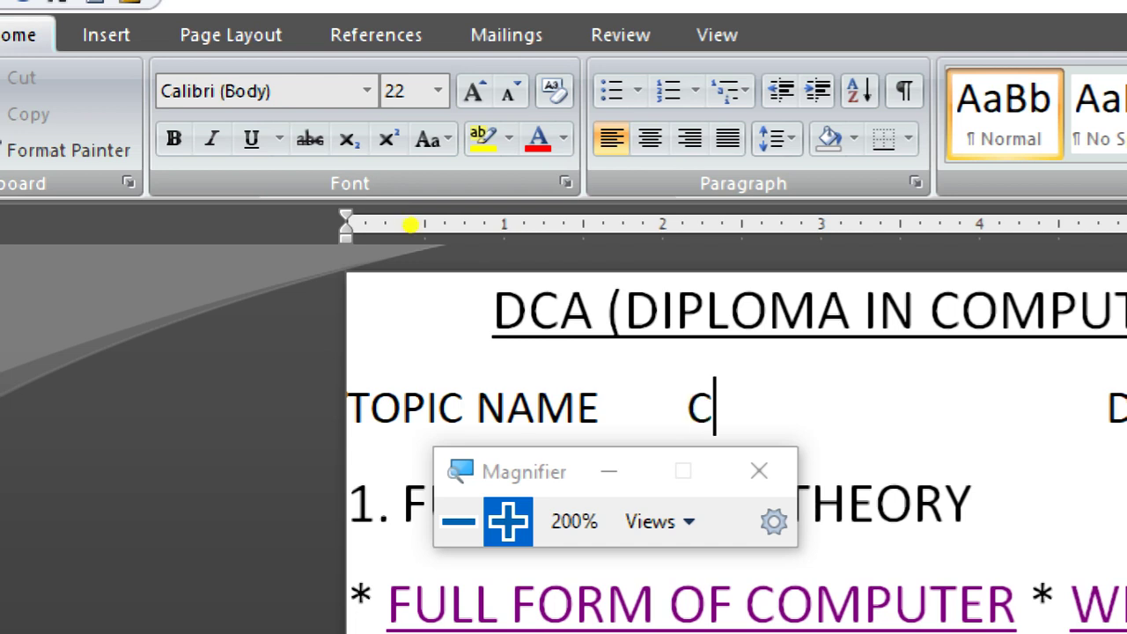
{"action": "key", "text": "BackSpace"}
{"action": "key", "text": "BackSpace"}
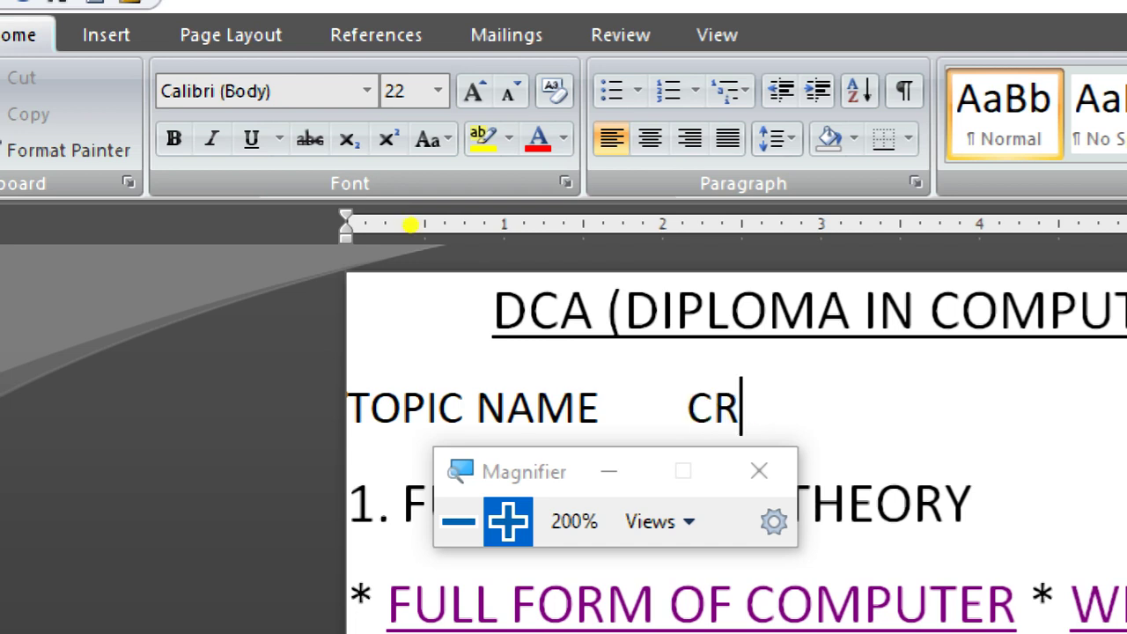
{"action": "type", "text": "TRL+"}
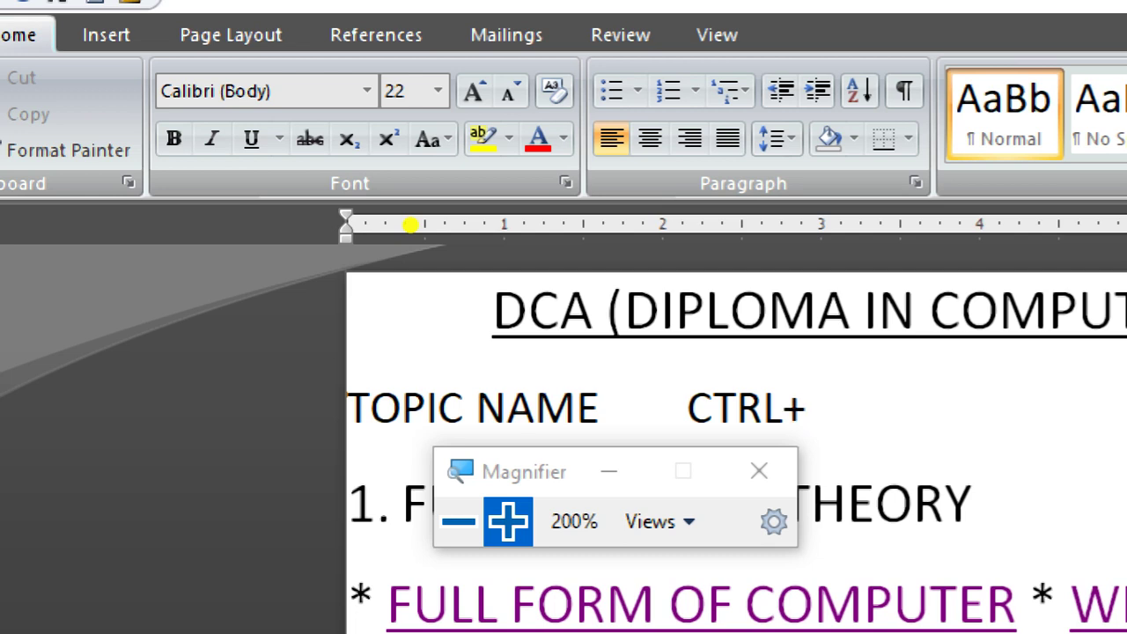
{"action": "type", "text": "SGU"}
{"action": "key", "text": "BackSpace"}
{"action": "key", "text": "BackSpace"}
{"action": "type", "text": "G"}
{"action": "key", "text": "BackSpace"}
{"action": "type", "text": "HIFT"}
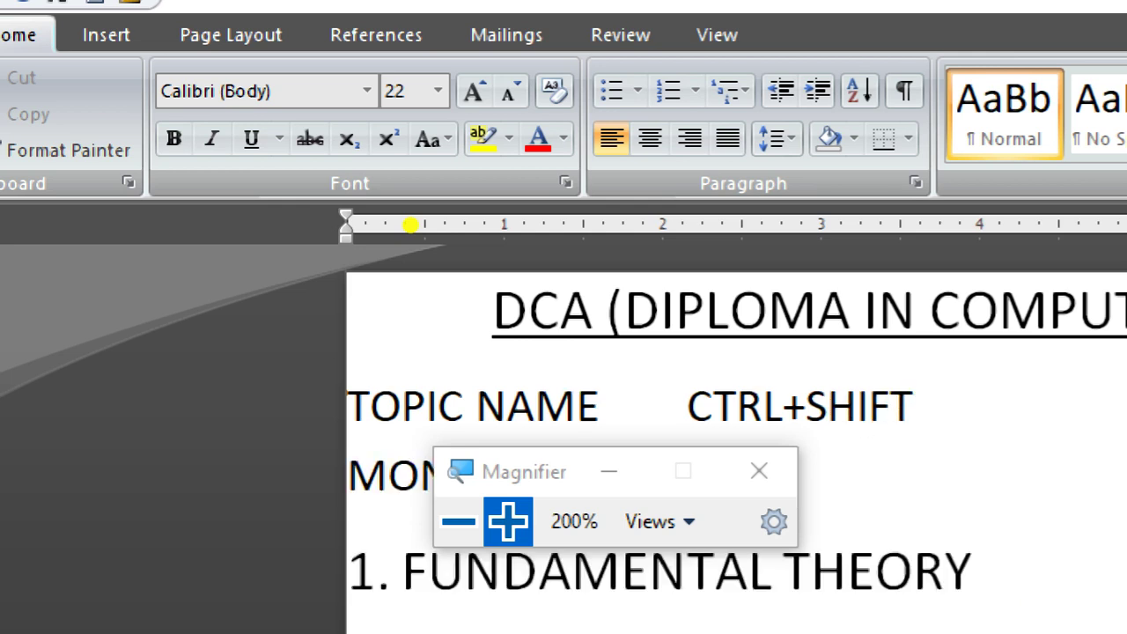
{"action": "type", "text": "+><"}
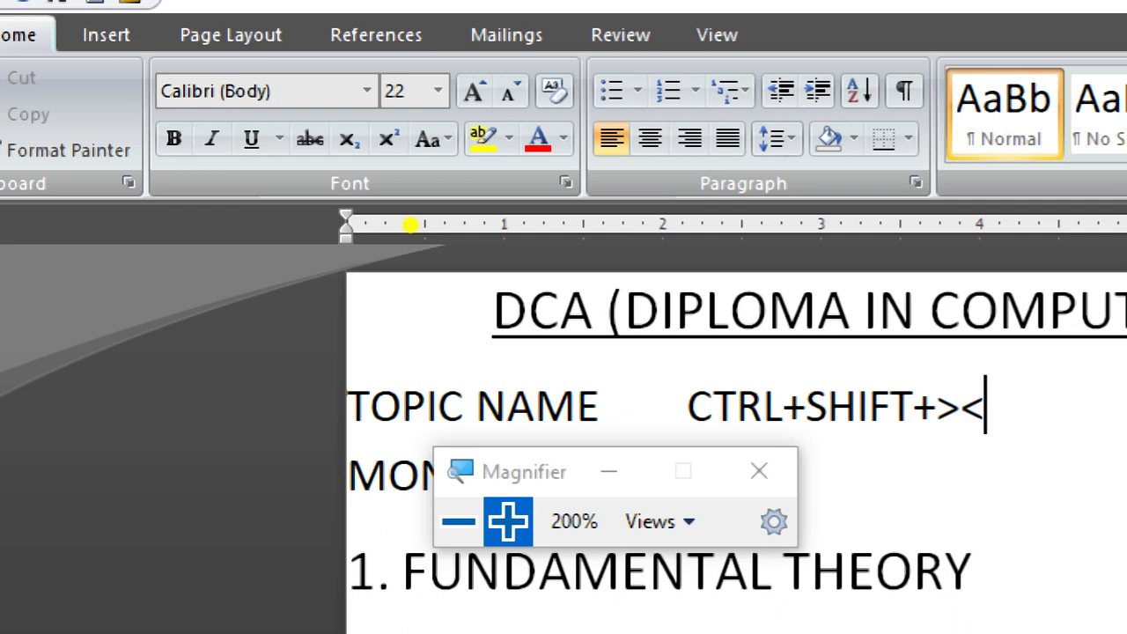
Extend the shortcut note with /CTRL+[ and return the Magnifier to 100%
{"action": "type", "text": "/"}
{"action": "type", "text": "CTR"}
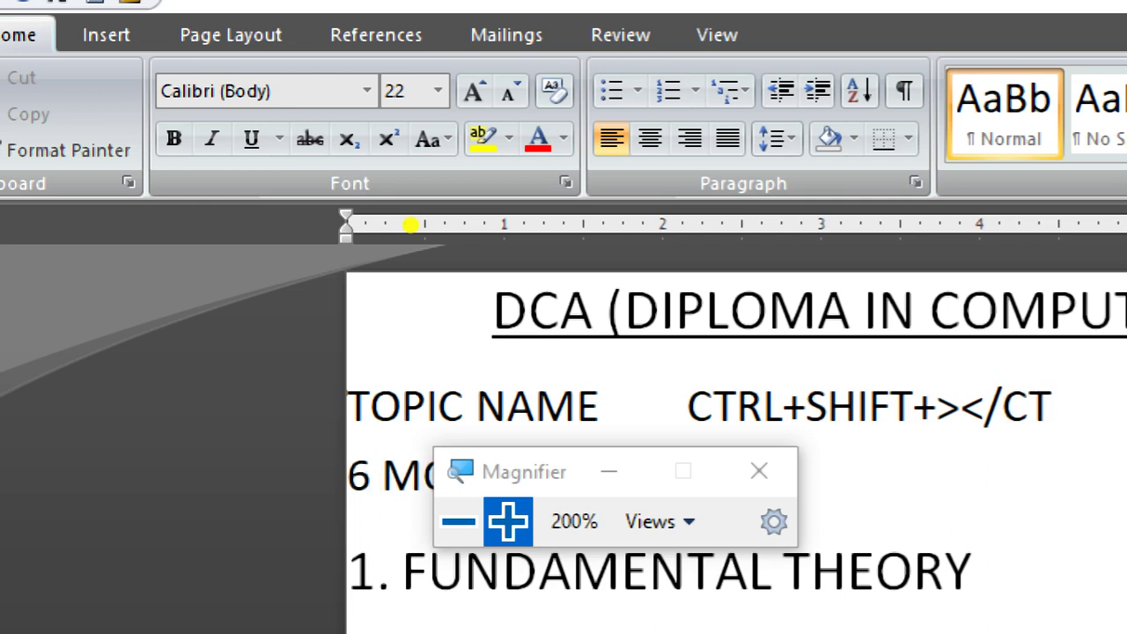
{"action": "type", "text": "L"}
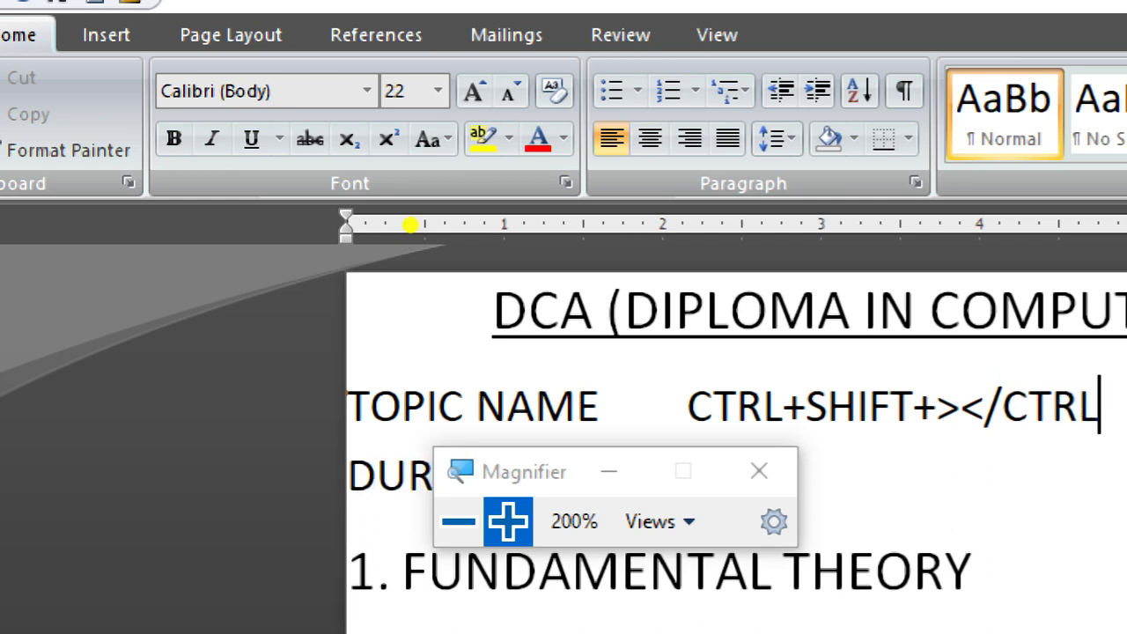
{"action": "type", "text": "+{"}
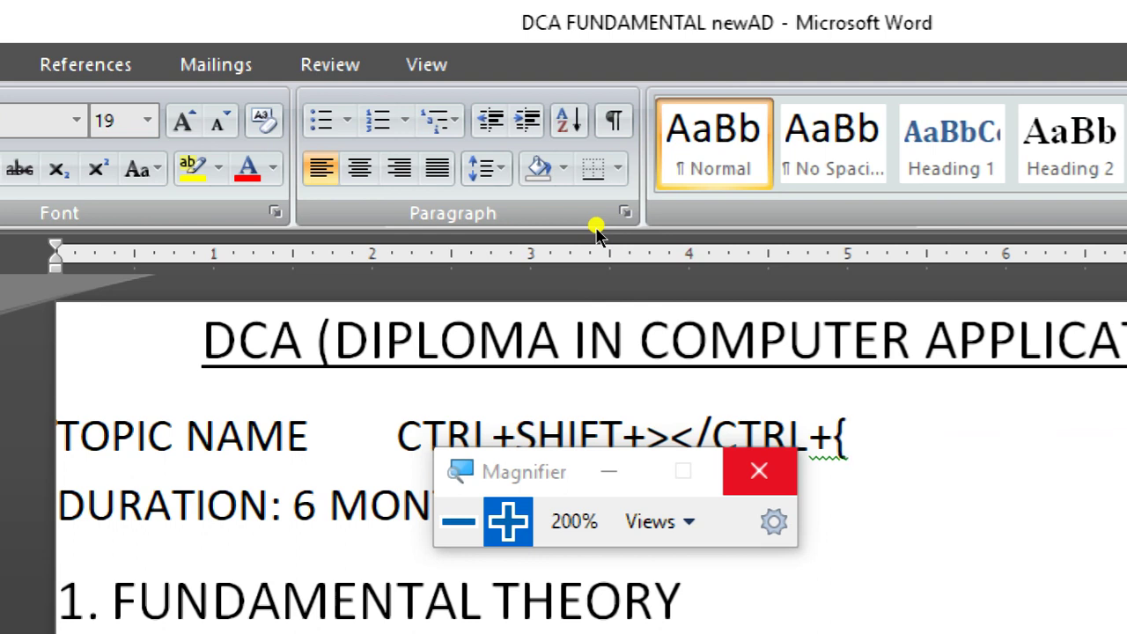
{"action": "key", "text": "BackSpace"}
{"action": "type", "text": "["}
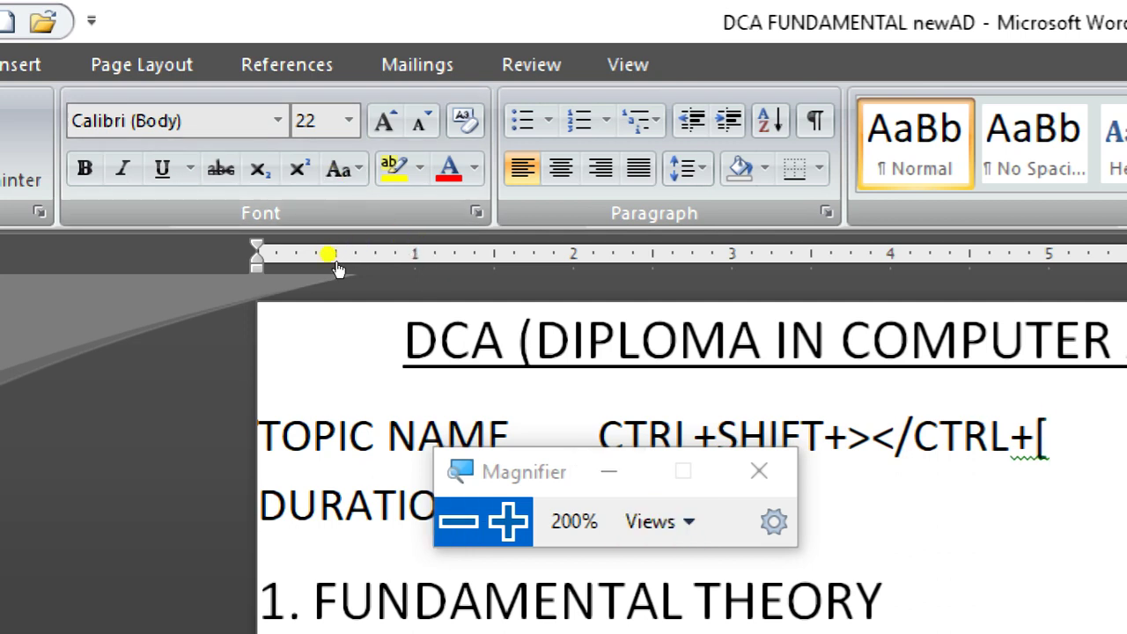
{"action": "left_click", "coordinate": [458, 521]}
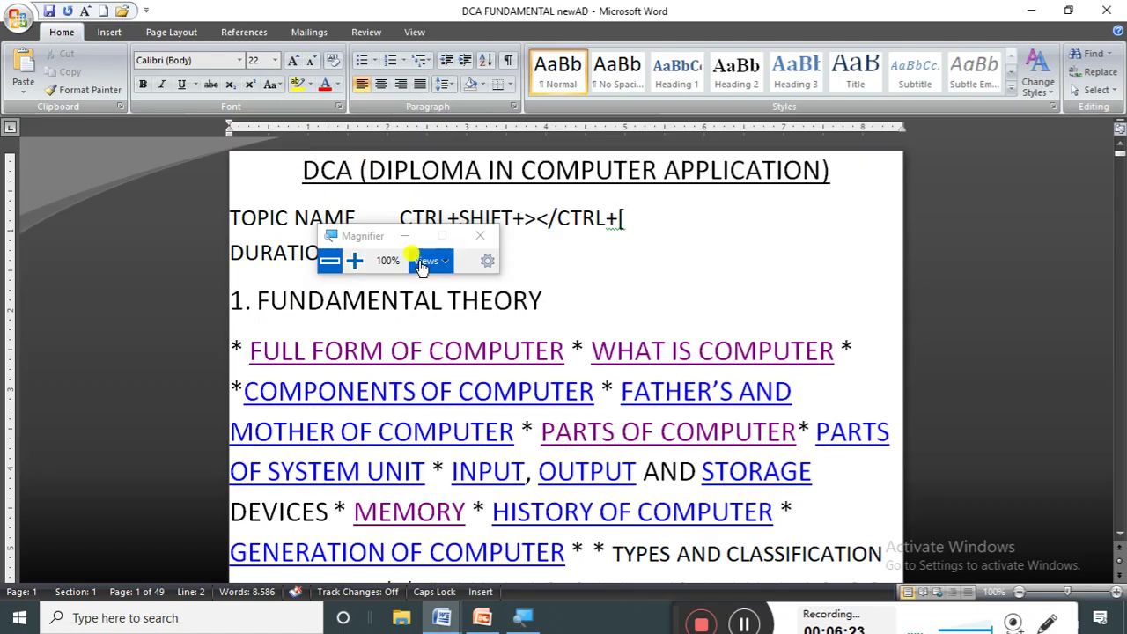
Look through the available font sizes and add MIN:1 MAX:1680 at the end of the TOPIC NAME line
{"action": "left_click", "coordinate": [275, 60]}
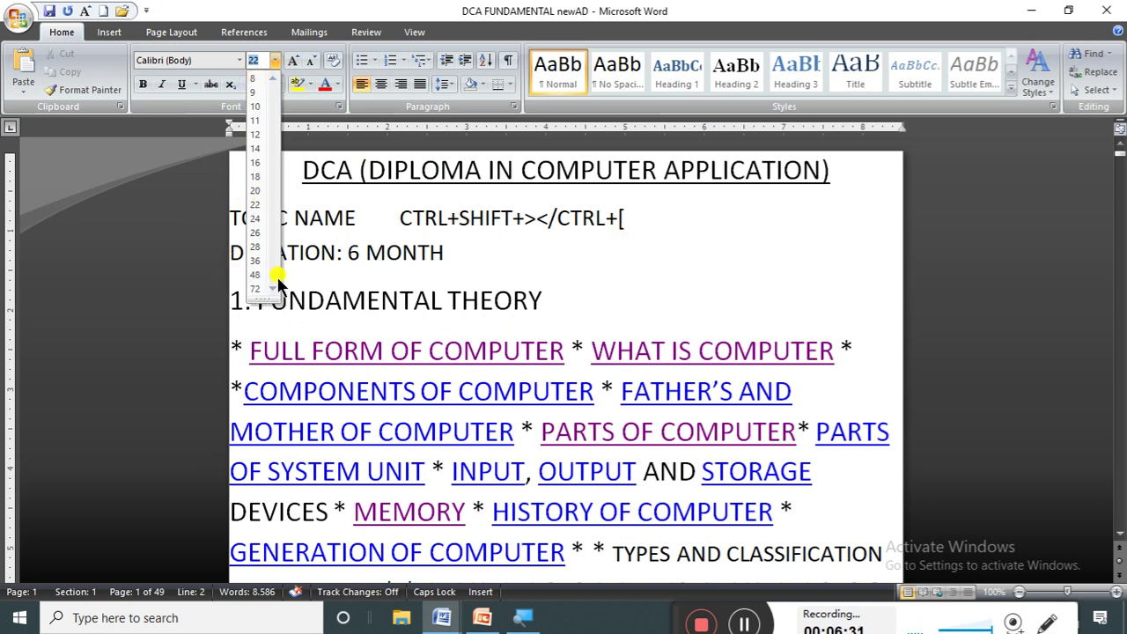
{"action": "left_click", "coordinate": [493, 265]}
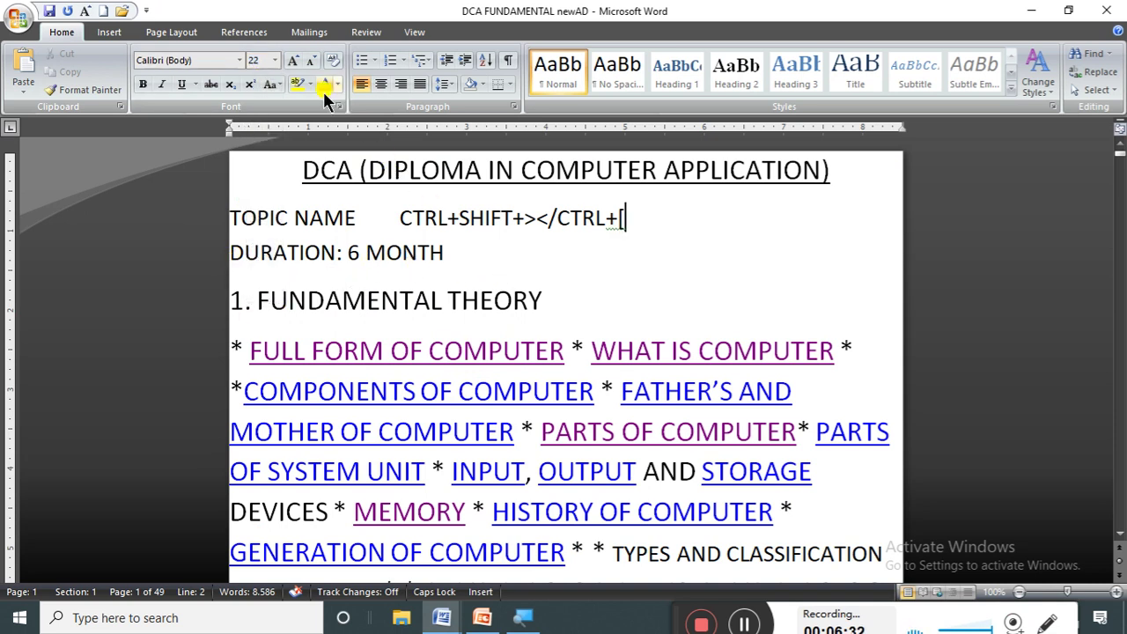
{"action": "left_click", "coordinate": [666, 222]}
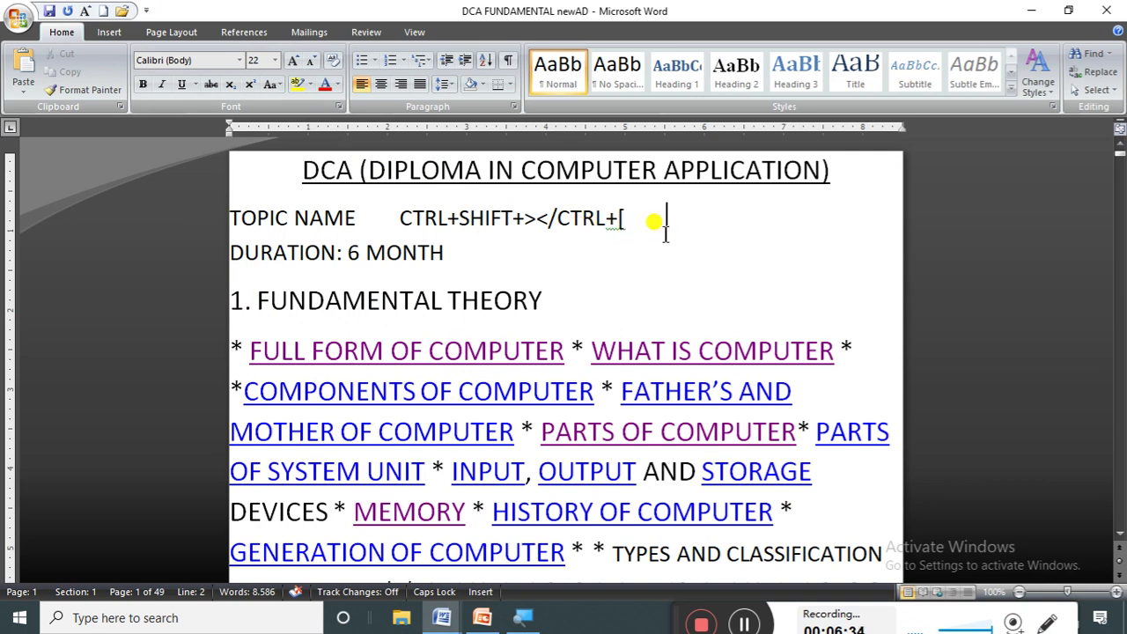
{"action": "type", "text": "MI"}
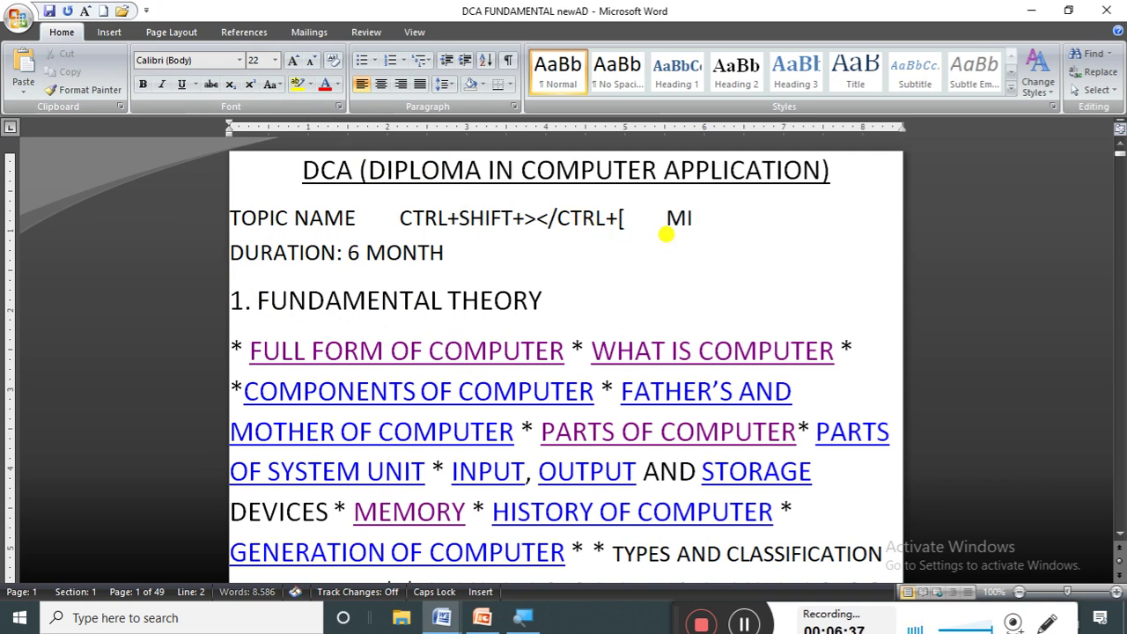
{"action": "type", "text": "N:1 MA"}
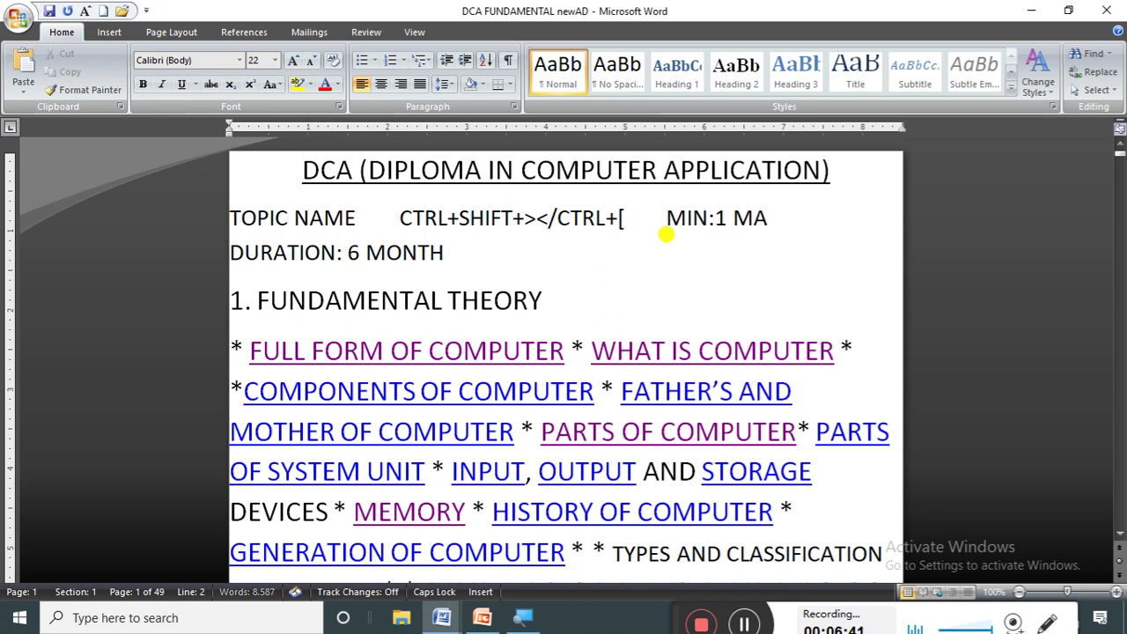
{"action": "type", "text": "X:1680"}
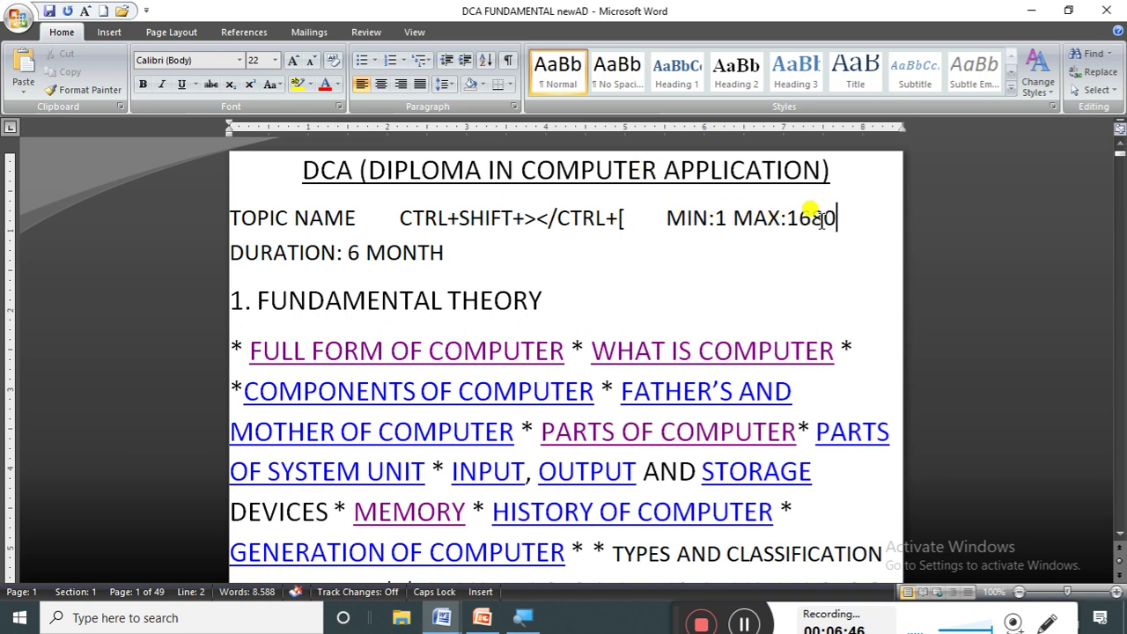
Add NORMAL:MIN8 MAX:72 on a new line in front of DURATION: 6 MONTH
{"action": "key", "text": "Return"}
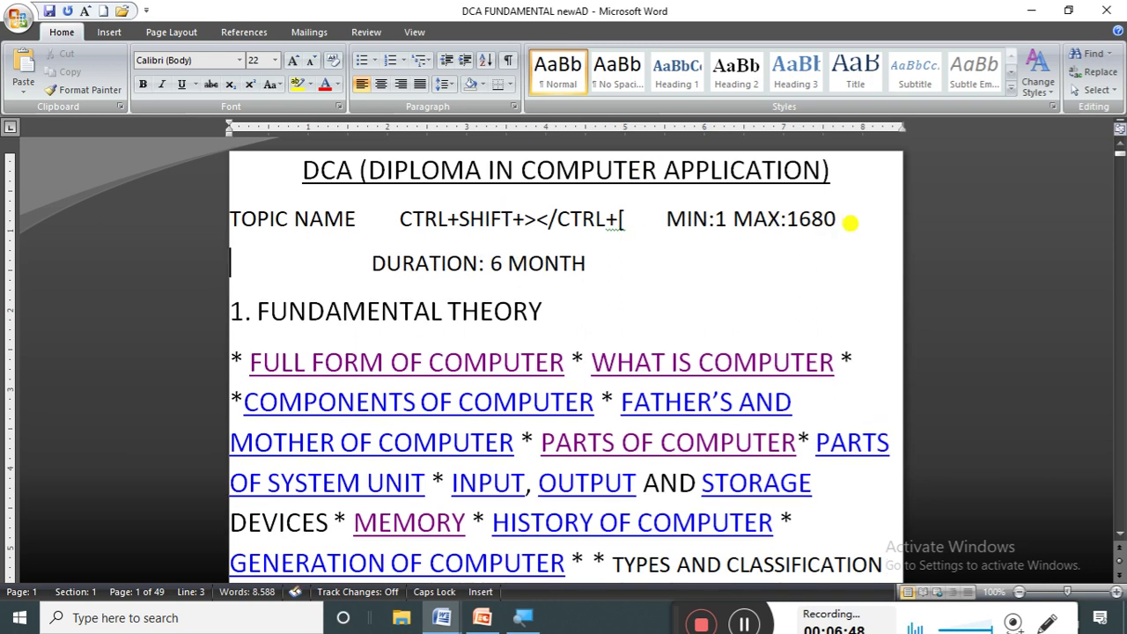
{"action": "type", "text": "NOR"}
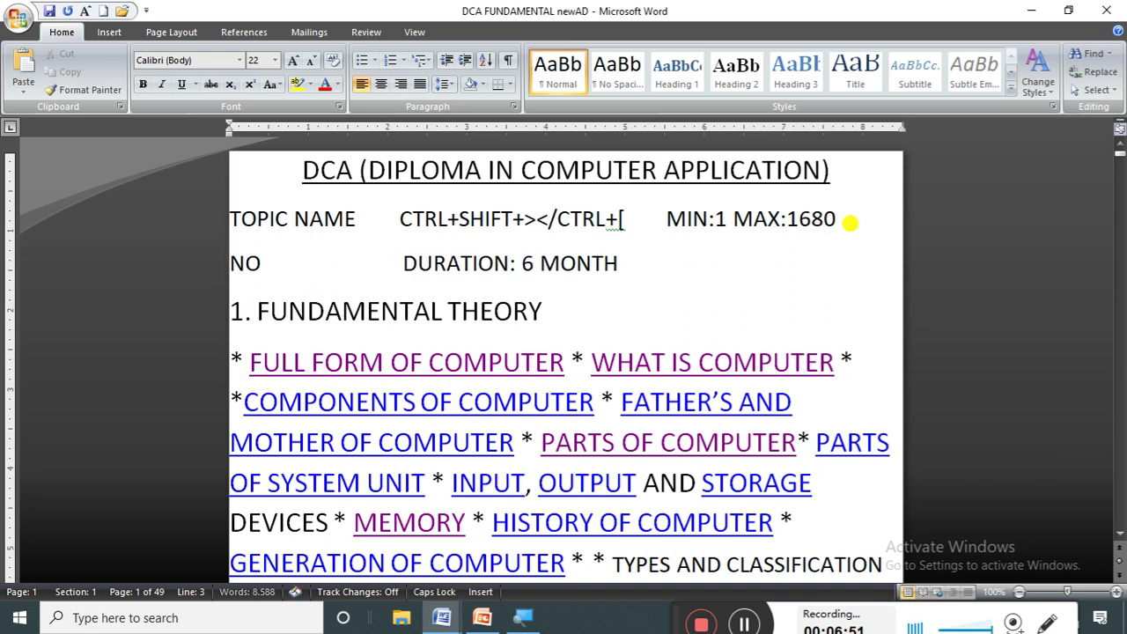
{"action": "type", "text": "MAL    "}
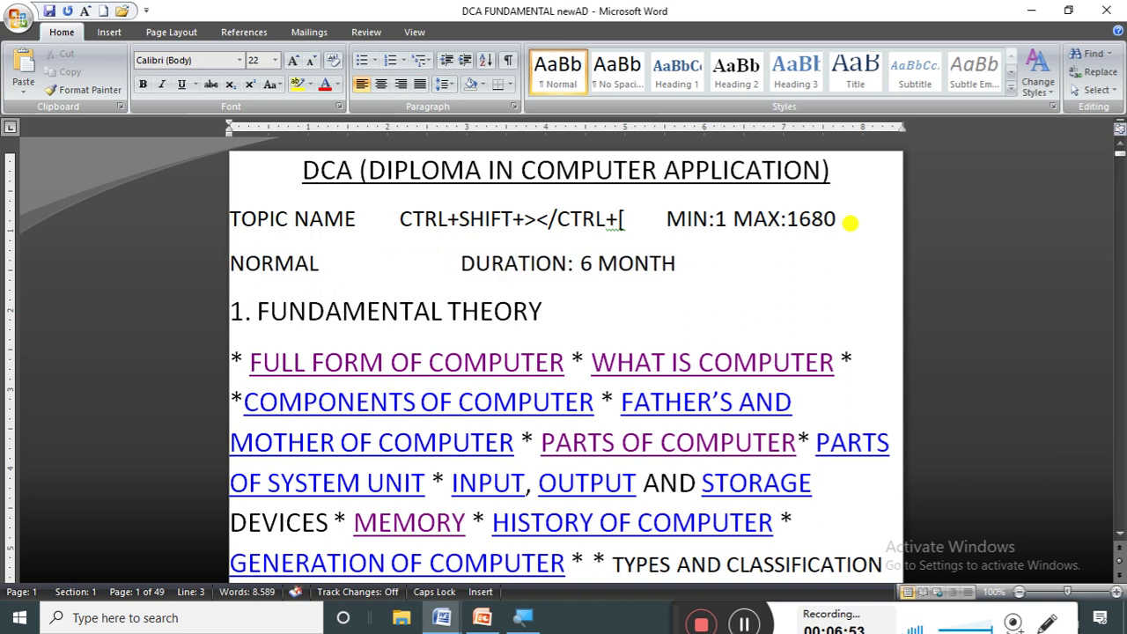
{"action": "type", "text": ":MIN"}
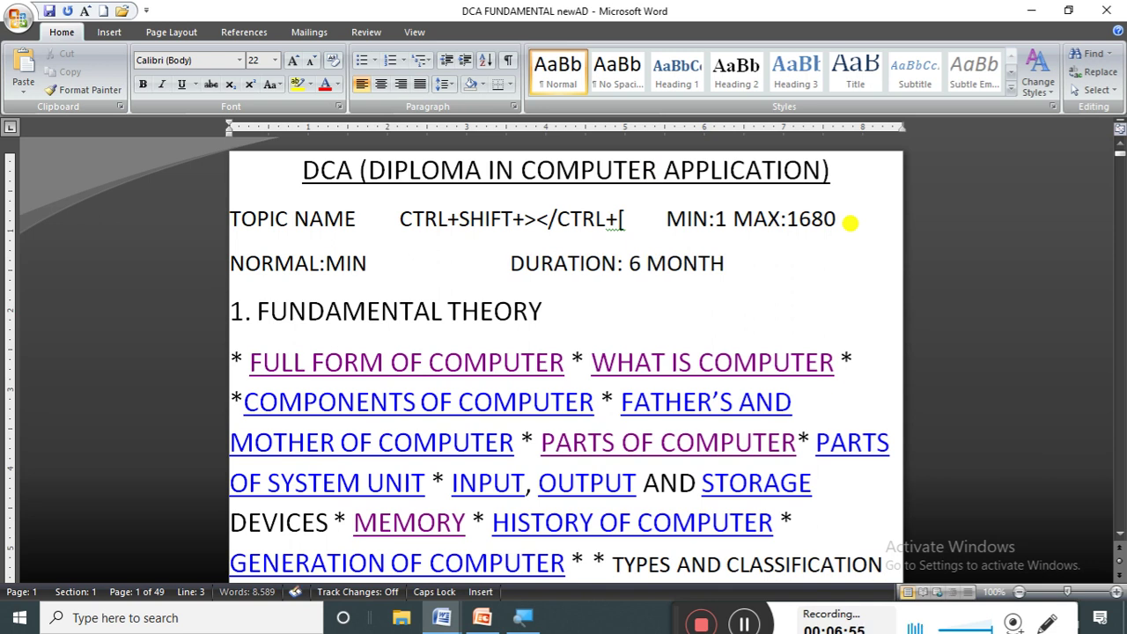
{"action": "type", "text": "8 MA"}
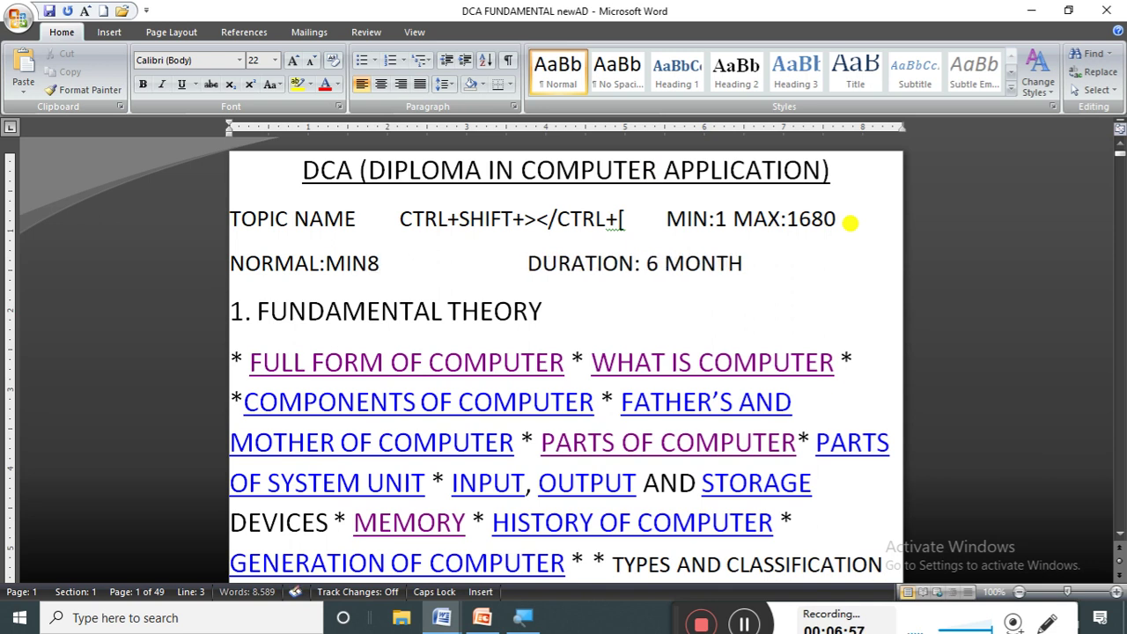
{"action": "type", "text": "X"}
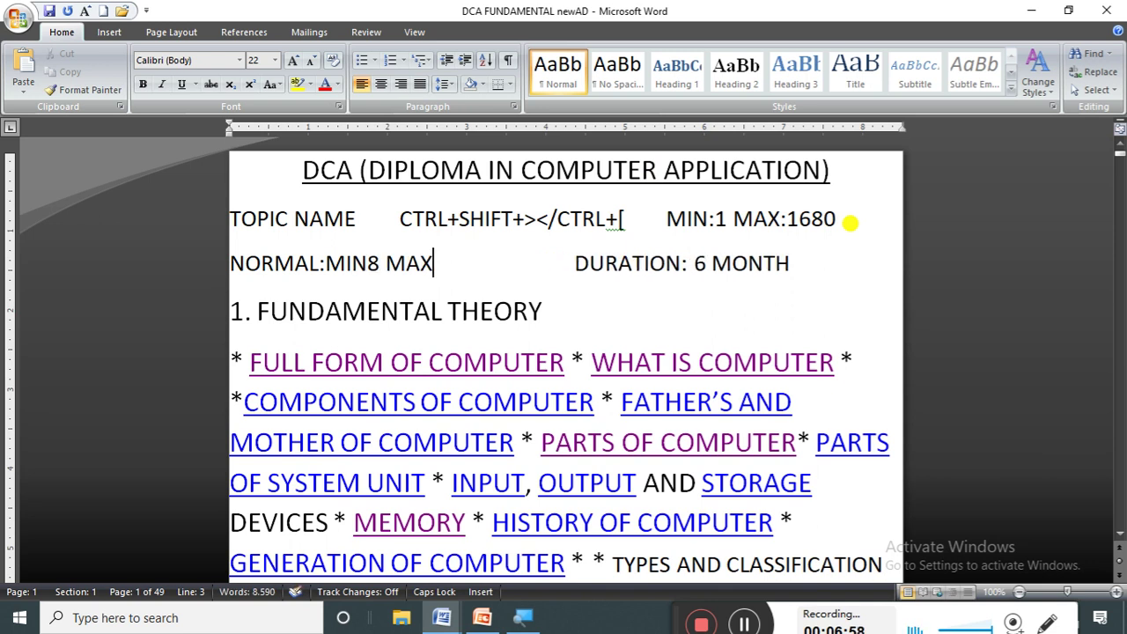
{"action": "type", "text": ":72"}
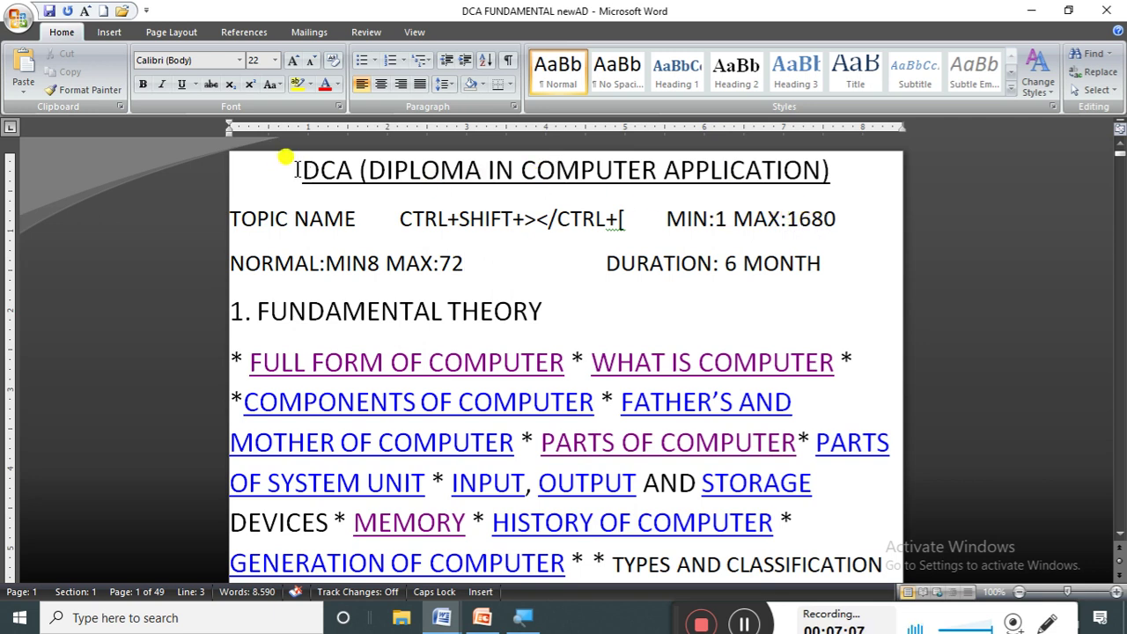
Set the font size of the TOPIC NAME text to 8
{"action": "left_click_drag", "start_coordinate": [356, 221], "coordinate": [231, 218]}
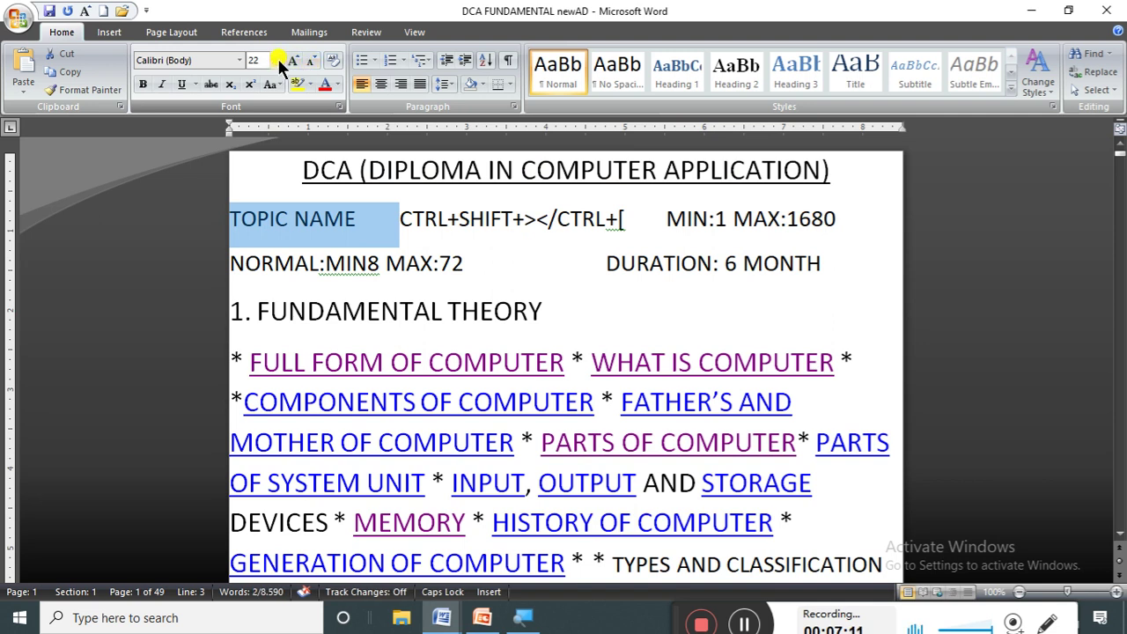
{"action": "left_click", "coordinate": [276, 59]}
{"action": "left_click", "coordinate": [254, 78]}
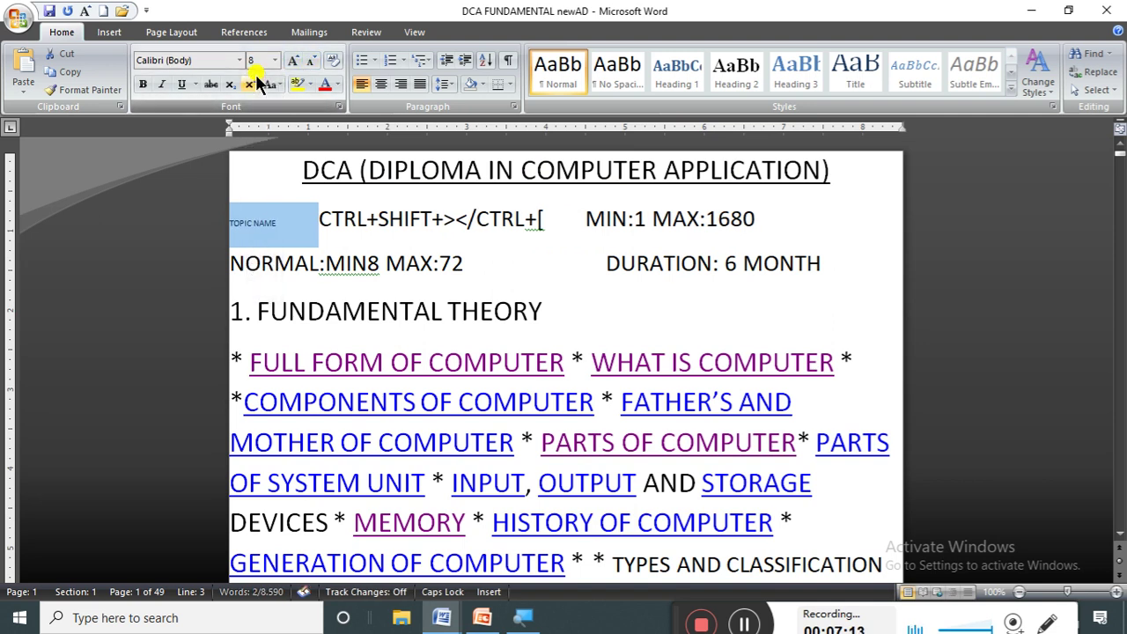
Set the TOPIC NAME text to size 72 and grow its font repeatedly up to 1638
{"action": "left_click", "coordinate": [274, 60]}
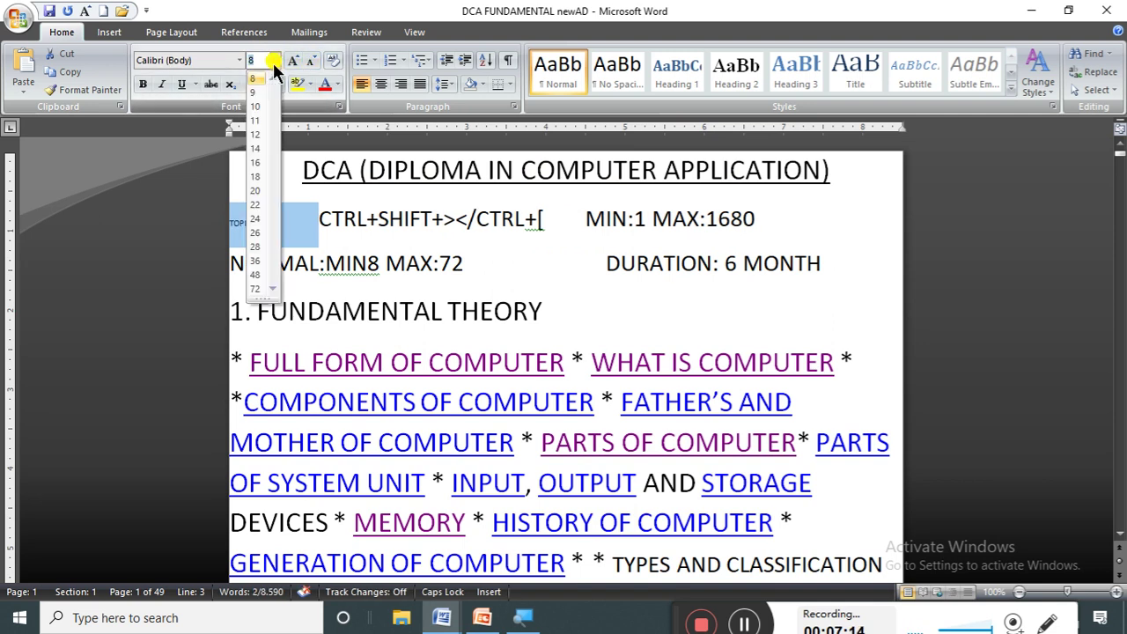
{"action": "left_click", "coordinate": [256, 289]}
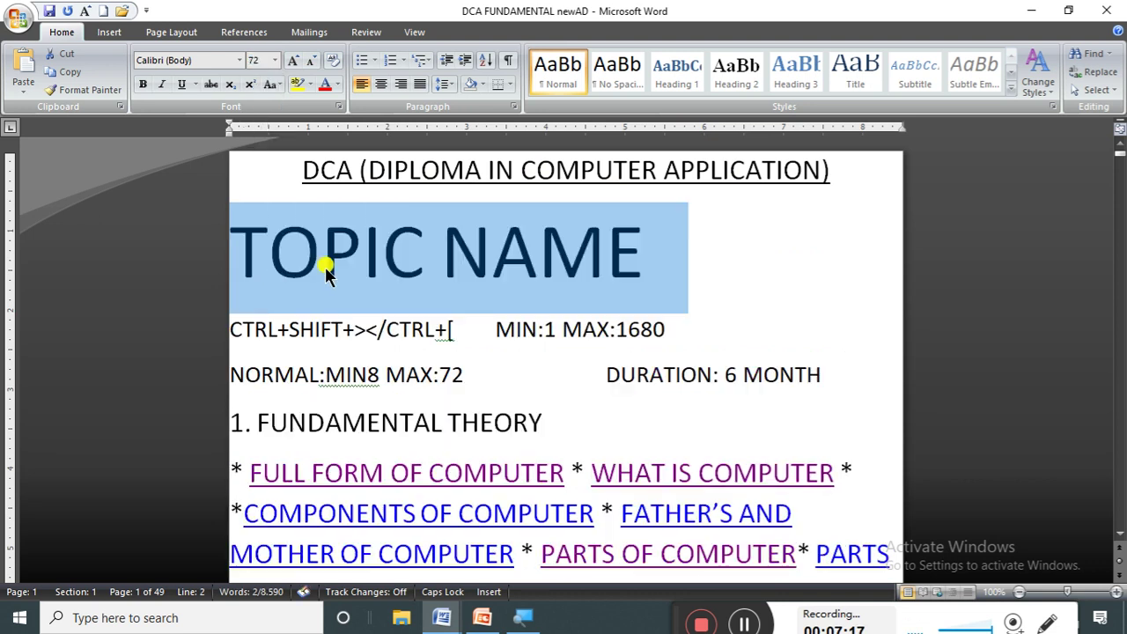
{"action": "left_click", "coordinate": [295, 64]}
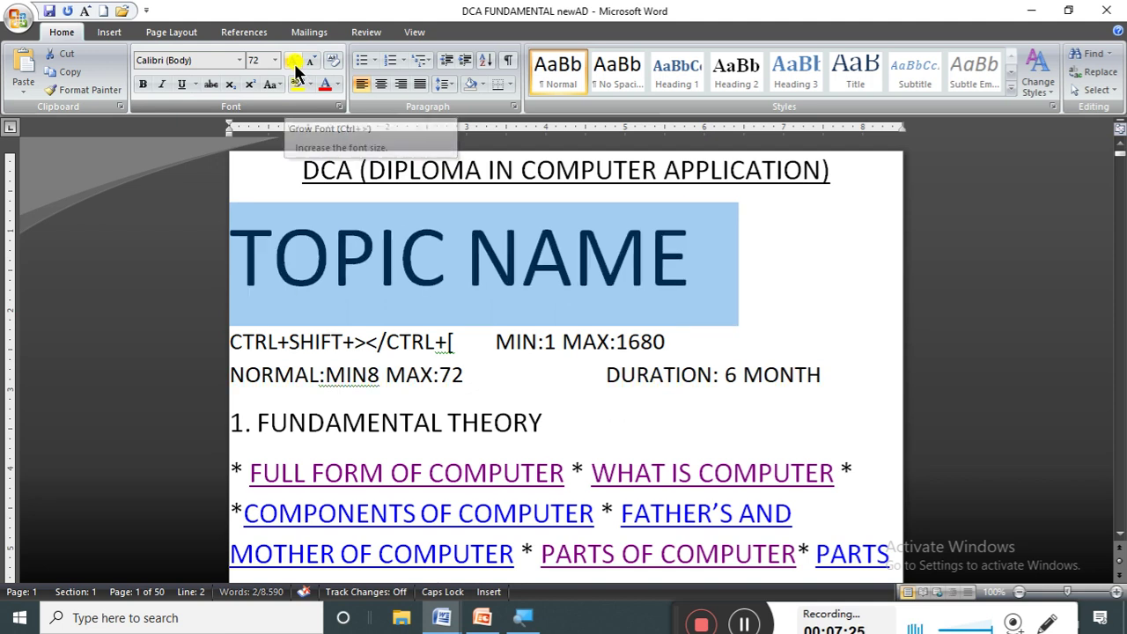
{"action": "left_click", "coordinate": [294, 64]}
{"action": "left_click", "coordinate": [295, 63]}
{"action": "left_click", "coordinate": [294, 64]}
{"action": "left_click", "coordinate": [294, 63]}
{"action": "left_click", "coordinate": [294, 64]}
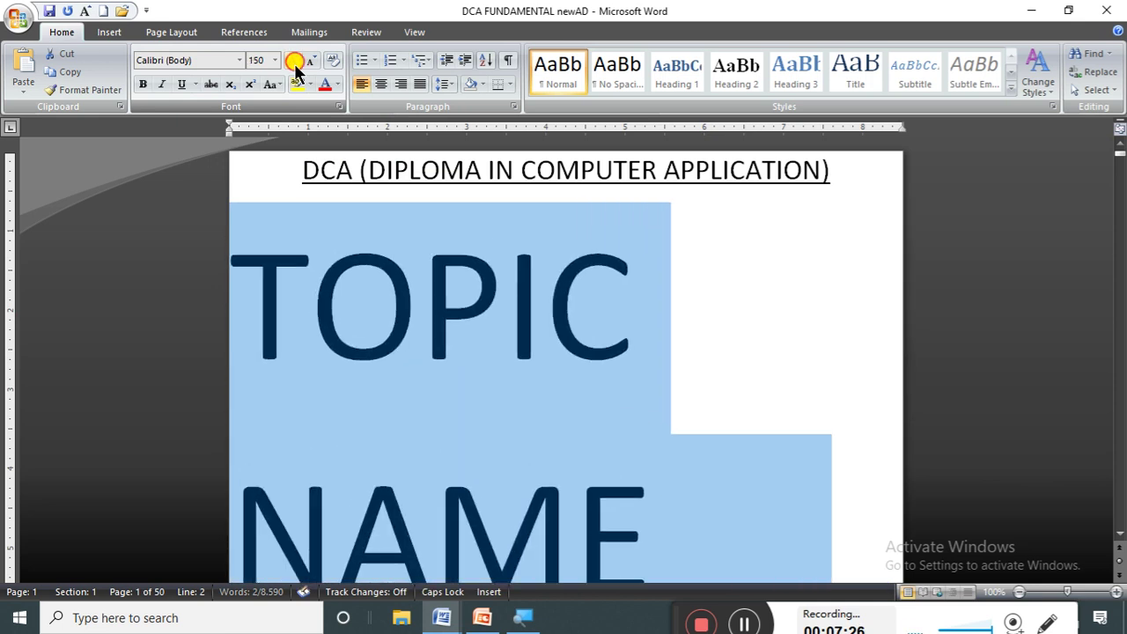
{"action": "left_click", "coordinate": [294, 64]}
{"action": "left_click", "coordinate": [295, 63]}
{"action": "left_click", "coordinate": [294, 63]}
{"action": "left_click", "coordinate": [294, 64]}
{"action": "left_click", "coordinate": [294, 63]}
{"action": "left_click", "coordinate": [295, 63]}
{"action": "left_click", "coordinate": [294, 63]}
{"action": "left_click", "coordinate": [294, 64]}
{"action": "left_click", "coordinate": [294, 63]}
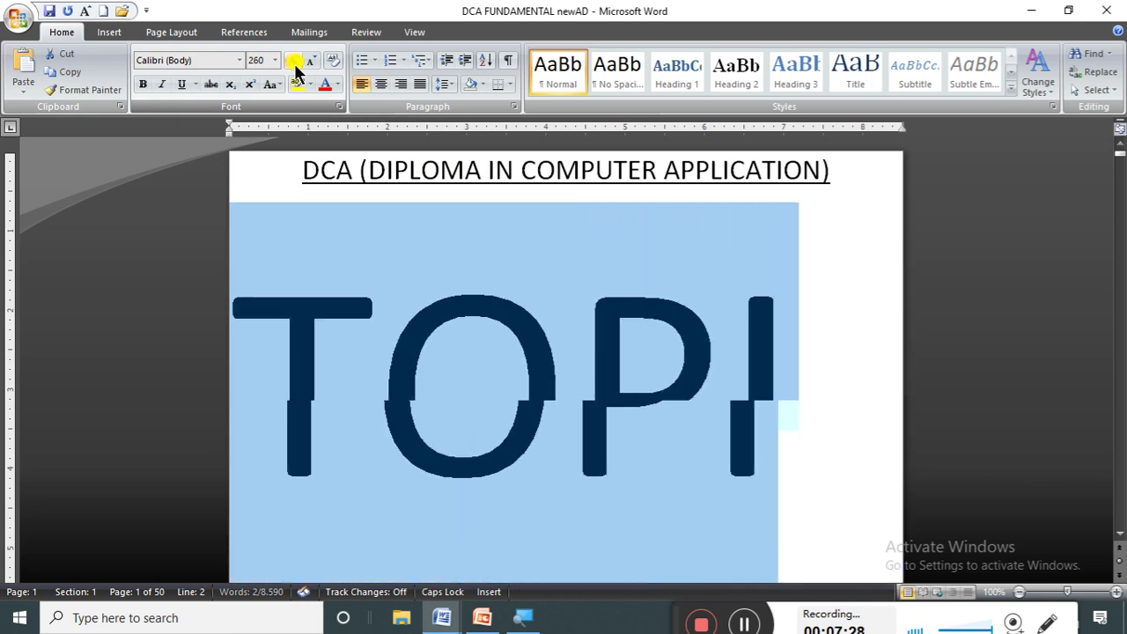
{"action": "left_click", "coordinate": [294, 63]}
{"action": "left_click", "coordinate": [294, 64]}
{"action": "left_click", "coordinate": [294, 63]}
{"action": "left_click", "coordinate": [294, 64]}
{"action": "left_click", "coordinate": [294, 63]}
{"action": "left_click", "coordinate": [296, 70]}
{"action": "left_click", "coordinate": [296, 69]}
{"action": "left_click", "coordinate": [296, 70]}
{"action": "left_click", "coordinate": [296, 70]}
{"action": "left_click", "coordinate": [296, 69]}
{"action": "left_click", "coordinate": [296, 70]}
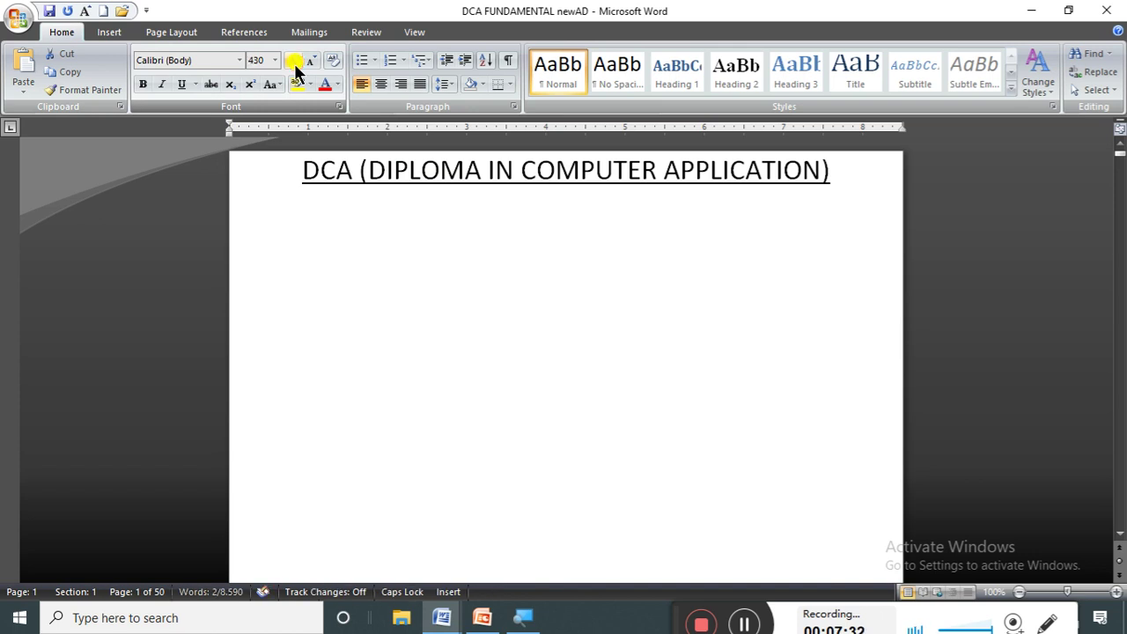
{"action": "left_click", "coordinate": [296, 69]}
{"action": "left_click", "coordinate": [296, 68]}
{"action": "left_click", "coordinate": [296, 69]}
{"action": "left_click", "coordinate": [296, 69]}
{"action": "left_click", "coordinate": [296, 69]}
{"action": "left_click", "coordinate": [296, 69]}
{"action": "left_click", "coordinate": [296, 69]}
{"action": "left_click", "coordinate": [296, 69]}
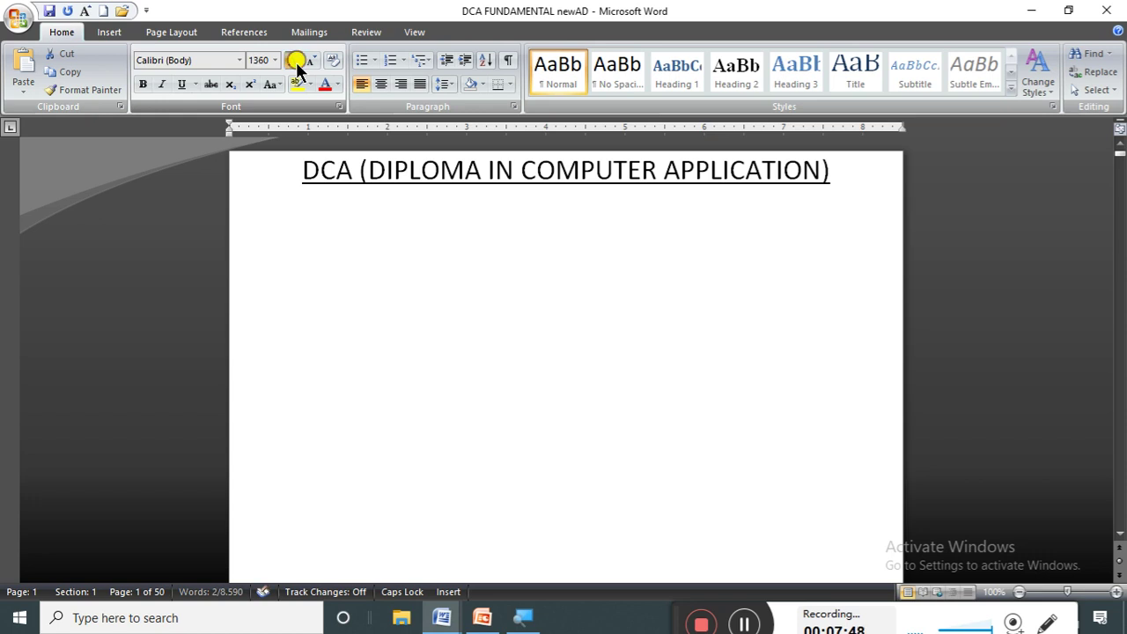
{"action": "left_click", "coordinate": [297, 64]}
{"action": "left_click", "coordinate": [297, 63]}
{"action": "left_click", "coordinate": [297, 64]}
{"action": "left_click", "coordinate": [297, 64]}
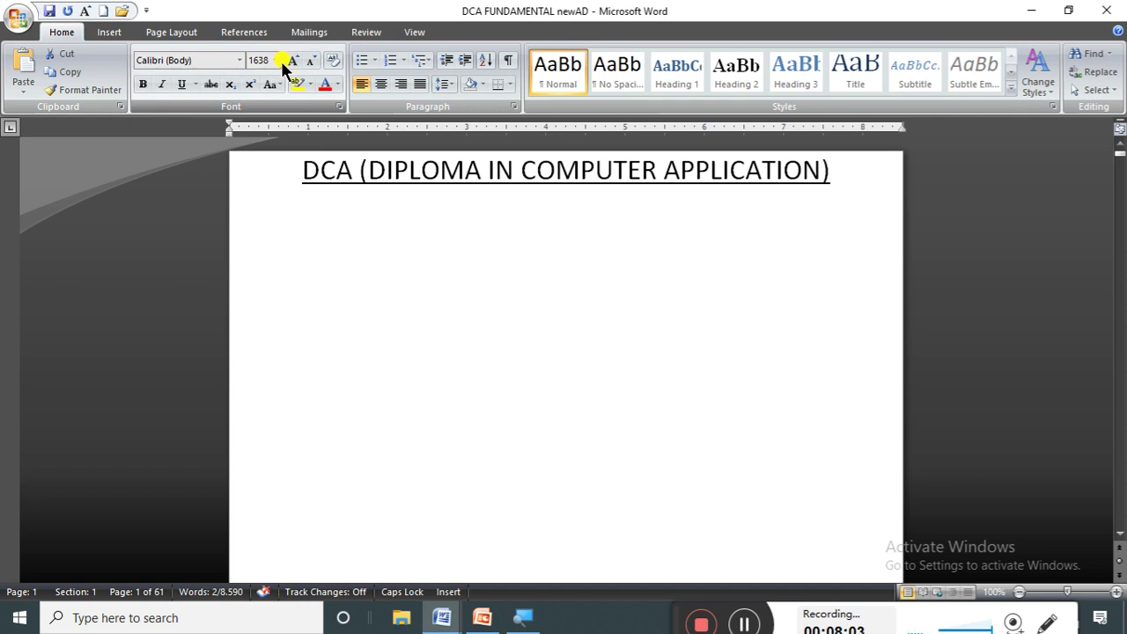
Set the TOPIC NAME text to size 8 and correct the MAX value on the line below to 1638
{"action": "left_click", "coordinate": [275, 60]}
{"action": "left_click", "coordinate": [255, 93]}
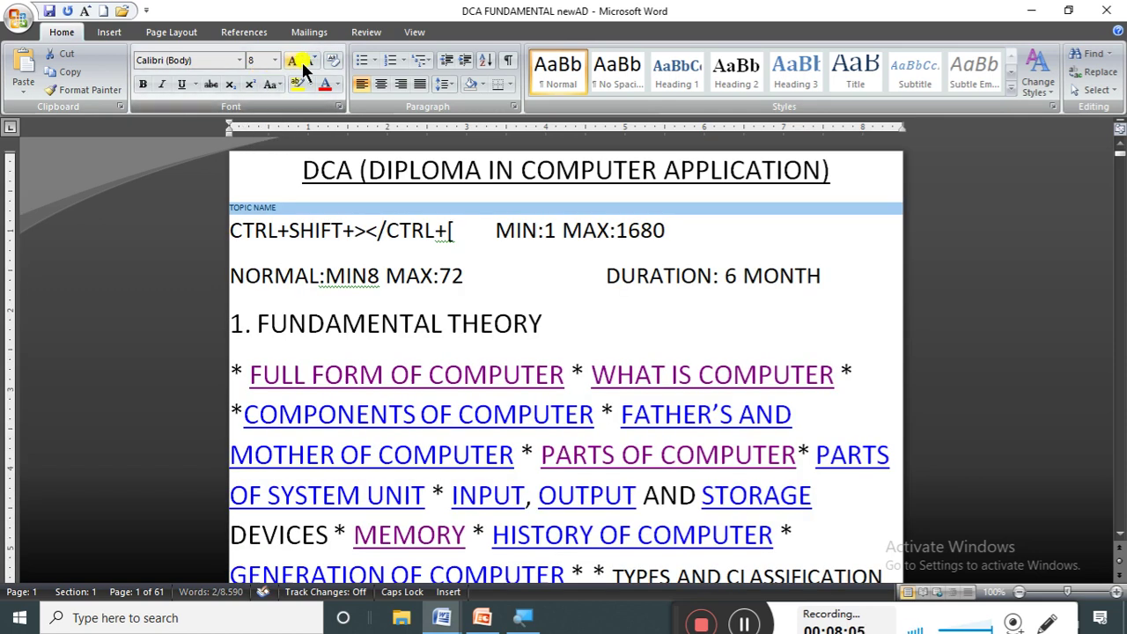
{"action": "left_click", "coordinate": [671, 231]}
{"action": "key", "text": "BackSpace"}
{"action": "key", "text": "BackSpace"}
{"action": "type", "text": "38"}
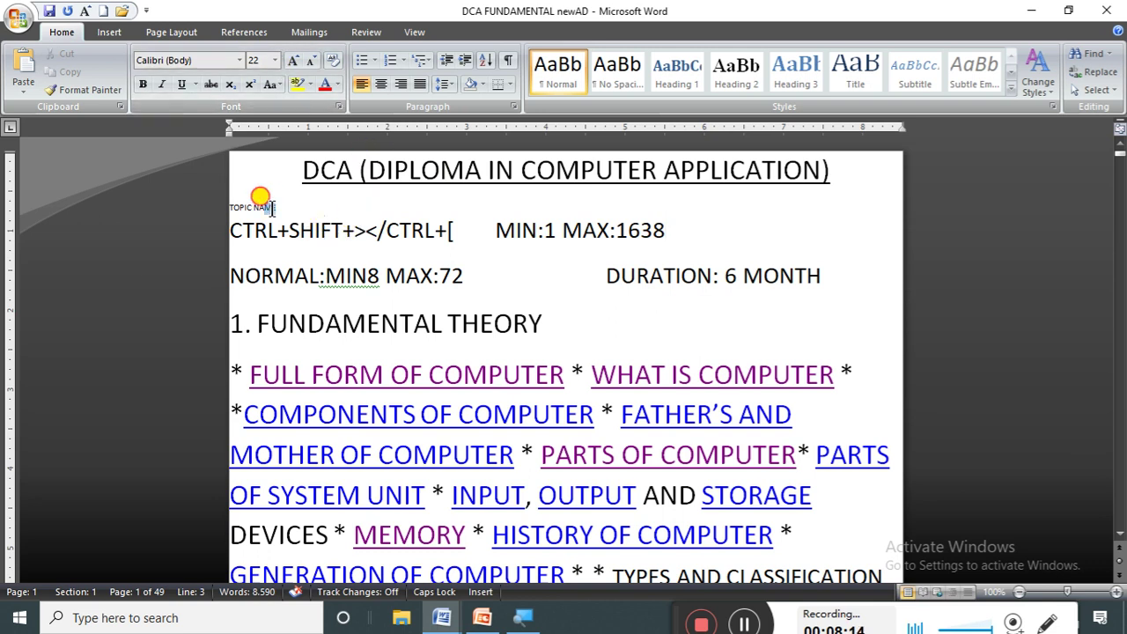
Select the TOPIC NAME line and shrink its font step by step to size 1
{"action": "left_click", "coordinate": [201, 208]}
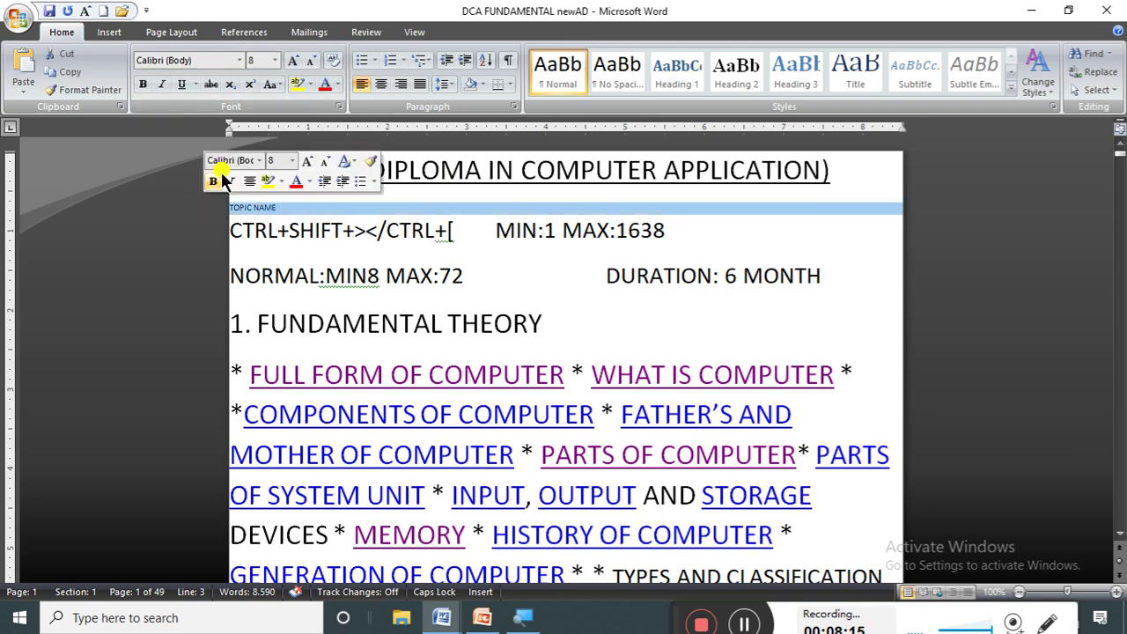
{"action": "left_click", "coordinate": [311, 59]}
{"action": "left_click", "coordinate": [311, 59]}
{"action": "left_click", "coordinate": [311, 59]}
{"action": "left_click", "coordinate": [311, 59]}
{"action": "left_click", "coordinate": [311, 59]}
{"action": "left_click", "coordinate": [311, 59]}
{"action": "left_click", "coordinate": [311, 59]}
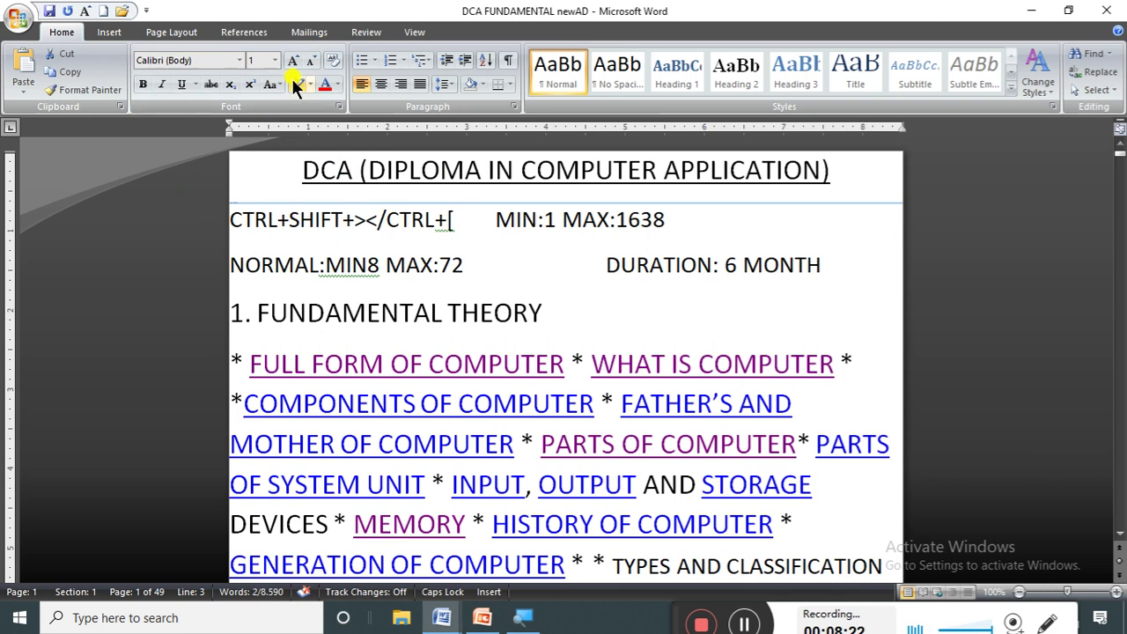
Grow the font of the TOPIC NAME line step by step to size 22
{"action": "left_click", "coordinate": [293, 60]}
{"action": "left_click", "coordinate": [293, 60]}
{"action": "left_click", "coordinate": [292, 60]}
{"action": "left_click", "coordinate": [292, 60]}
{"action": "left_click", "coordinate": [293, 60]}
{"action": "left_click", "coordinate": [292, 60]}
{"action": "left_click", "coordinate": [293, 60]}
{"action": "left_click", "coordinate": [292, 60]}
{"action": "left_click", "coordinate": [292, 60]}
{"action": "left_click", "coordinate": [292, 59]}
{"action": "left_click", "coordinate": [292, 60]}
{"action": "left_click", "coordinate": [292, 60]}
{"action": "left_click", "coordinate": [292, 60]}
{"action": "left_click", "coordinate": [292, 60]}
{"action": "left_click", "coordinate": [292, 60]}
{"action": "left_click", "coordinate": [292, 59]}
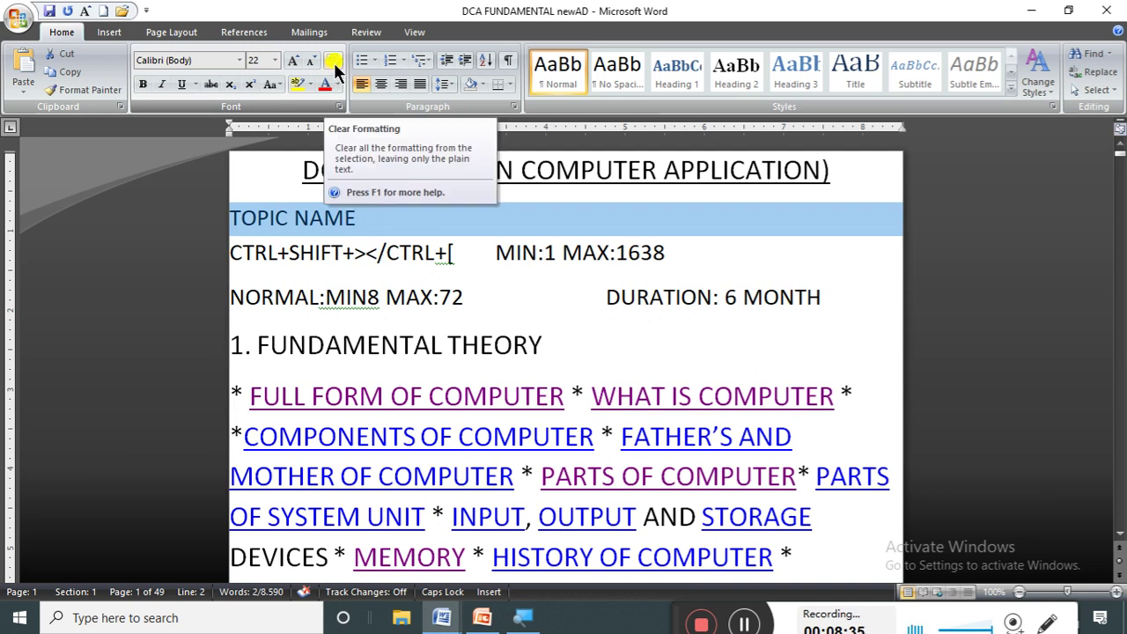
Grow the font of the CTRL+SHIFT+></CTRL+[ text to size 28
{"action": "left_click", "coordinate": [459, 286]}
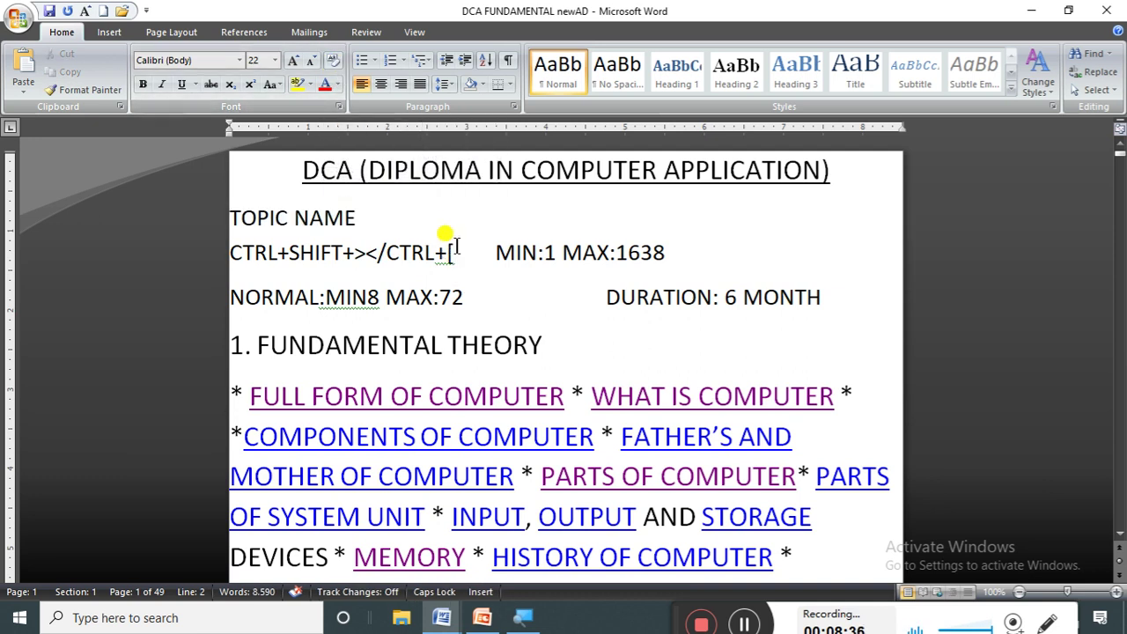
{"action": "left_click_drag", "start_coordinate": [467, 252], "coordinate": [230, 253]}
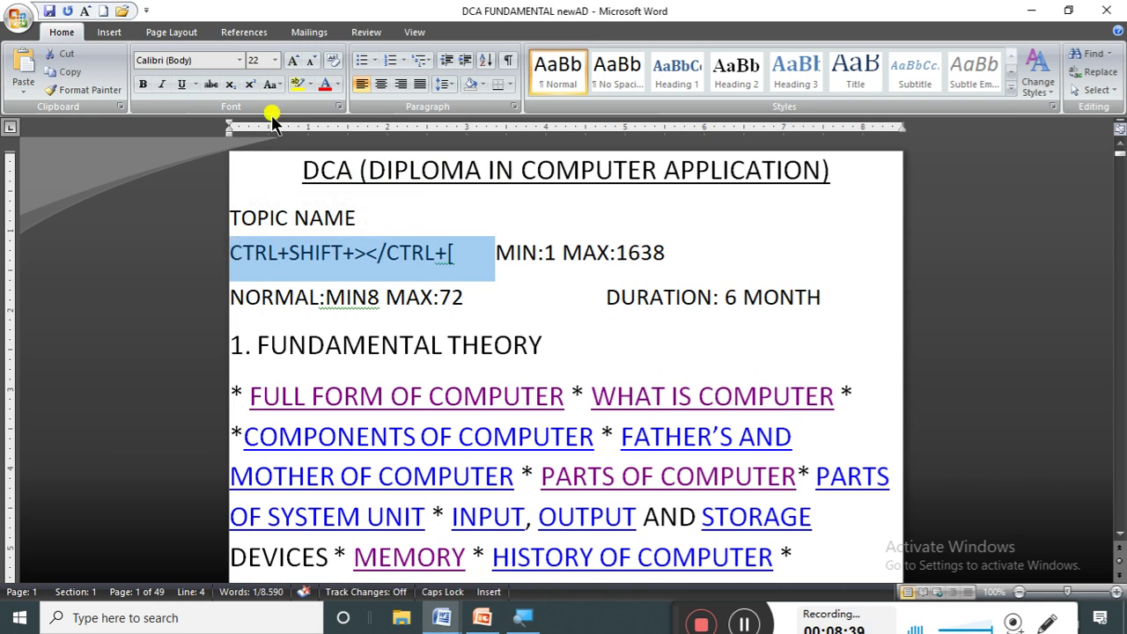
{"action": "left_click", "coordinate": [294, 61]}
{"action": "left_click", "coordinate": [294, 61]}
{"action": "left_click", "coordinate": [294, 62]}
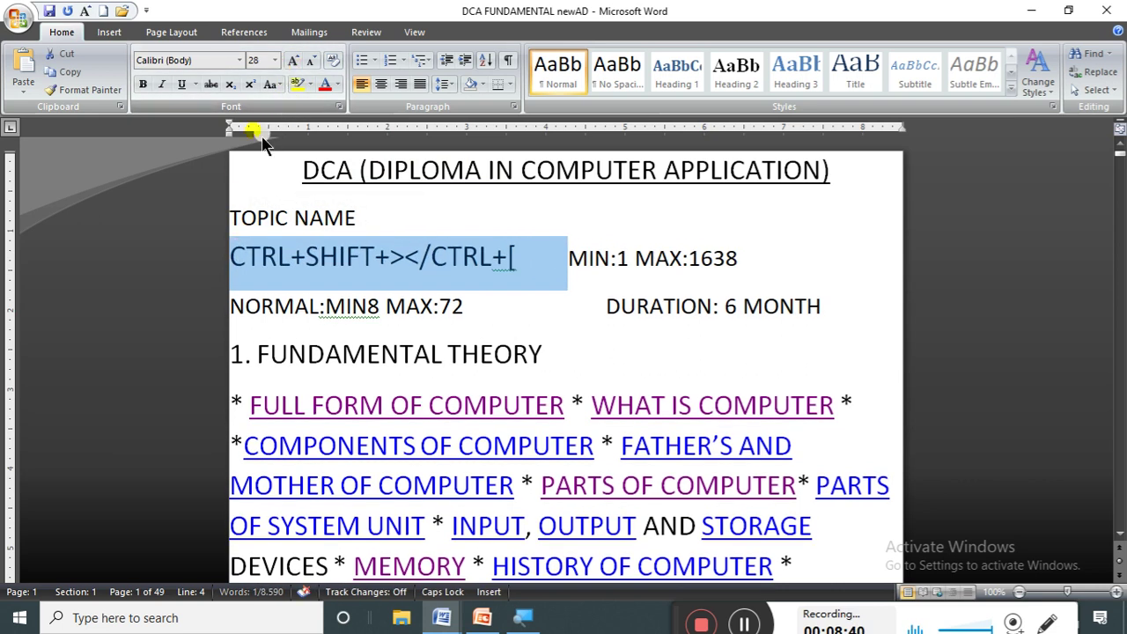
Format the CTRL+SHIFT+></CTRL+[ text as bold, italic and underlined, with red font colour and yellow highlighting
{"action": "left_click", "coordinate": [142, 85]}
{"action": "left_click", "coordinate": [161, 83]}
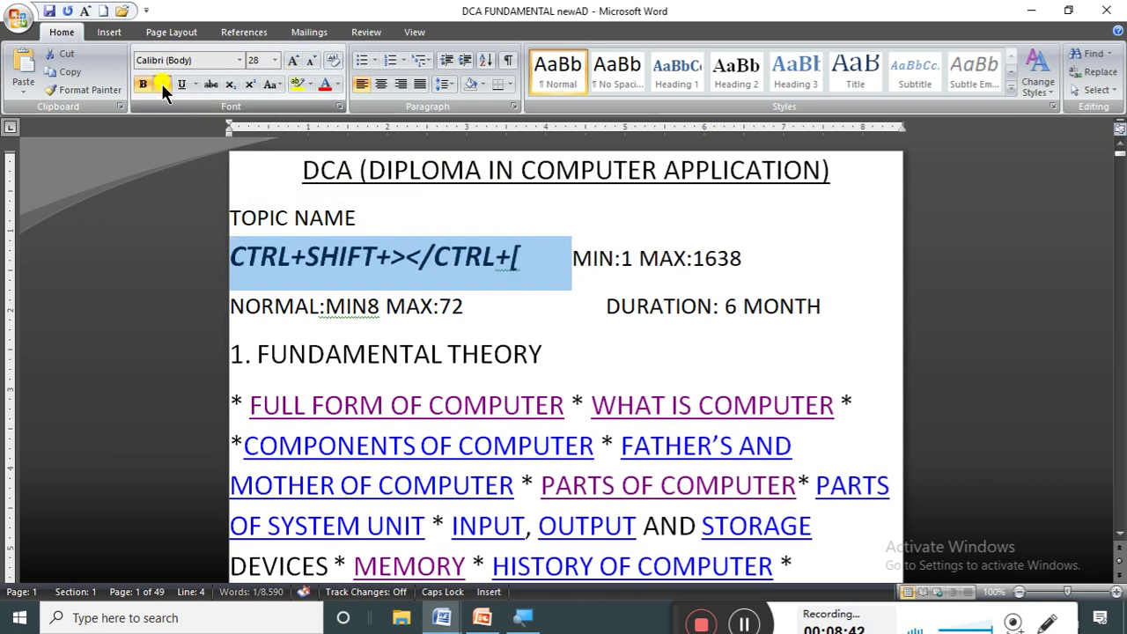
{"action": "left_click", "coordinate": [181, 83]}
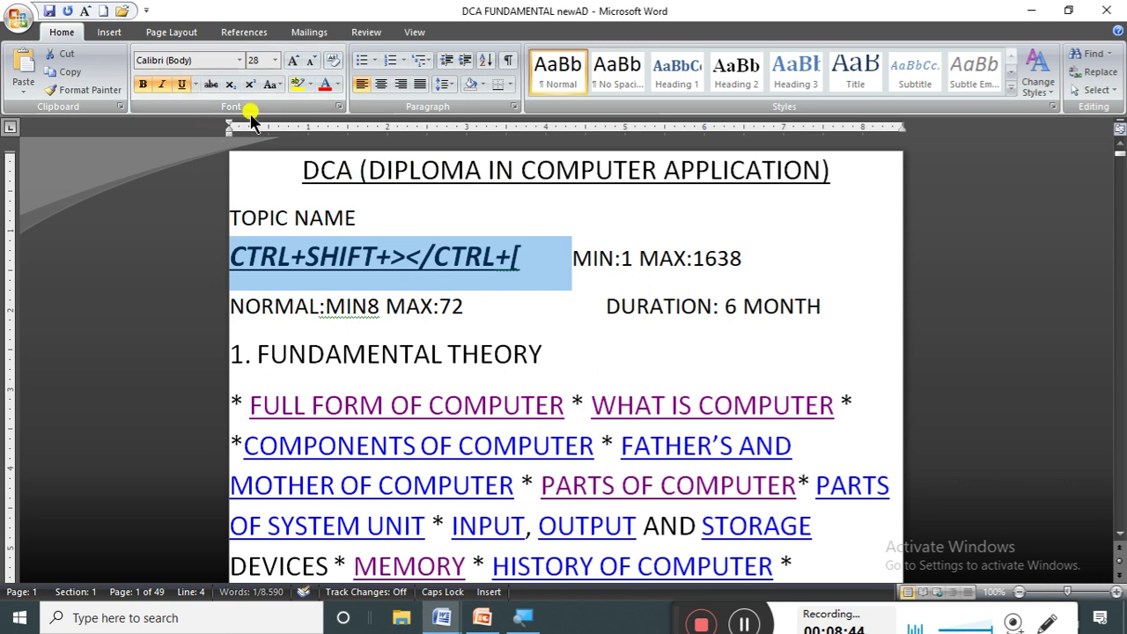
{"action": "left_click", "coordinate": [324, 84]}
{"action": "left_click", "coordinate": [299, 84]}
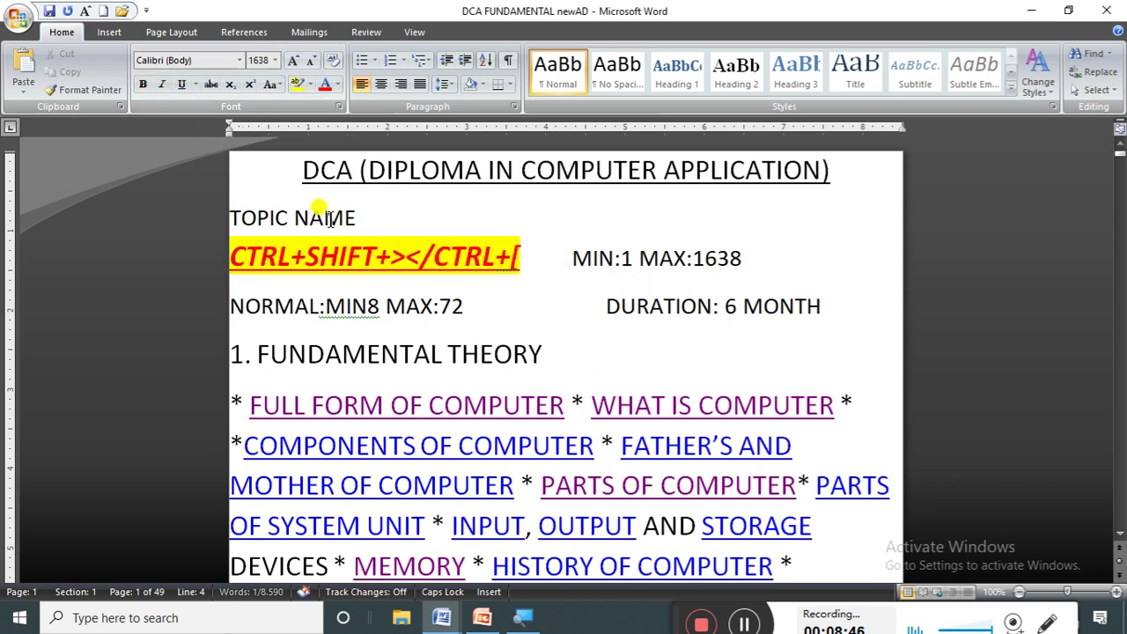
Magnify the screen and clear the formatting of the CTRL+SHIFT+></CTRL+[ text
{"action": "left_click_drag", "start_coordinate": [521, 257], "coordinate": [230, 240]}
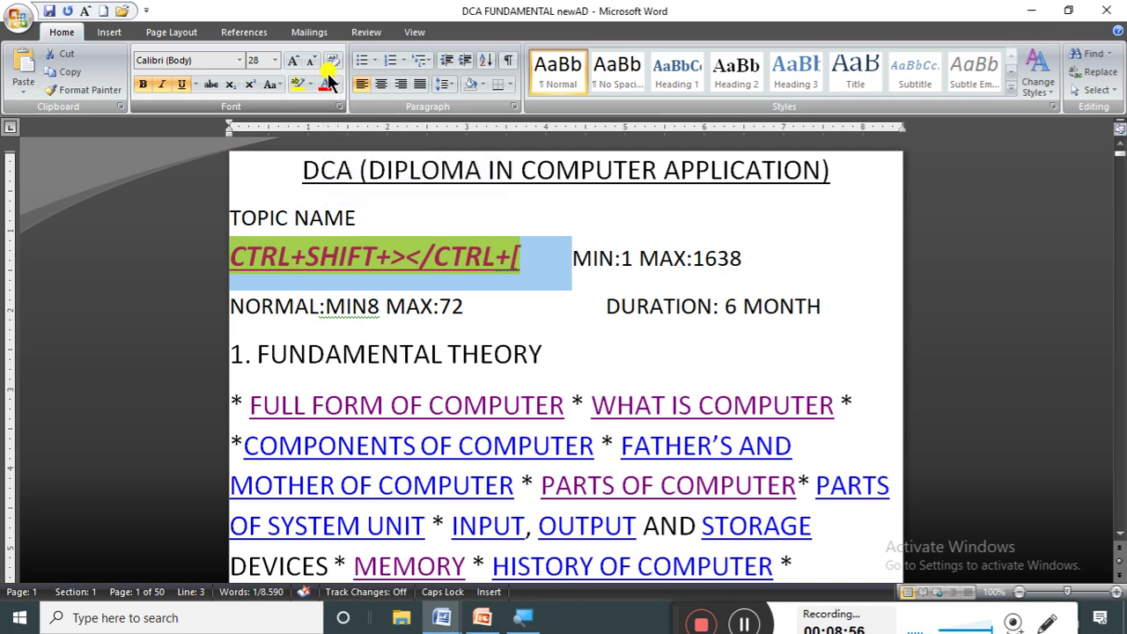
{"action": "key", "text": "super+plus"}
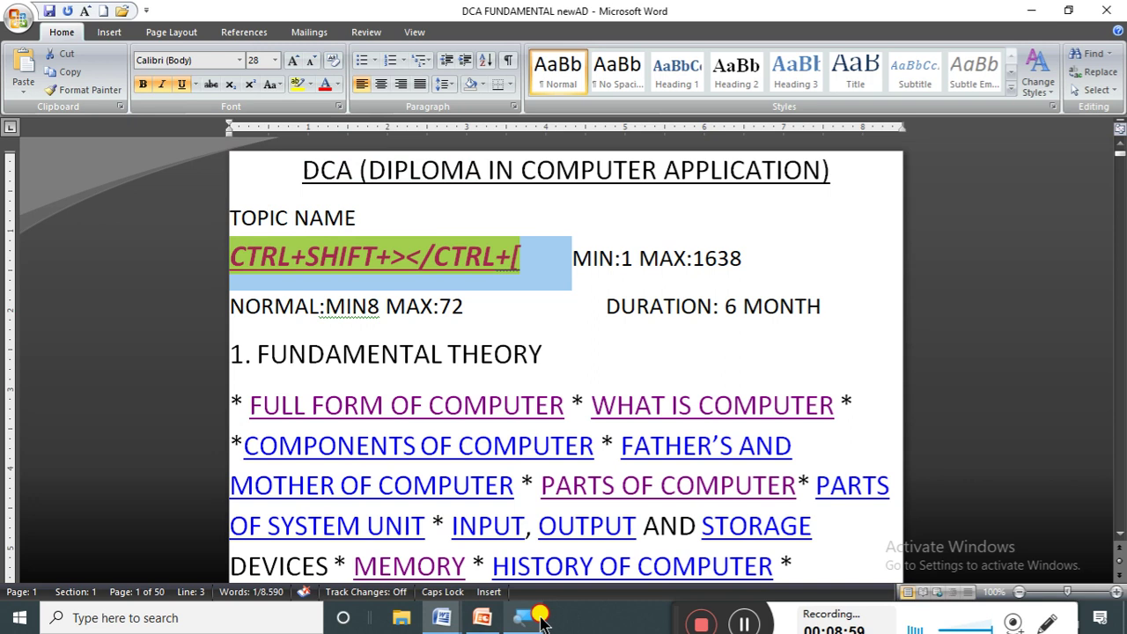
{"action": "left_click", "coordinate": [354, 260]}
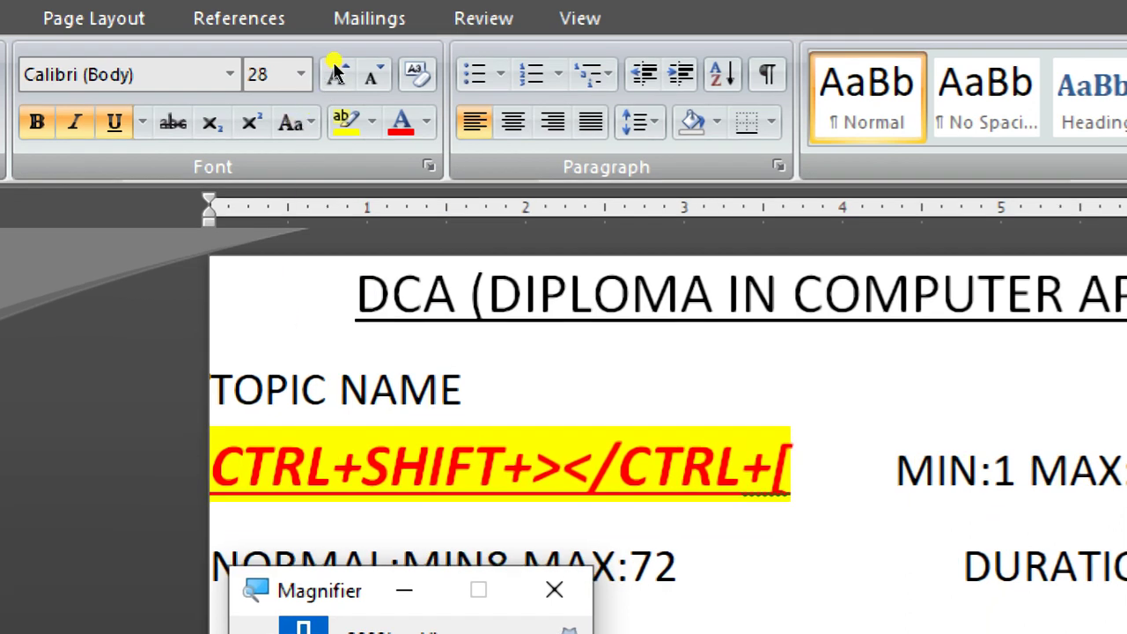
{"action": "left_click", "coordinate": [335, 67]}
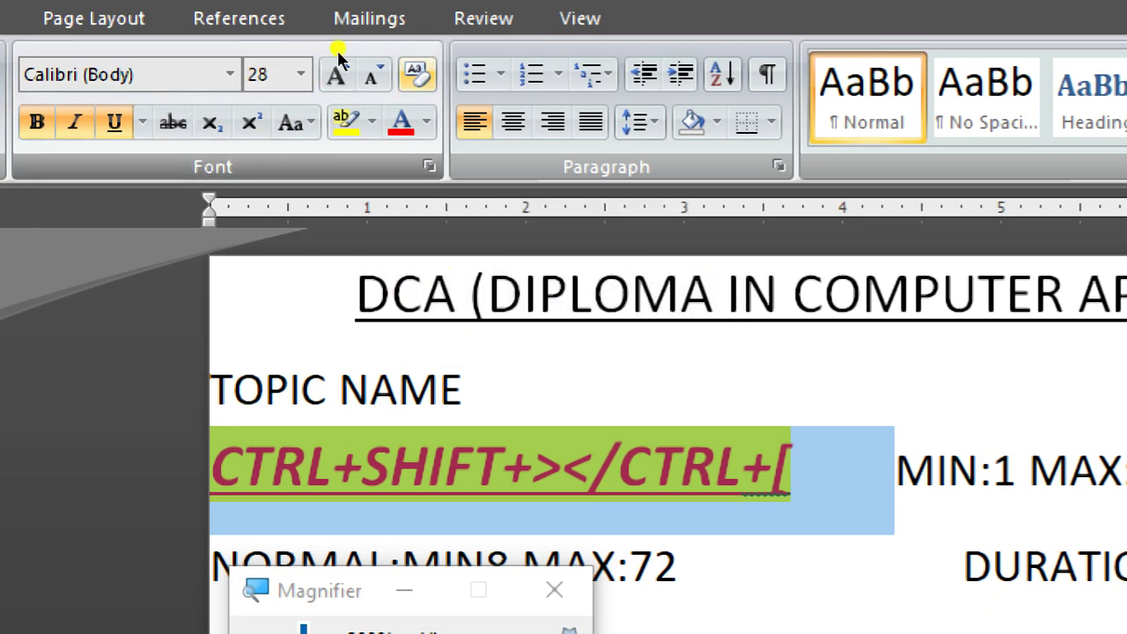
{"action": "left_click", "coordinate": [417, 74]}
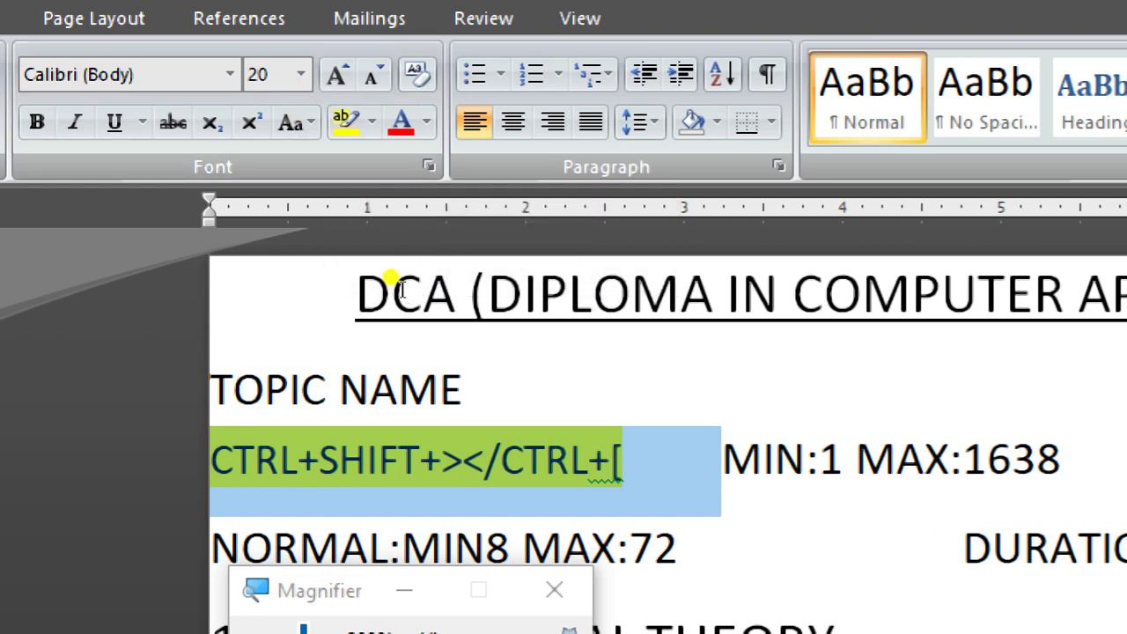
Apply bold, italic and underline to the cleared CTRL+SHIFT+></CTRL+[ text
{"action": "key", "text": "ctrl+b"}
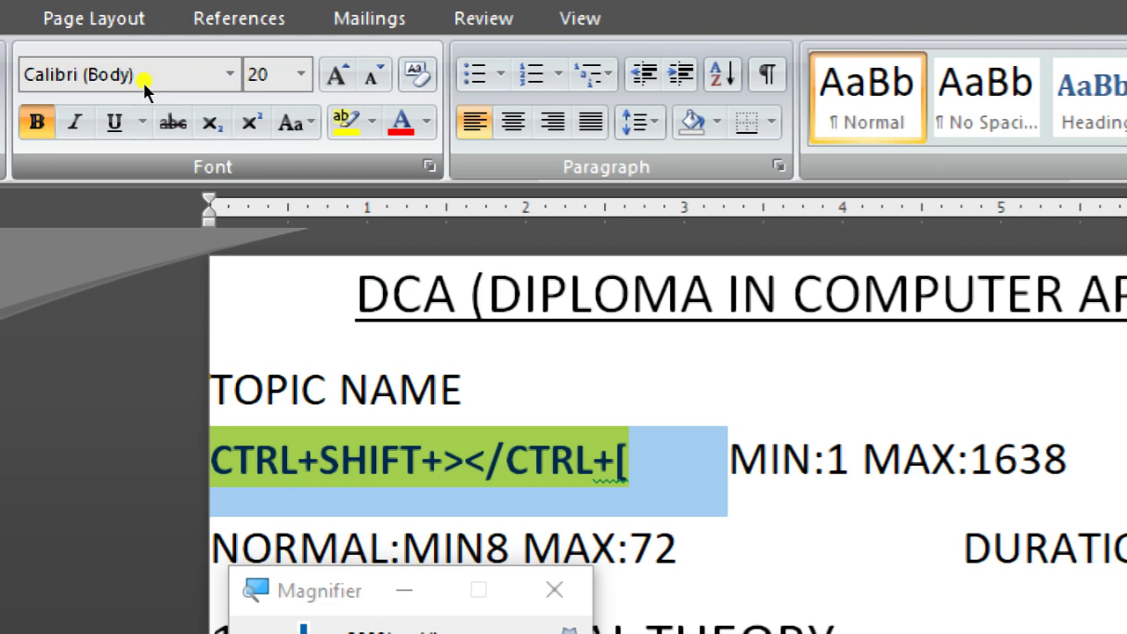
{"action": "key", "text": "ctrl+i"}
{"action": "key", "text": "ctrl+u"}
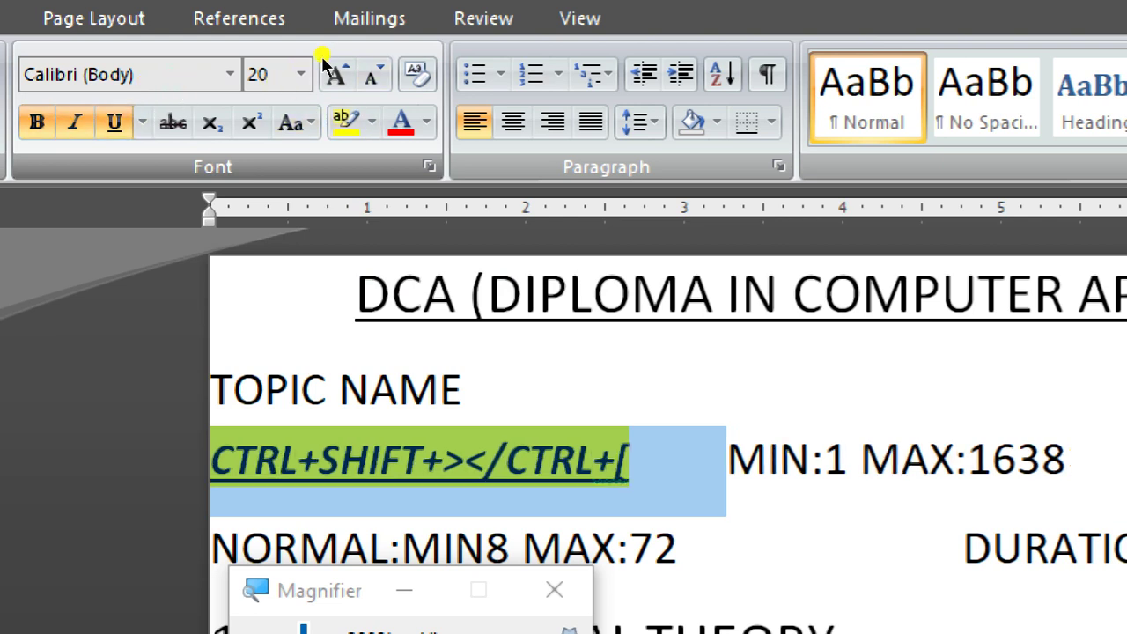
Clear the formatting of the CTRL+SHIFT+></CTRL+[ text, try a red font colour and clear it again
{"action": "left_click", "coordinate": [336, 73]}
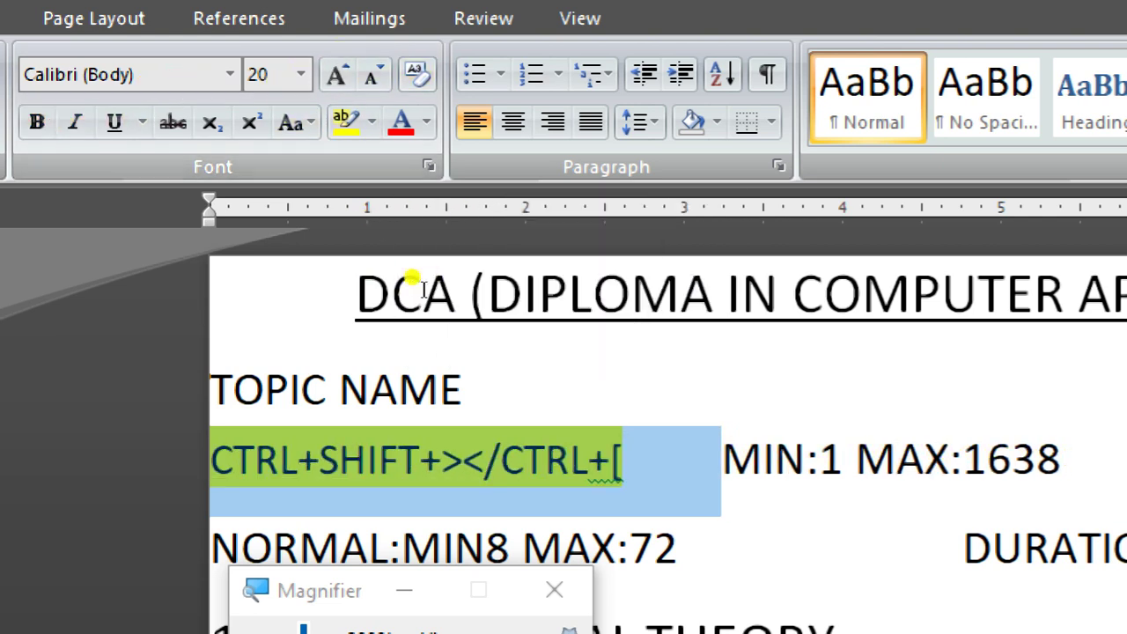
{"action": "left_click", "coordinate": [332, 85]}
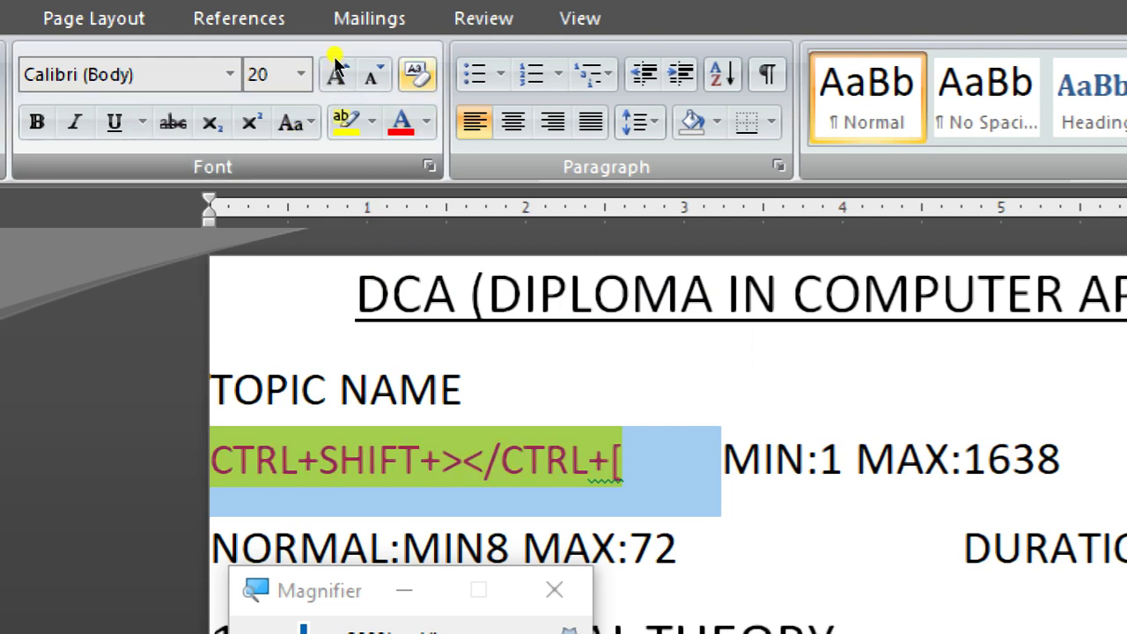
{"action": "left_click", "coordinate": [335, 62]}
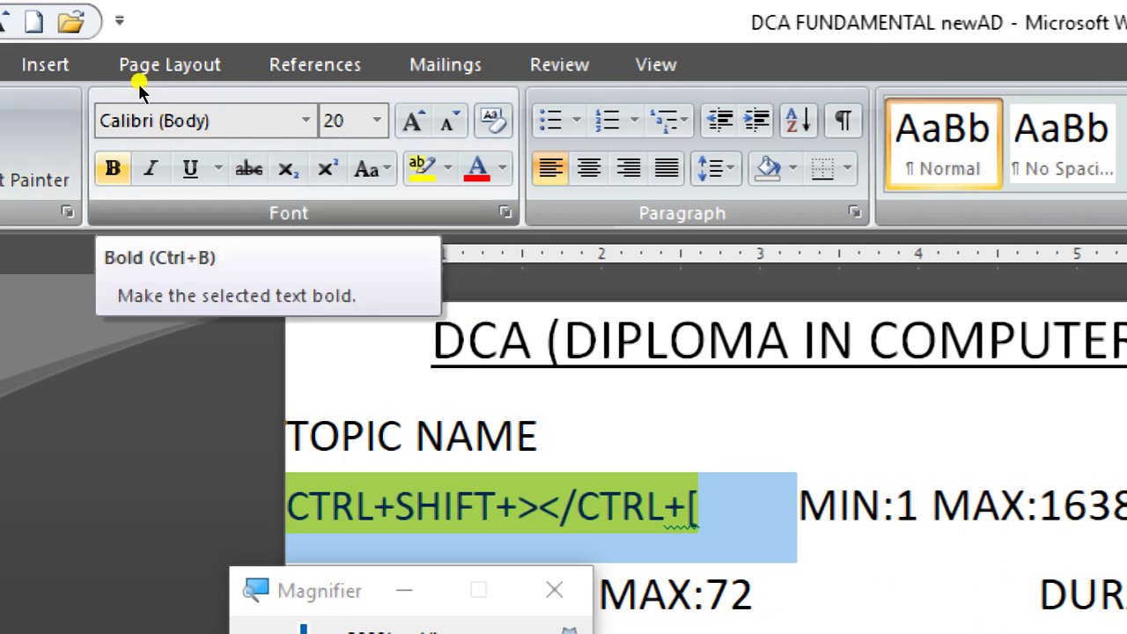
Make the CTRL+SHIFT+></CTRL+[ text bold, italic and underlined, toggling italic and underline off and on repeatedly
{"action": "key", "text": "ctrl+b"}
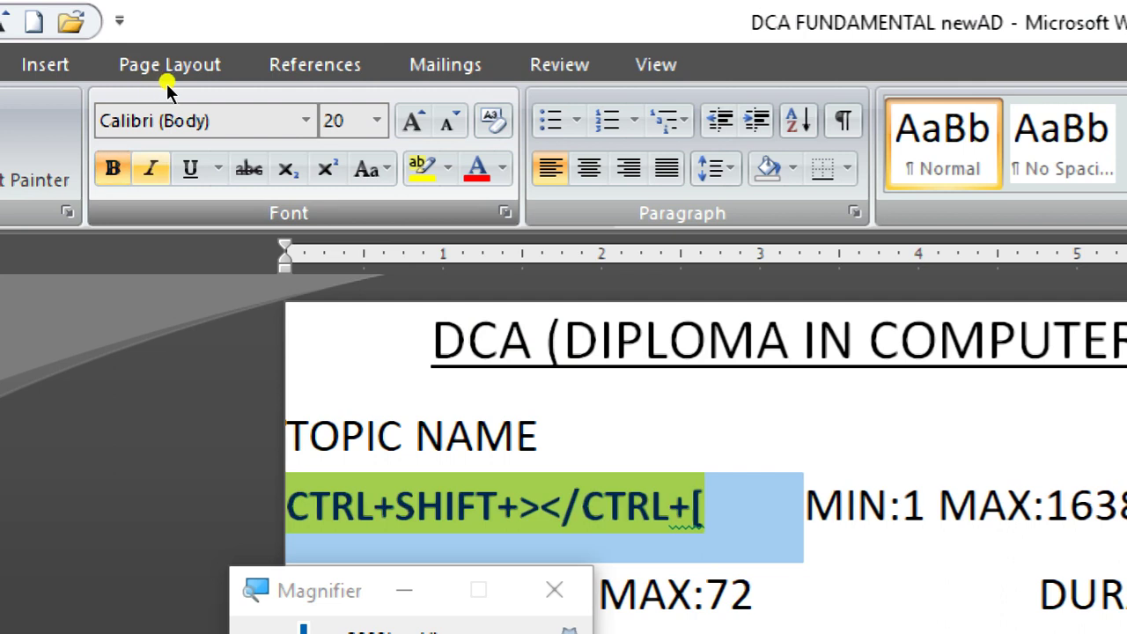
{"action": "key", "text": "ctrl+i"}
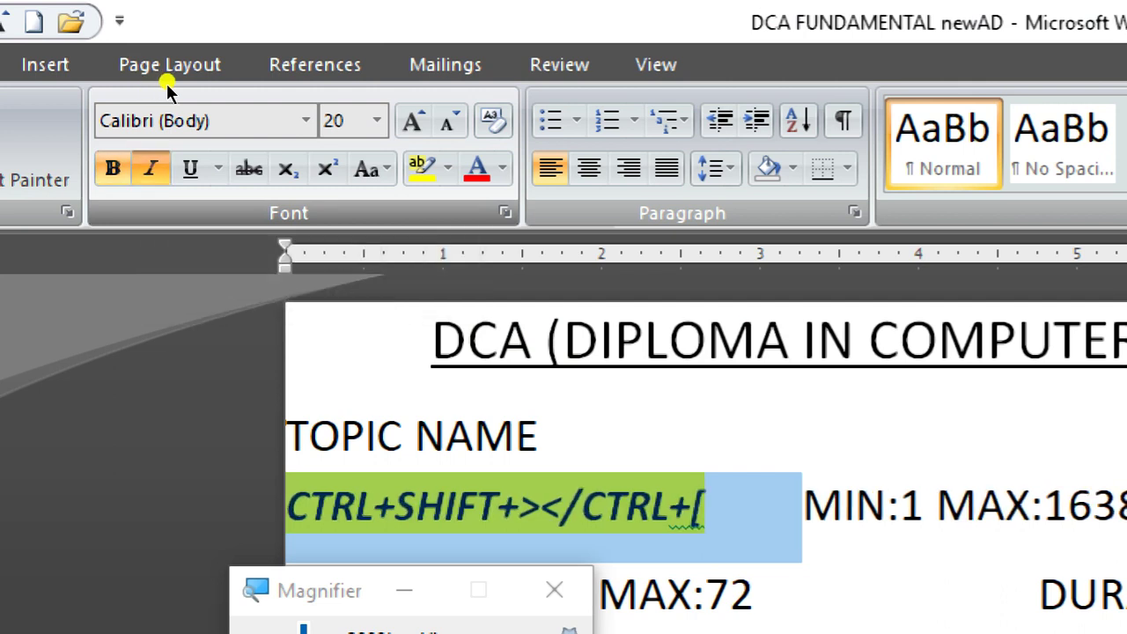
{"action": "key", "text": "ctrl+i"}
{"action": "key", "text": "ctrl+i"}
{"action": "key", "text": "ctrl+i"}
{"action": "key", "text": "ctrl+i"}
{"action": "key", "text": "ctrl+u"}
{"action": "key", "text": "ctrl+u"}
{"action": "key", "text": "ctrl+u"}
{"action": "key", "text": "ctrl+u"}
{"action": "key", "text": "ctrl+u"}
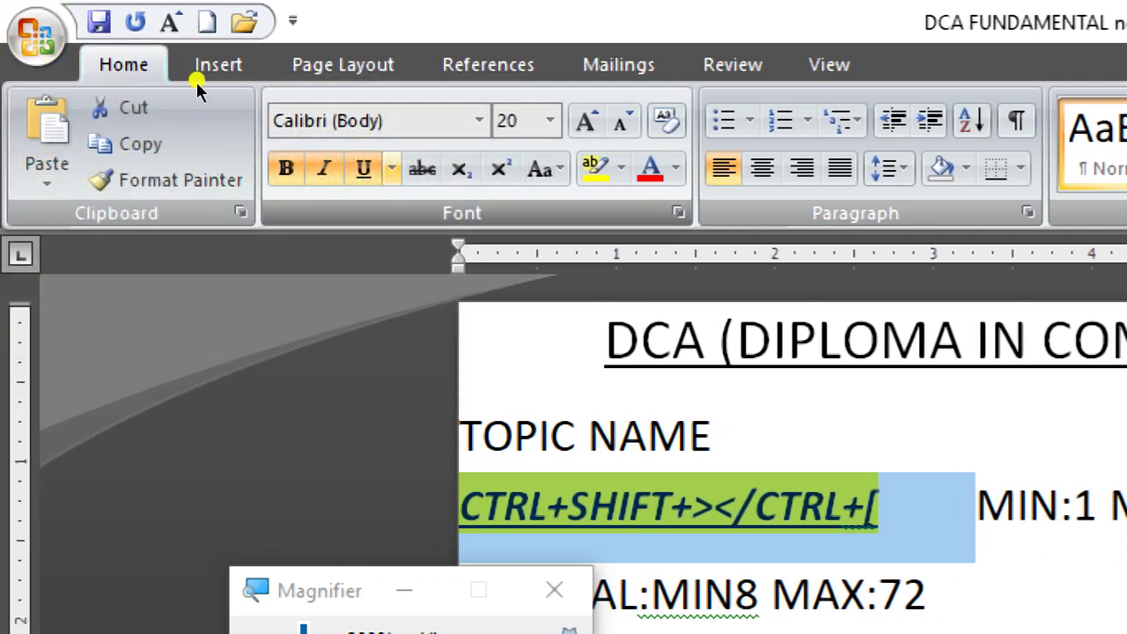
Try the double, thick, dotted and dashed underline styles in turn on the CTRL+SHIFT+></CTRL+[ text
{"action": "left_click", "coordinate": [392, 167]}
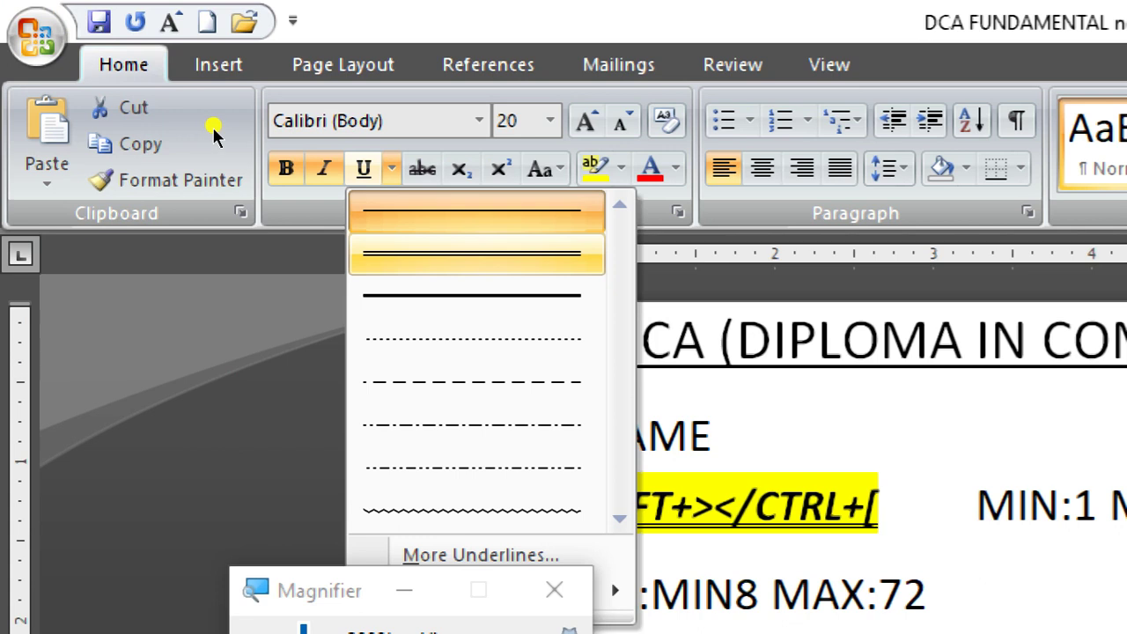
{"action": "left_click", "coordinate": [476, 254]}
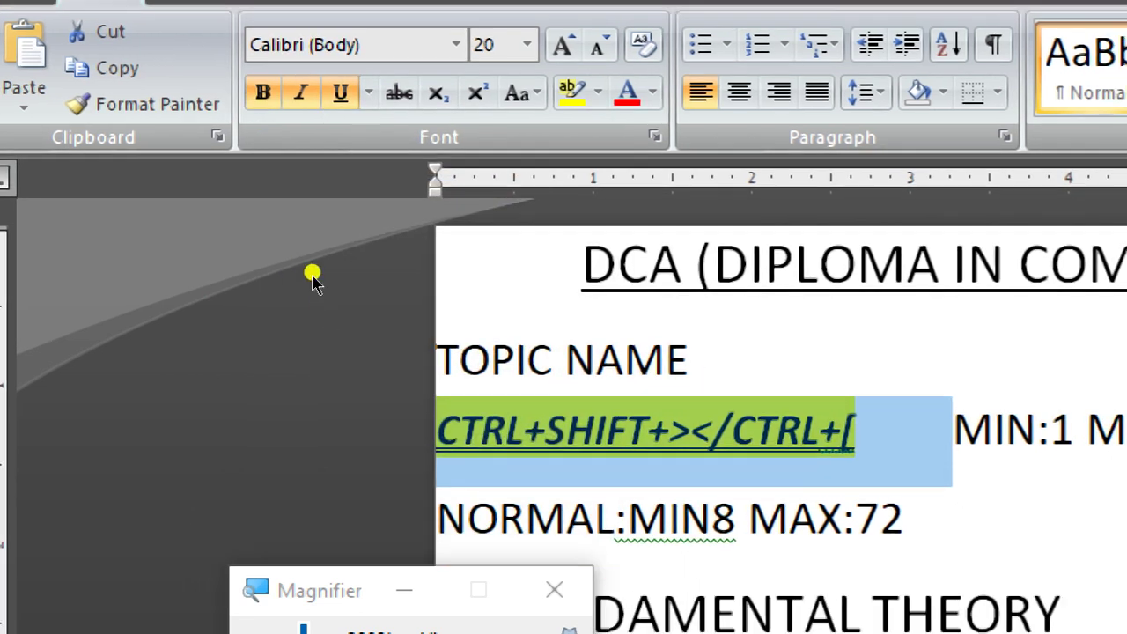
{"action": "left_click", "coordinate": [369, 92]}
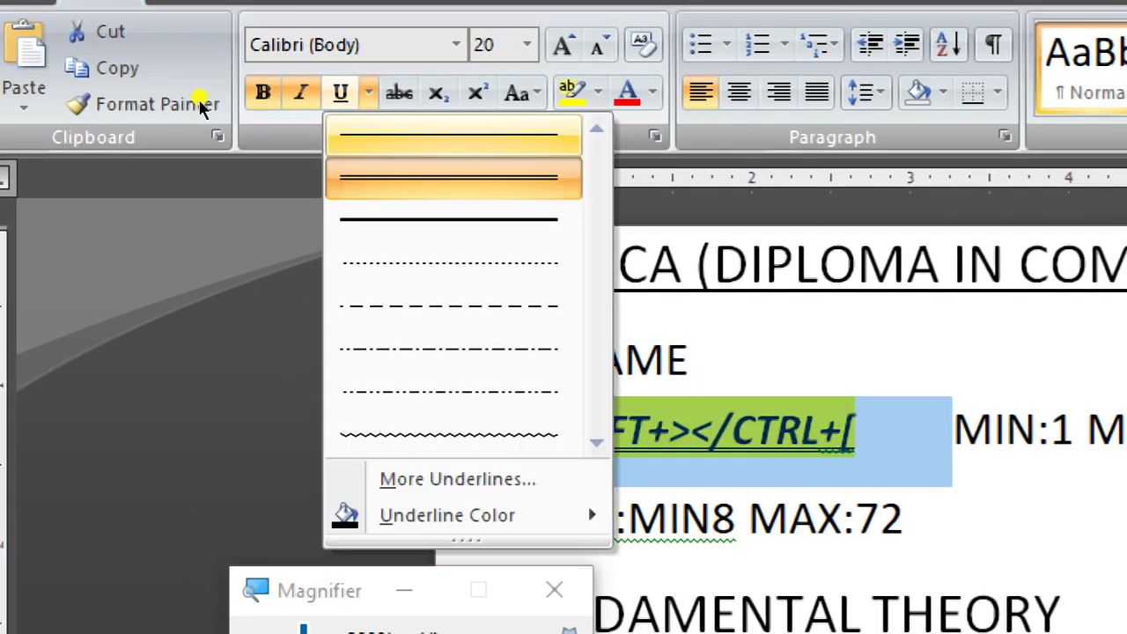
{"action": "left_click", "coordinate": [423, 221]}
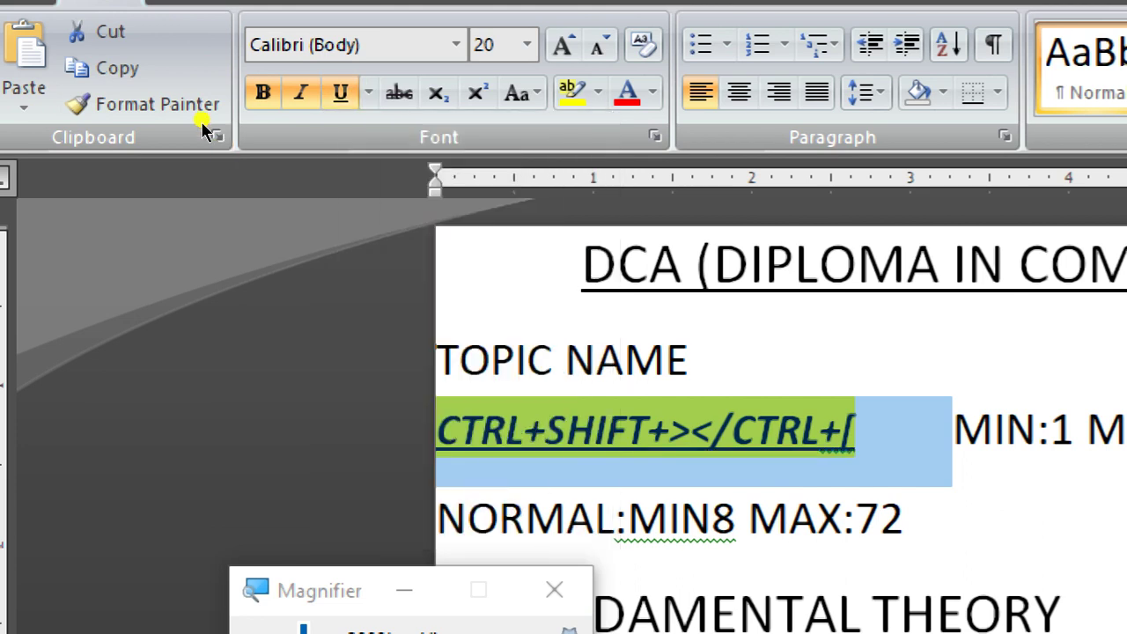
{"action": "left_click", "coordinate": [369, 92]}
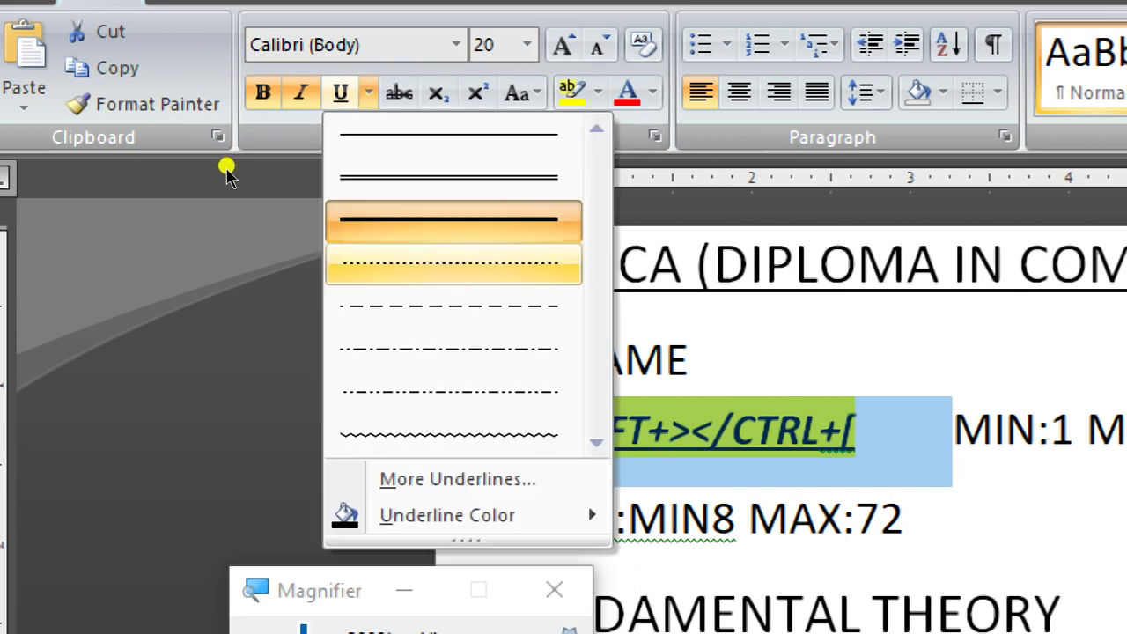
{"action": "left_click", "coordinate": [400, 263]}
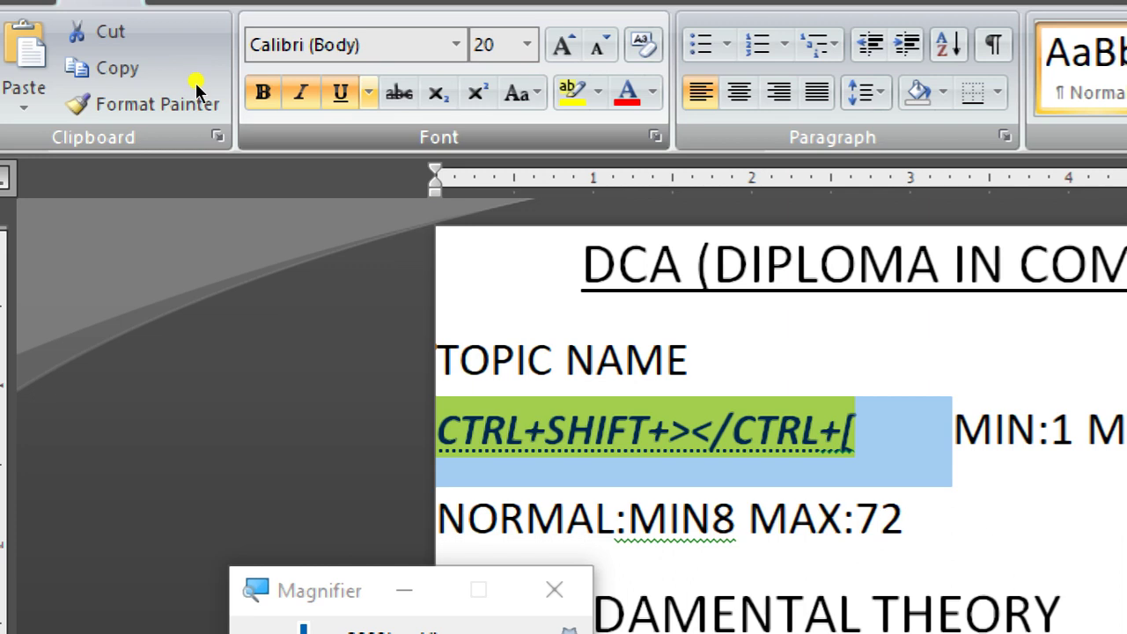
{"action": "left_click", "coordinate": [369, 92]}
{"action": "left_click", "coordinate": [379, 306]}
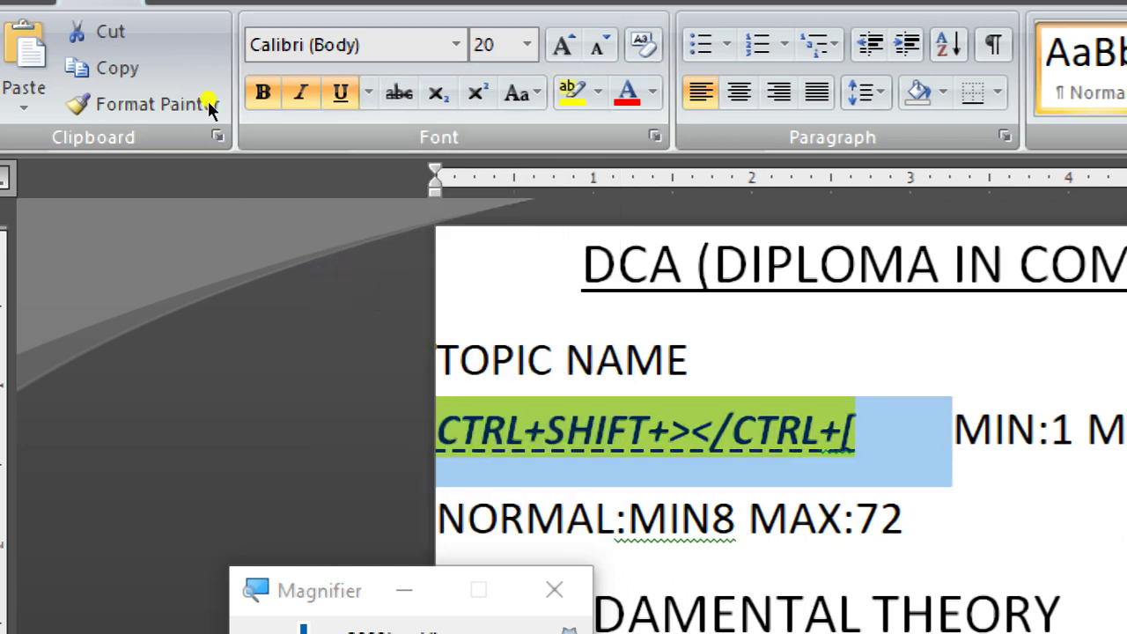
Give the CTRL+SHIFT+></CTRL+[ text a wavy underline and set the underline colour to blue
{"action": "left_click", "coordinate": [369, 92]}
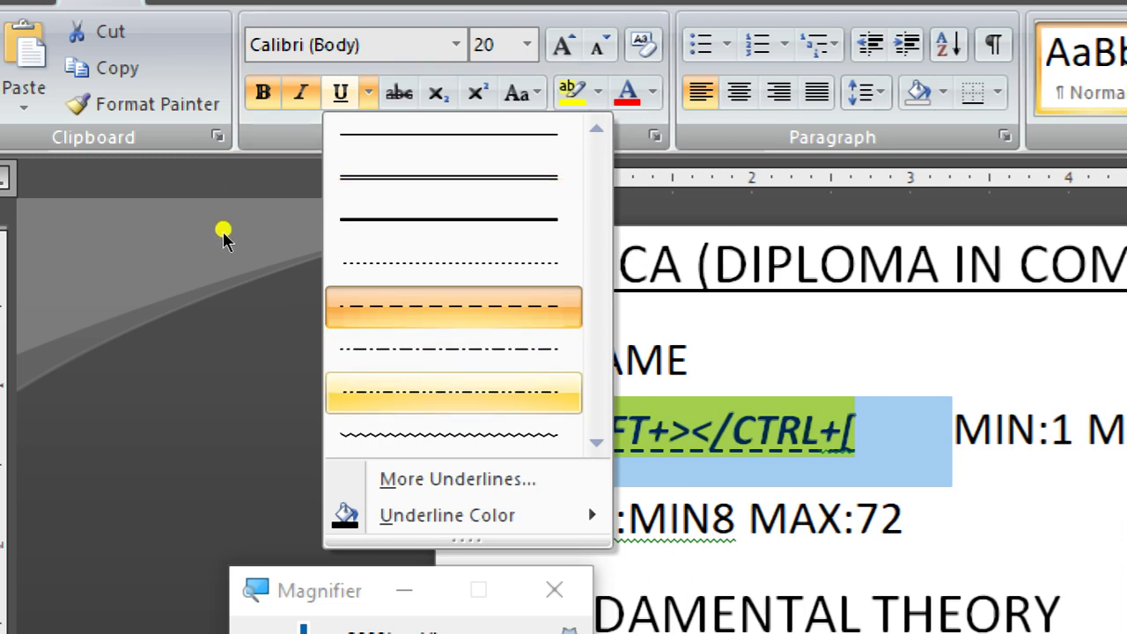
{"action": "left_click", "coordinate": [449, 433]}
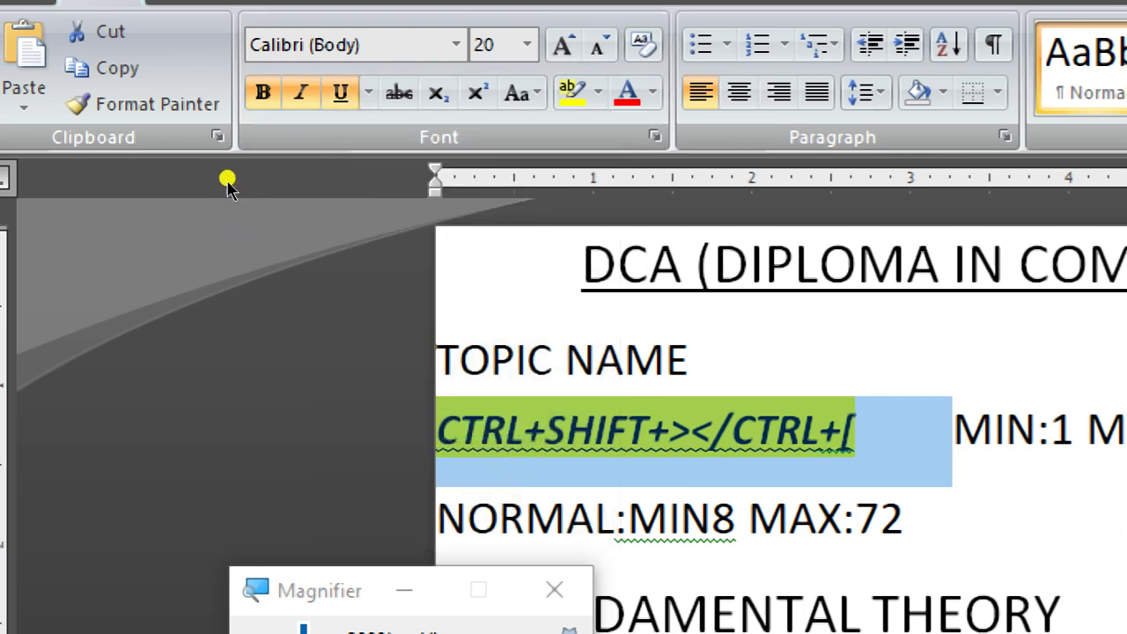
{"action": "left_click", "coordinate": [369, 93]}
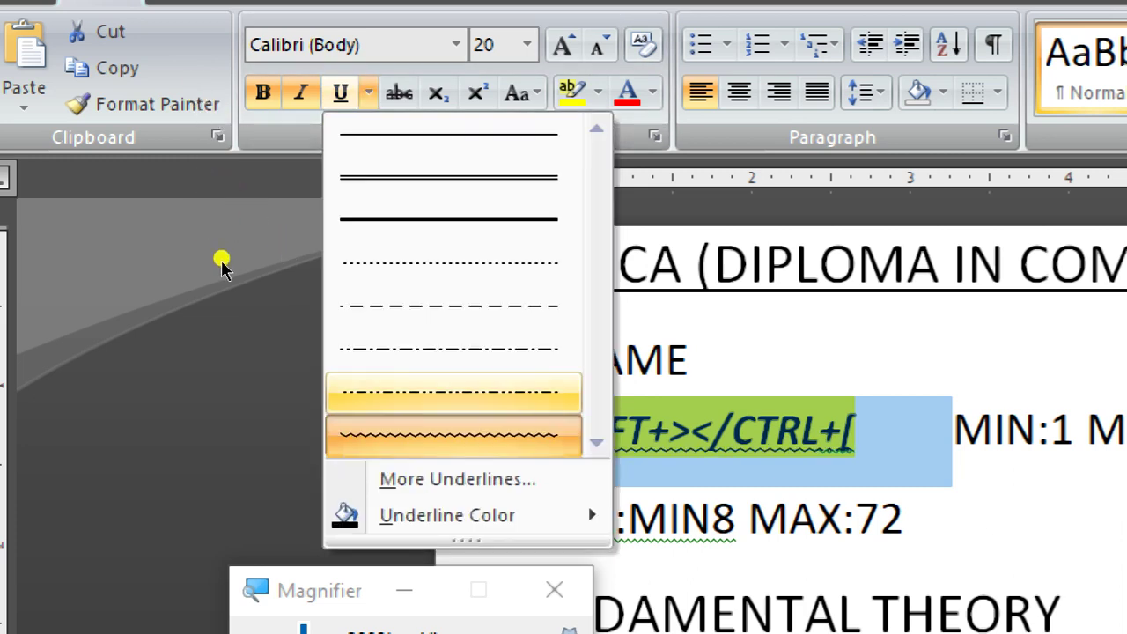
{"action": "mouse_move", "coordinate": [447, 515]}
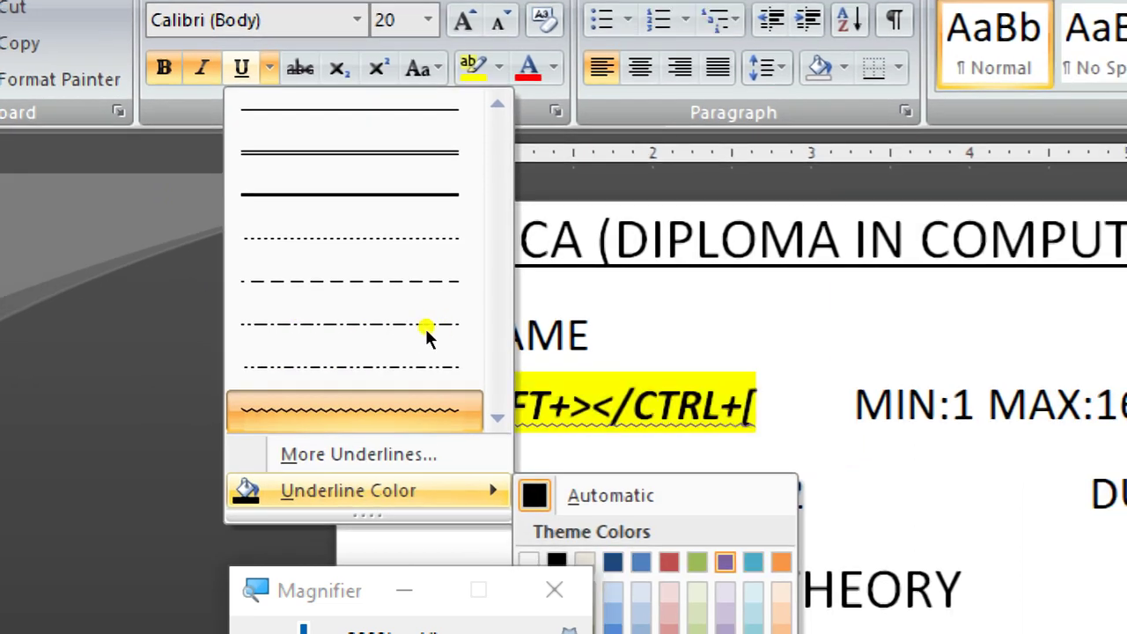
{"action": "key", "text": "Escape"}
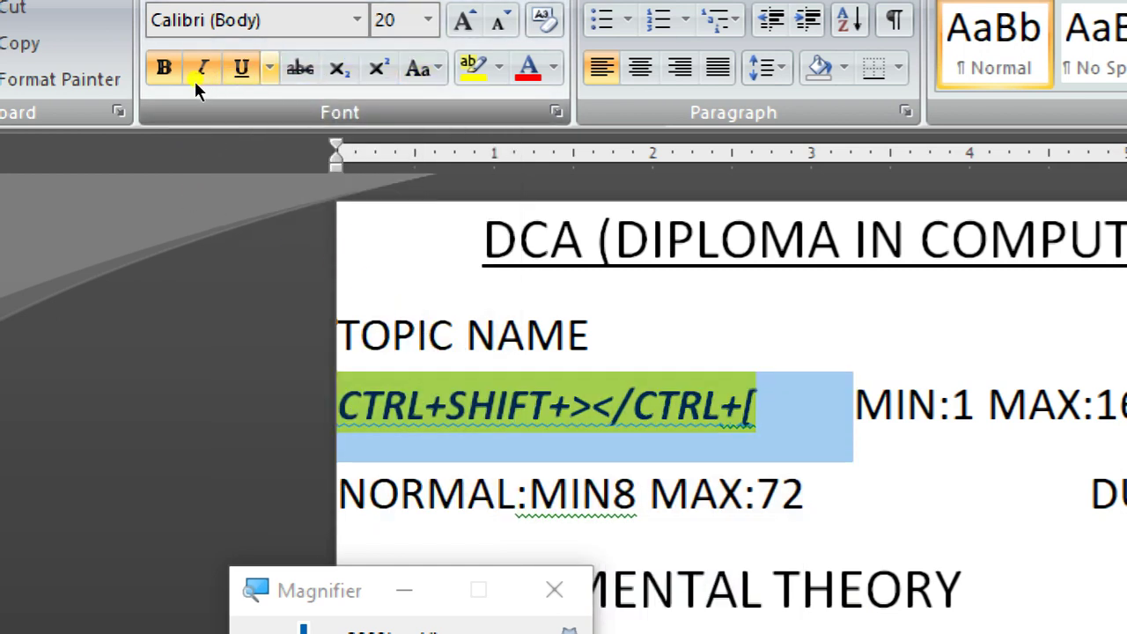
Choose the thick wavy underline style for the CTRL+SHIFT+></CTRL+[ text in the full font settings
{"action": "left_click", "coordinate": [270, 68]}
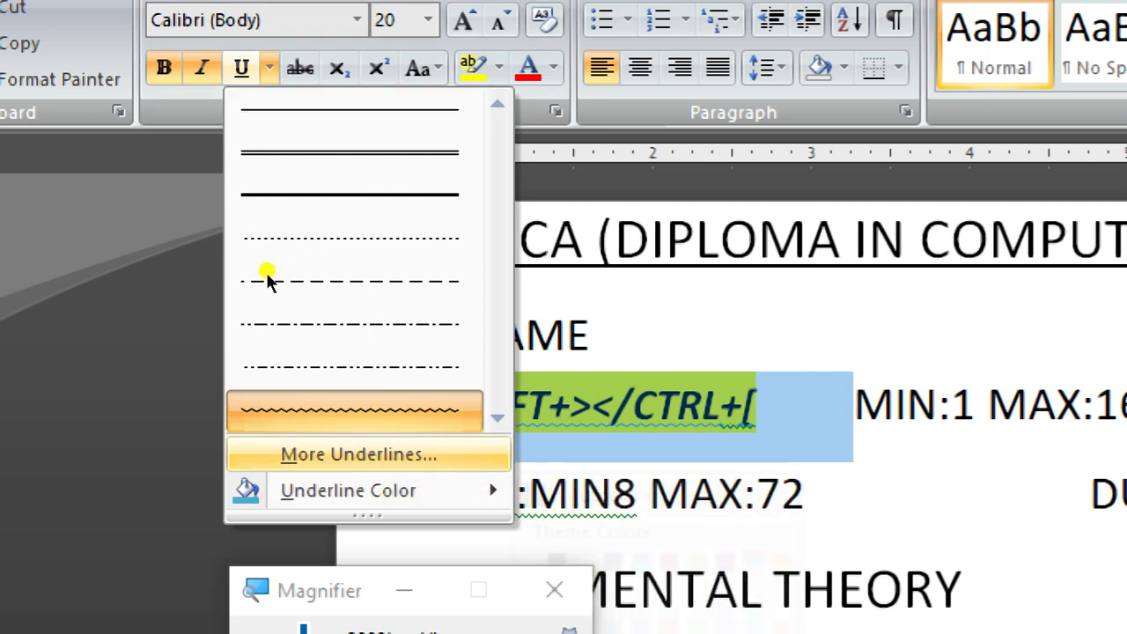
{"action": "key", "text": "Return"}
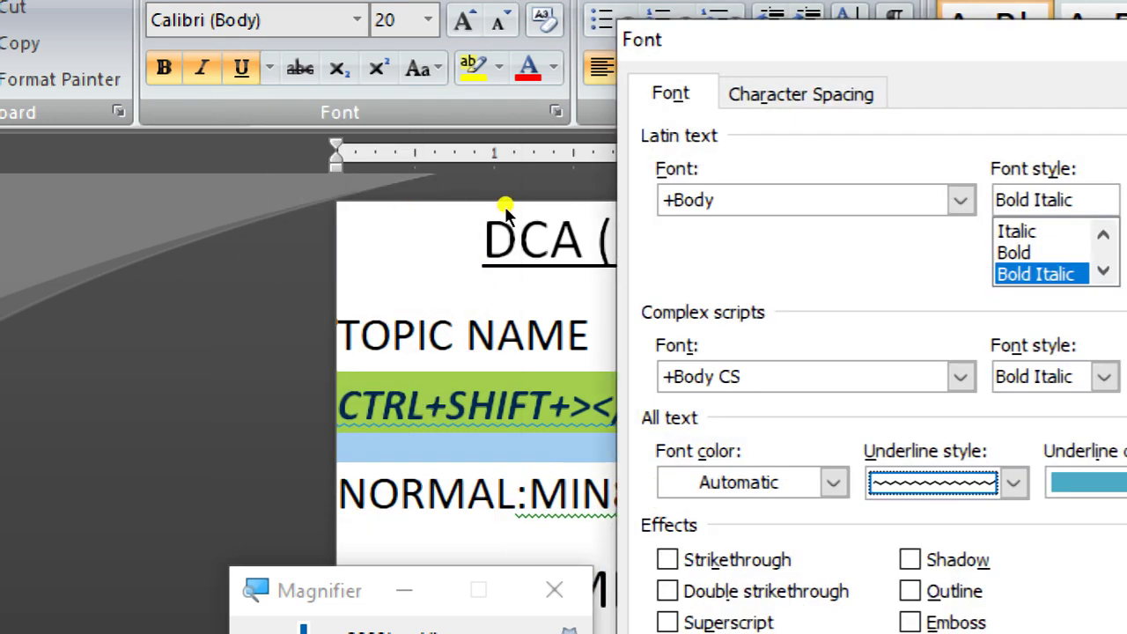
{"action": "key", "text": "alt+Down"}
{"action": "key", "text": "Up"}
{"action": "key", "text": "Up"}
{"action": "key", "text": "Up"}
{"action": "key", "text": "Up"}
{"action": "key", "text": "Up"}
{"action": "key", "text": "Down"}
{"action": "key", "text": "Down"}
{"action": "key", "text": "Down"}
{"action": "key", "text": "Down"}
{"action": "key", "text": "Down"}
{"action": "key", "text": "Down"}
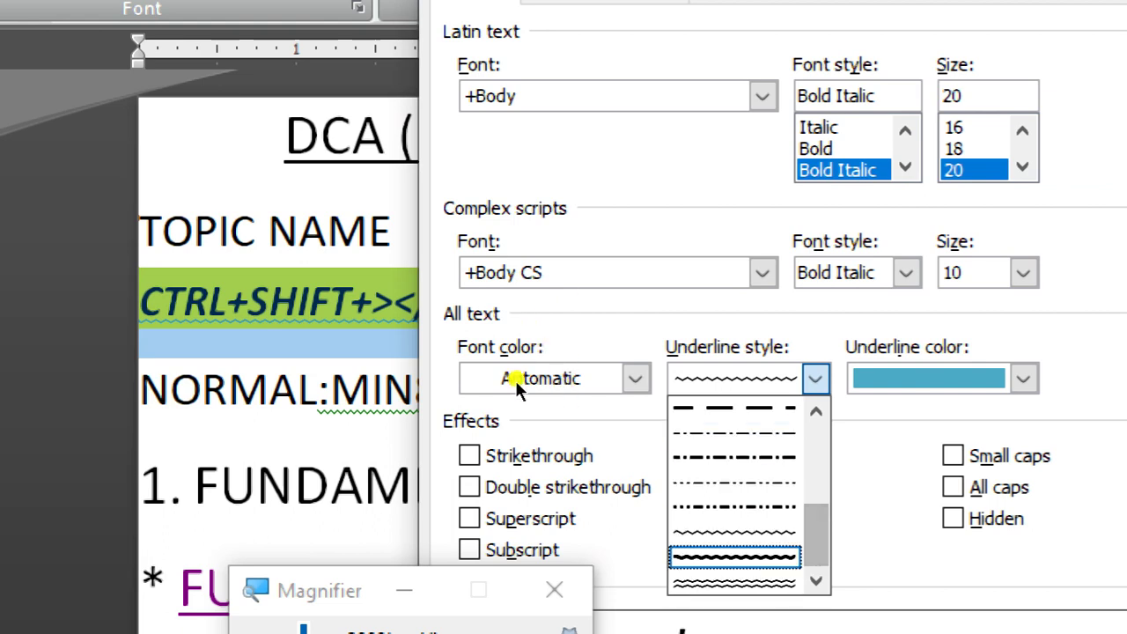
{"action": "key", "text": "Return"}
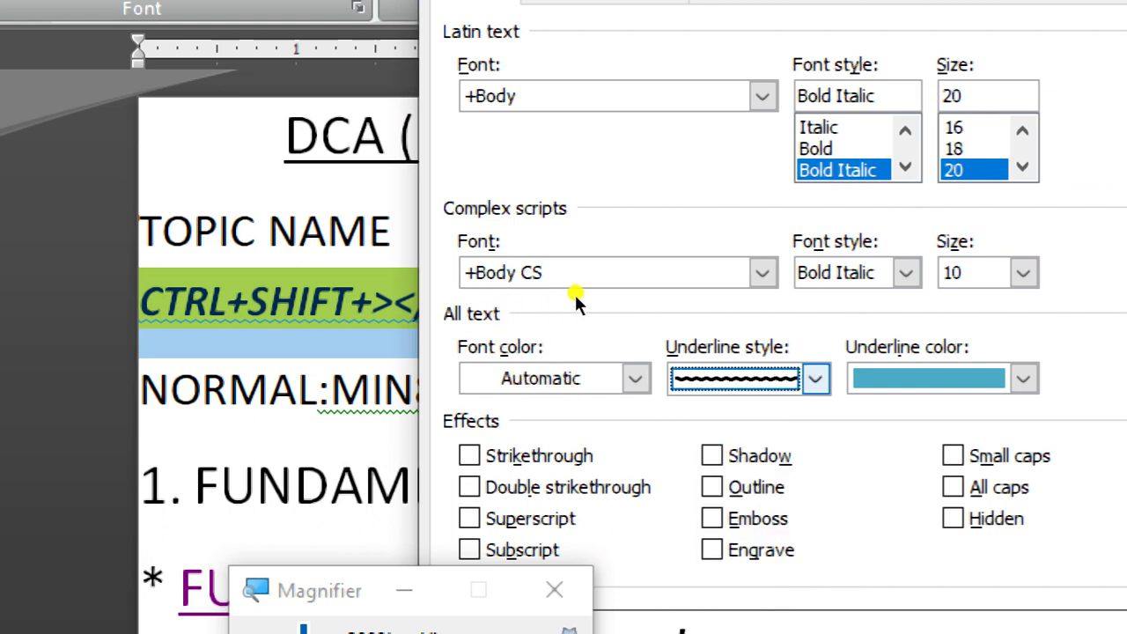
Set the underline colour to red, apply the font settings and deselect the text
{"action": "key", "text": "Tab"}
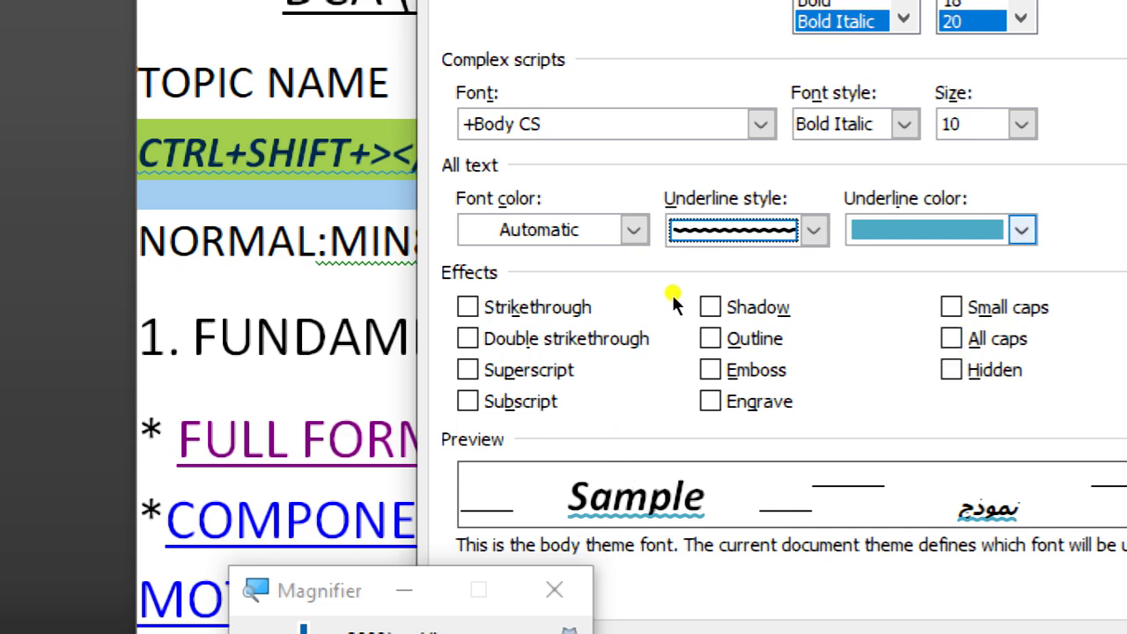
{"action": "key", "text": "alt+Down"}
{"action": "key", "text": "Down"}
{"action": "key", "text": "Down"}
{"action": "key", "text": "Down"}
{"action": "key", "text": "Down"}
{"action": "key", "text": "Down"}
{"action": "key", "text": "Down"}
{"action": "key", "text": "Left"}
{"action": "key", "text": "Left"}
{"action": "key", "text": "Left"}
{"action": "key", "text": "Left"}
{"action": "key", "text": "Left"}
{"action": "key", "text": "Left"}
{"action": "key", "text": "Left"}
{"action": "key", "text": "Return"}
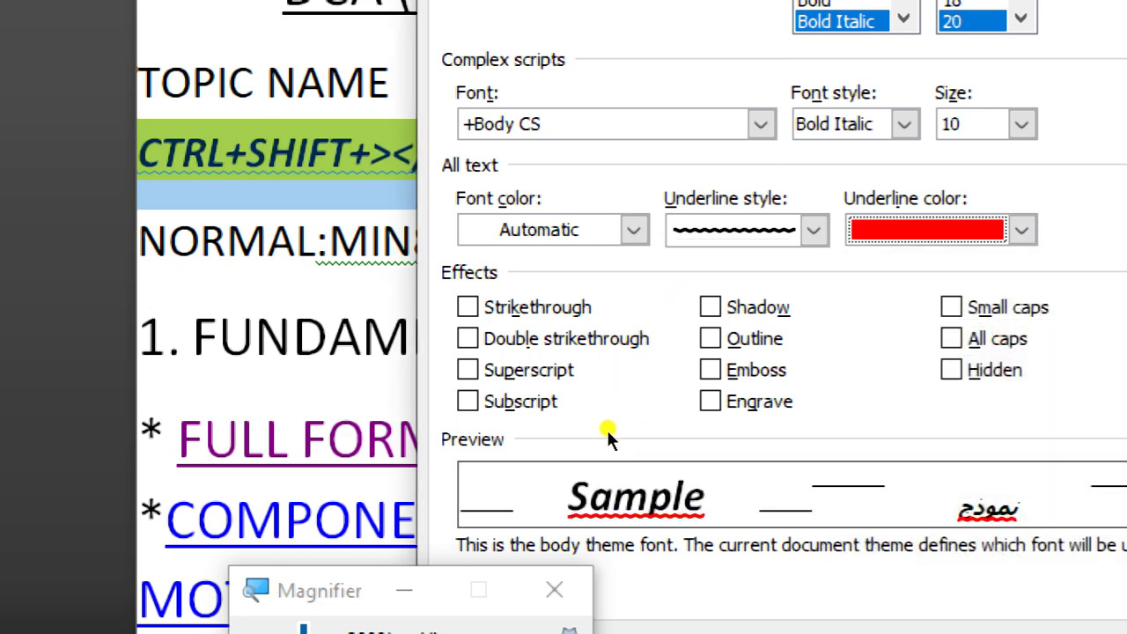
{"action": "key", "text": "Return"}
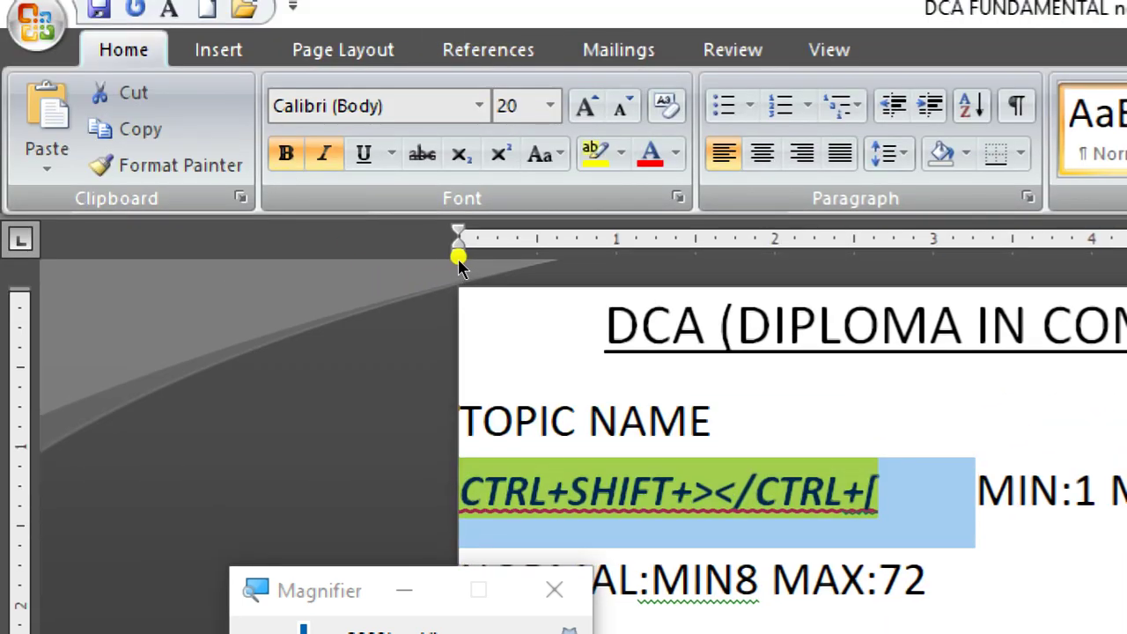
{"action": "key", "text": "Right"}
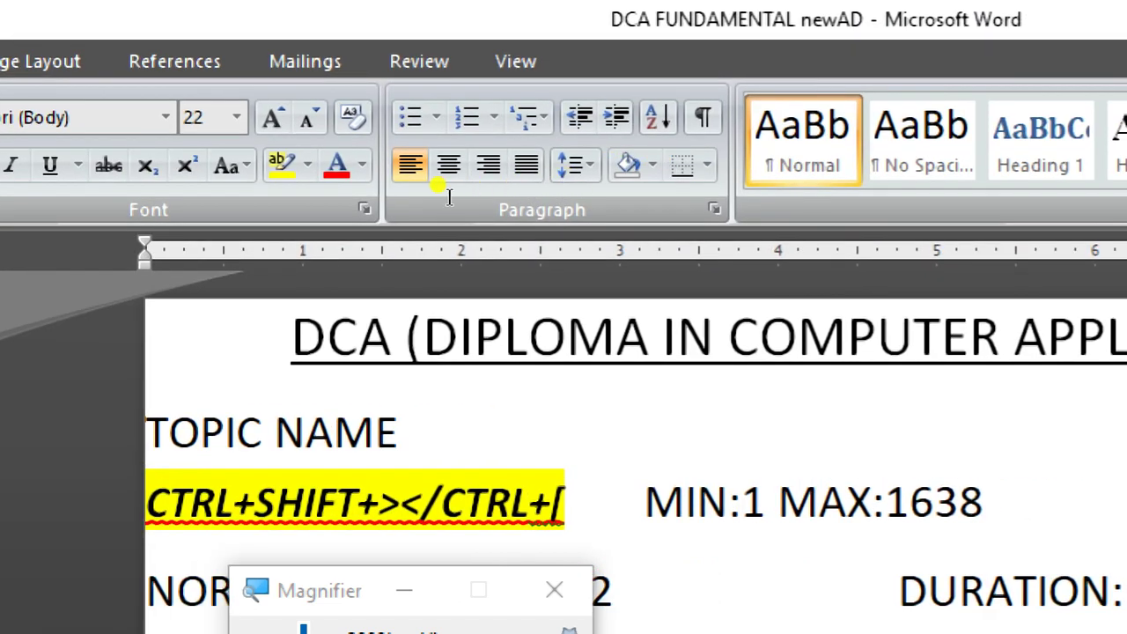
{"action": "left_click_drag", "start_coordinate": [290, 336], "coordinate": [1004, 350]}
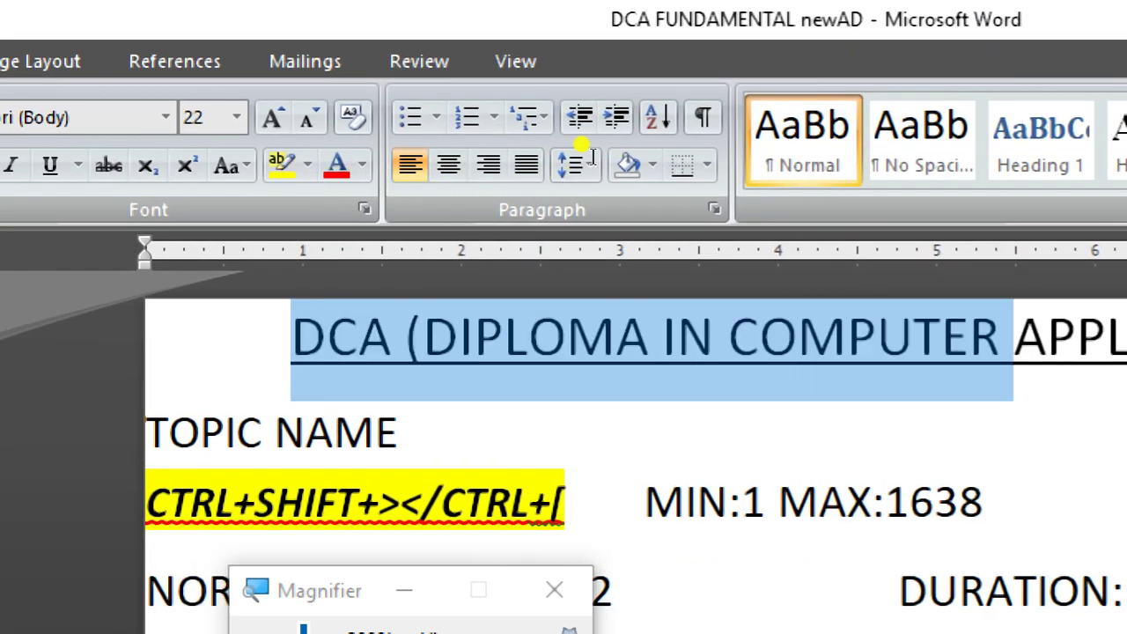
{"action": "key", "text": "Down"}
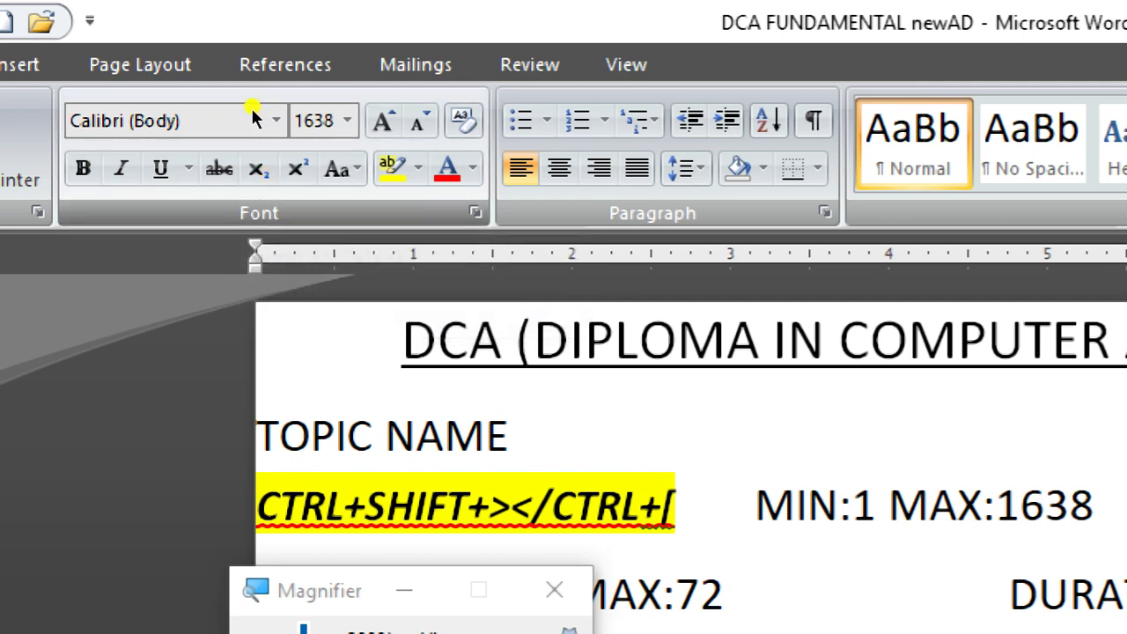
{"action": "key", "text": "ctrl+equal"}
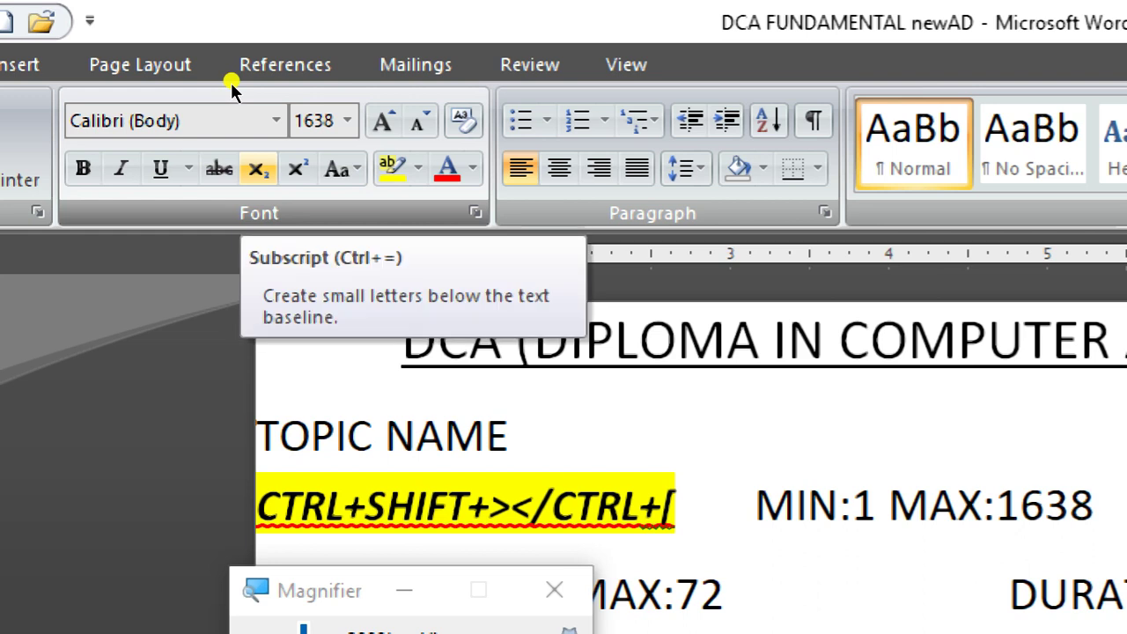
{"action": "key", "text": "ctrl+shift+plus"}
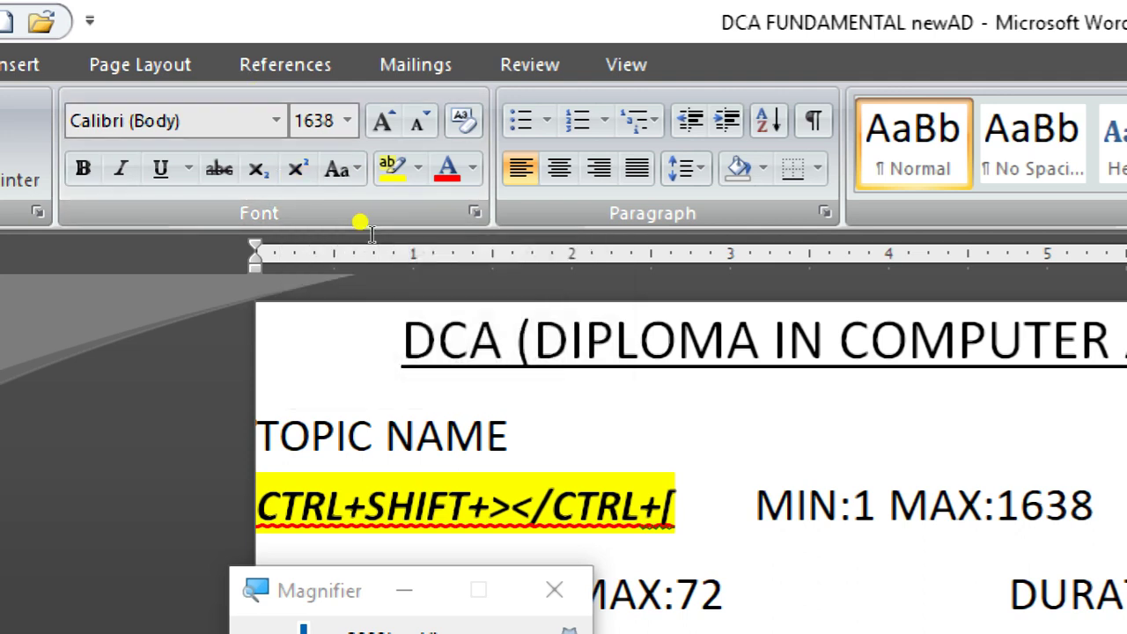
{"action": "key", "text": "Escape"}
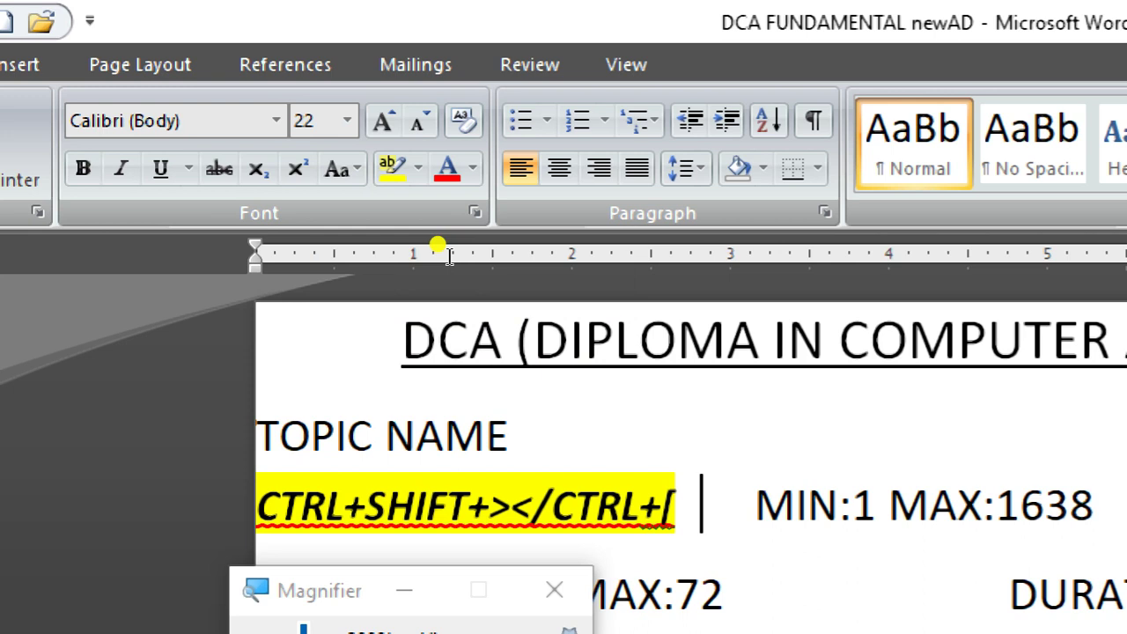
Insert H2O after the highlighted CTRL+SHIFT+></CTRL+[ text and make its 2 subscript
{"action": "type", "text": "H "}
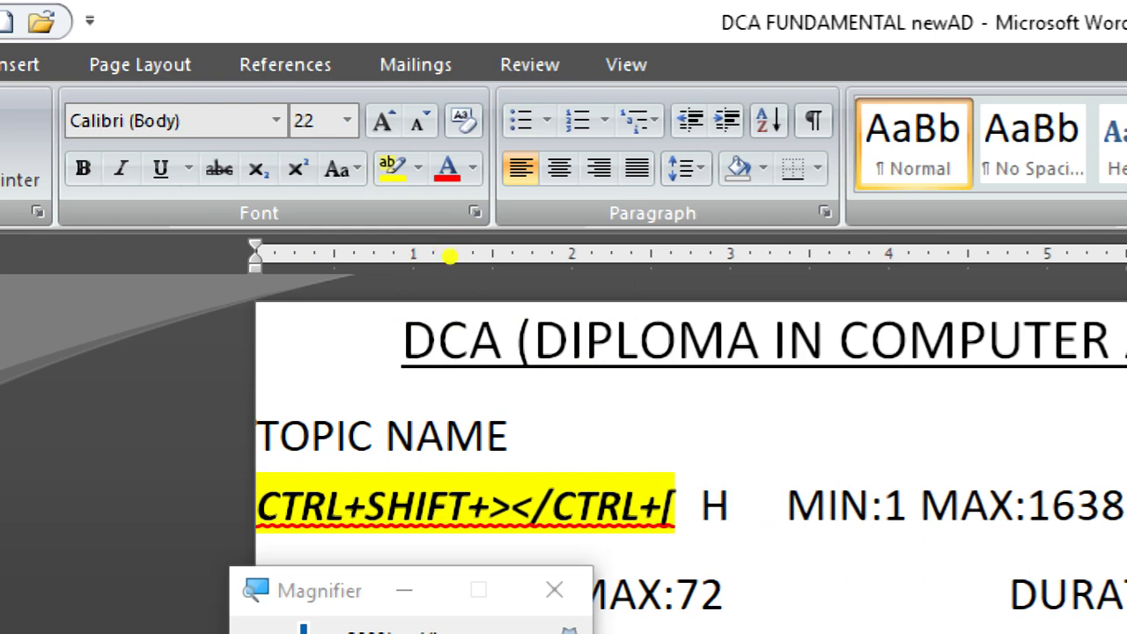
{"action": "type", "text": "2O"}
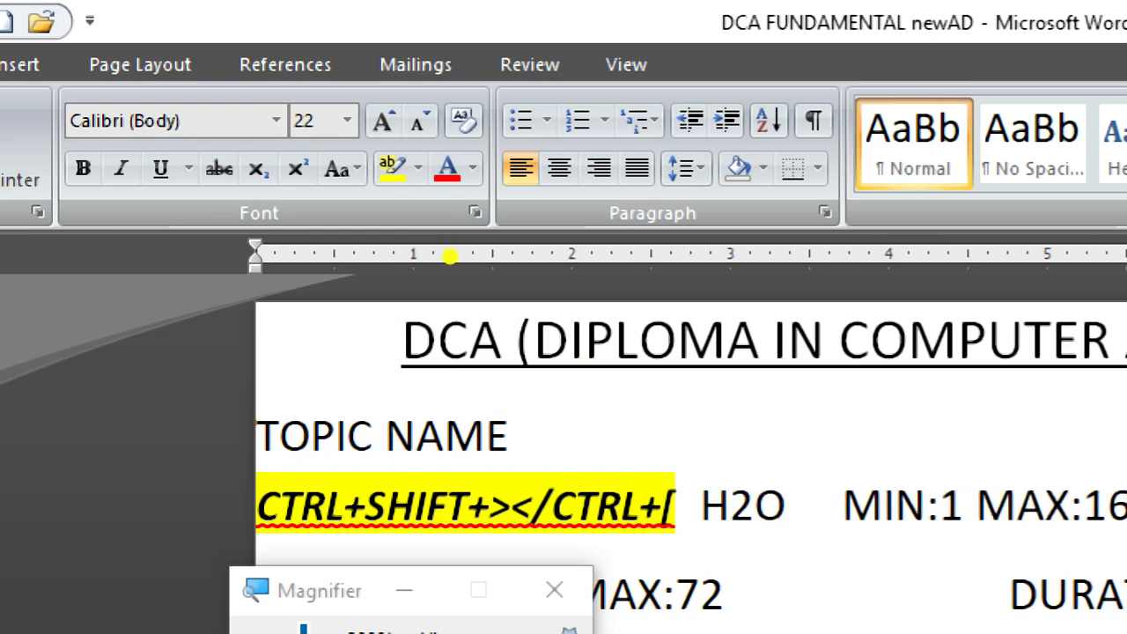
{"action": "key", "text": "Left"}
{"action": "key", "text": "shift+Left"}
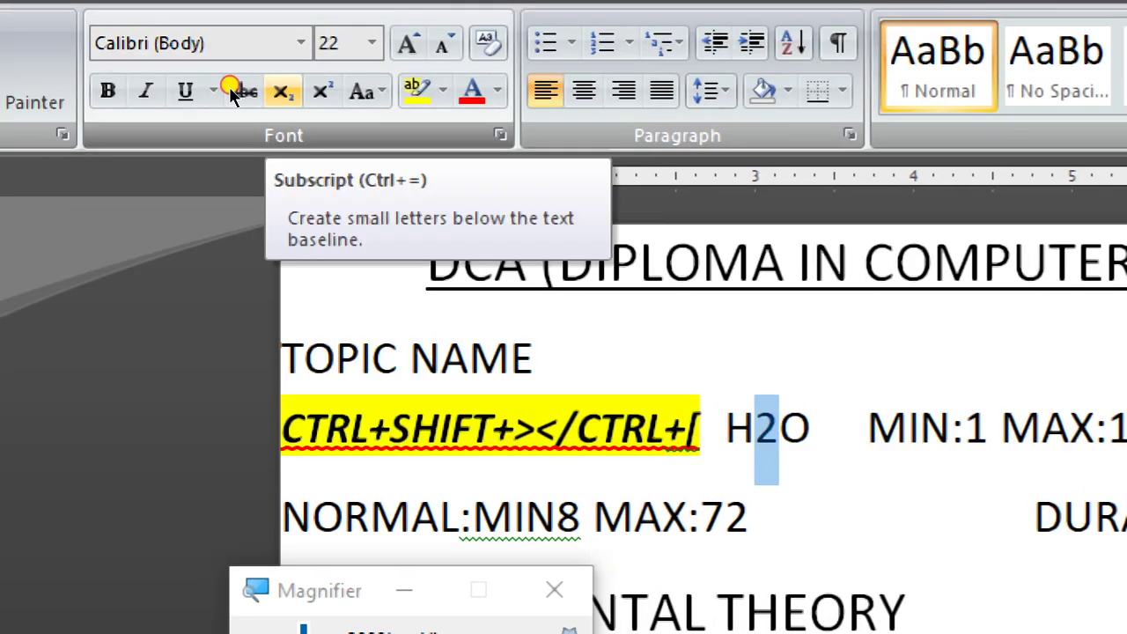
{"action": "left_click", "coordinate": [231, 92]}
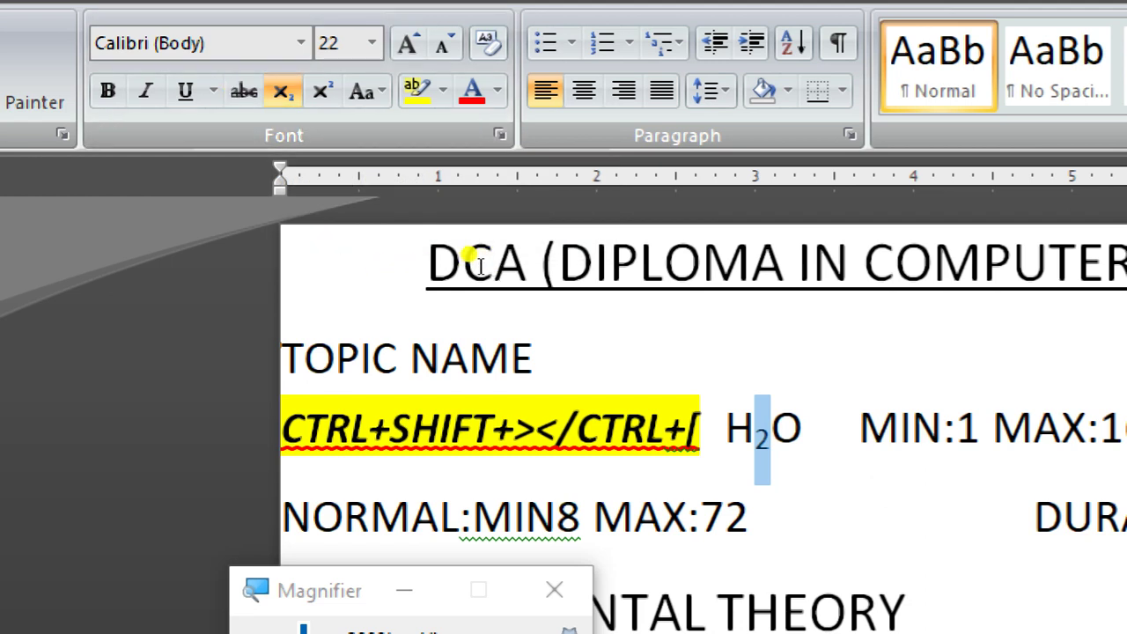
{"action": "key", "text": "ctrl+Right"}
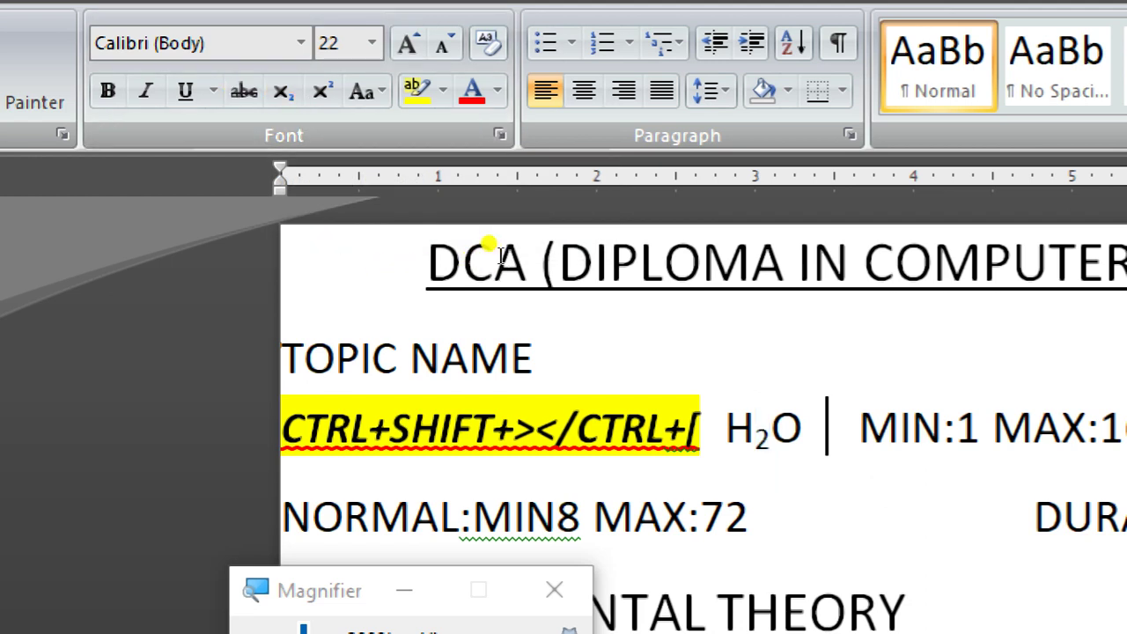
Add another 2 directly after H2O and format that digit as subscript
{"action": "key", "text": "Left"}
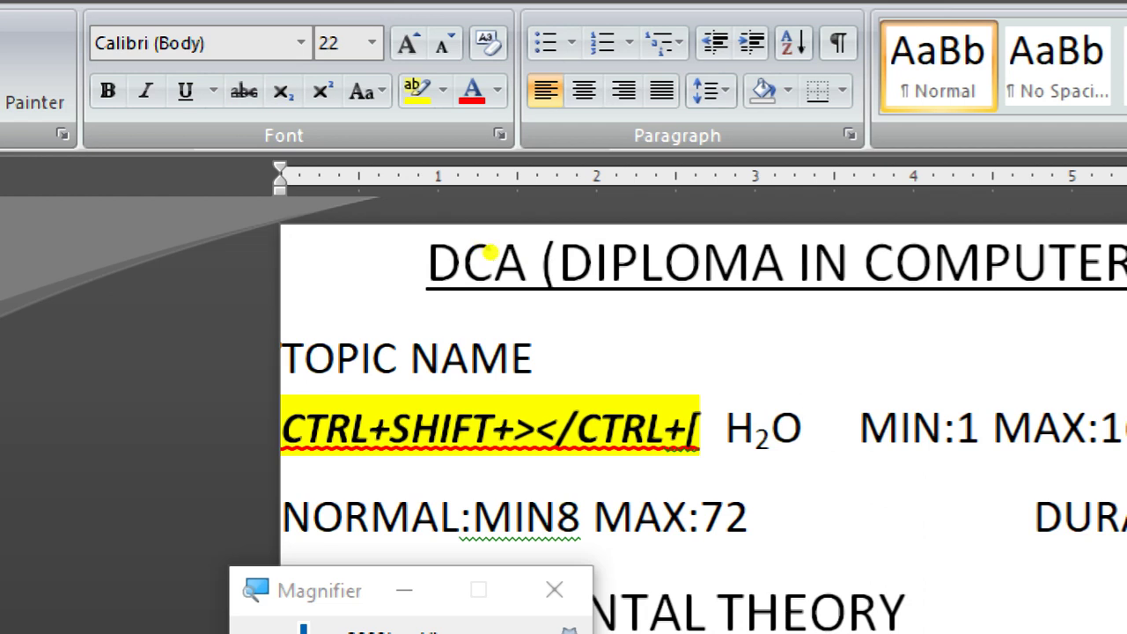
{"action": "type", "text": "N"}
{"action": "key", "text": "BackSpace"}
{"action": "type", "text": "2"}
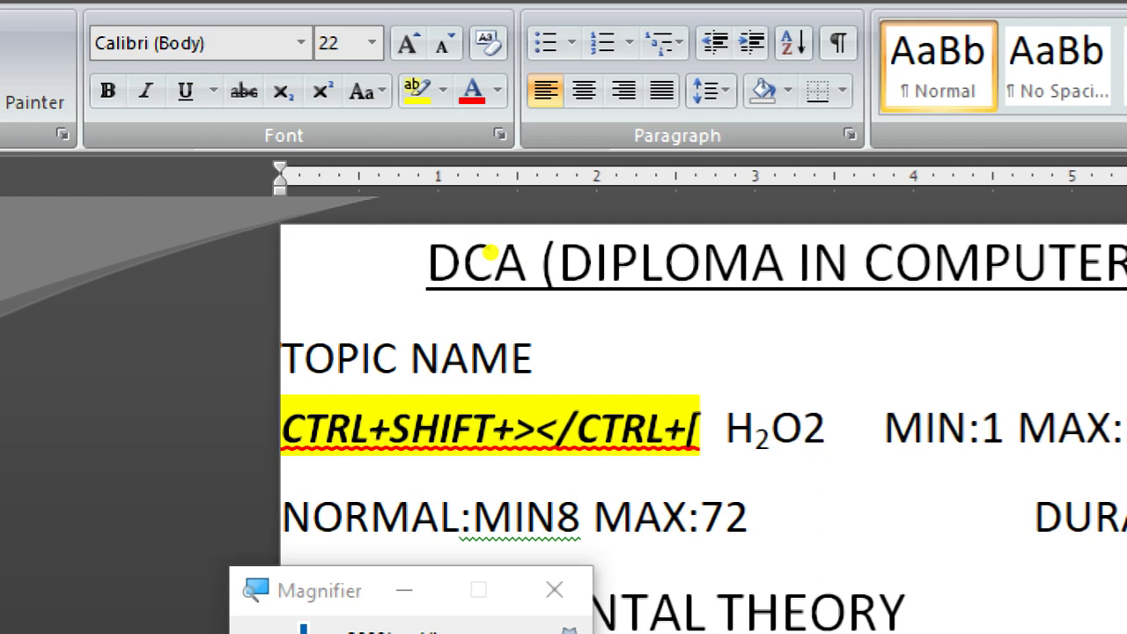
{"action": "key", "text": "shift+Left"}
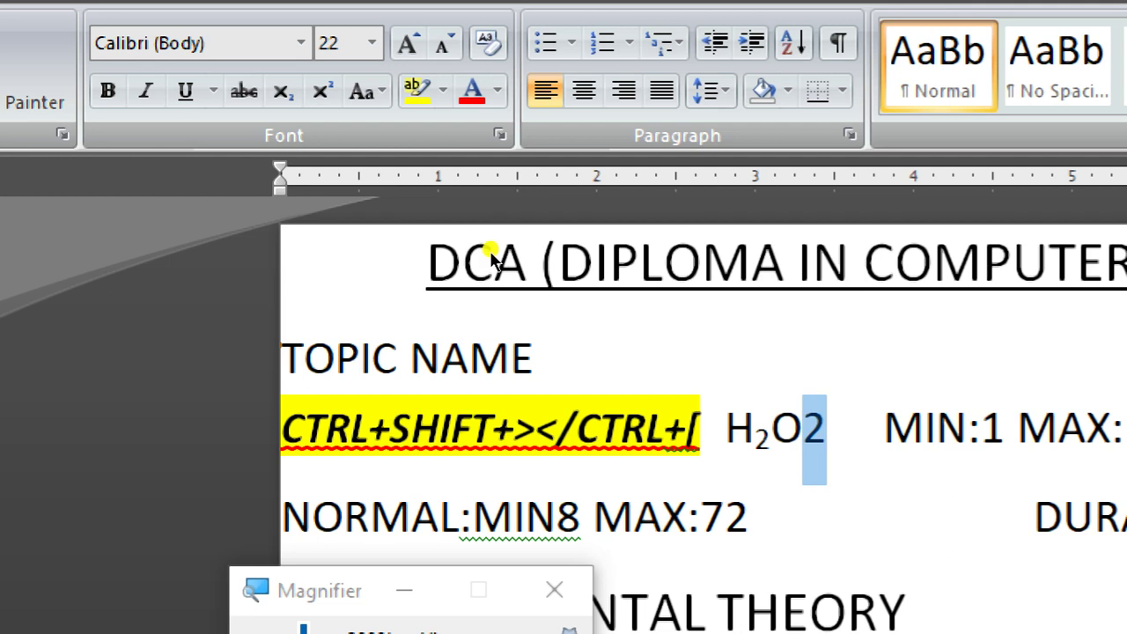
{"action": "key", "text": "ctrl+equal"}
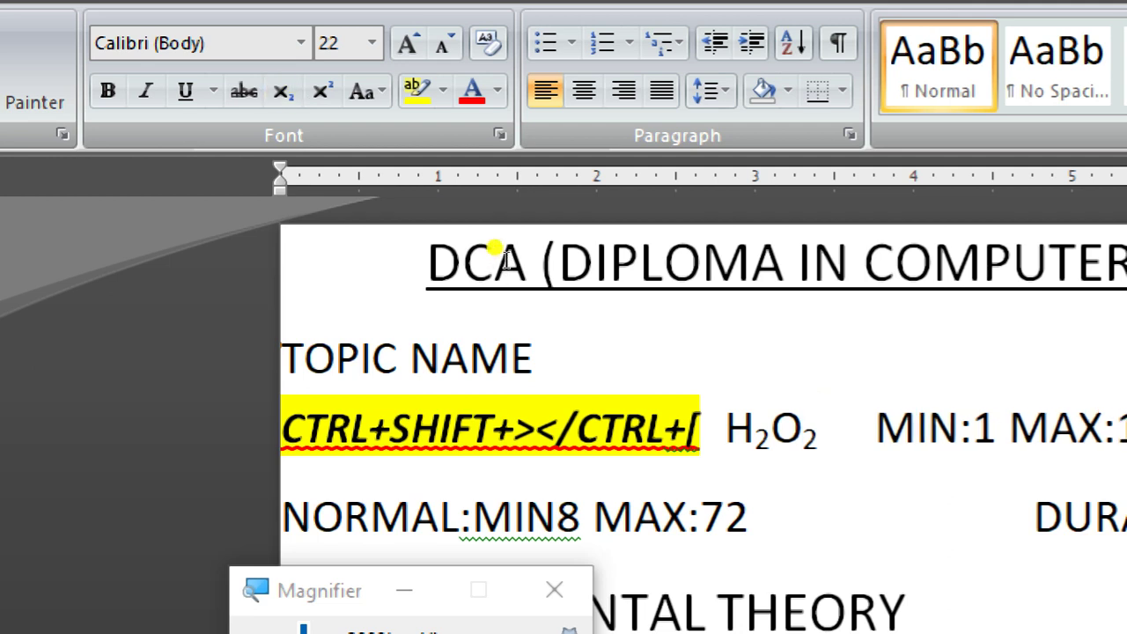
Start a new line after the formula with (a+b)2, make the 2 superscript and return to normal text
{"action": "key", "text": "Return"}
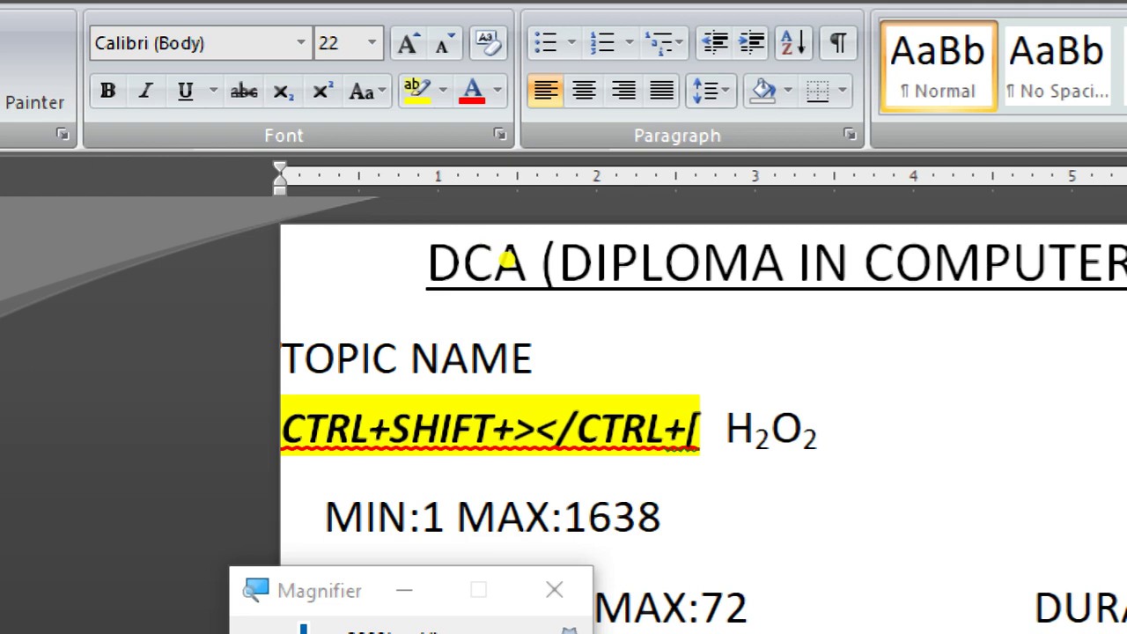
{"action": "type", "text": "(   "}
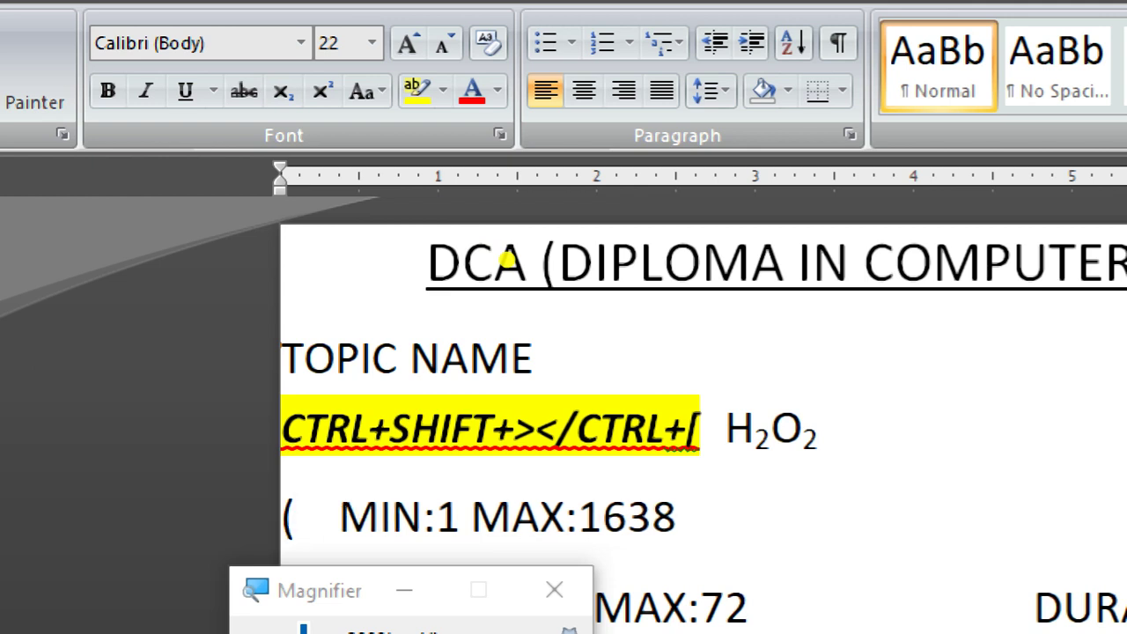
{"action": "type", "text": "a"}
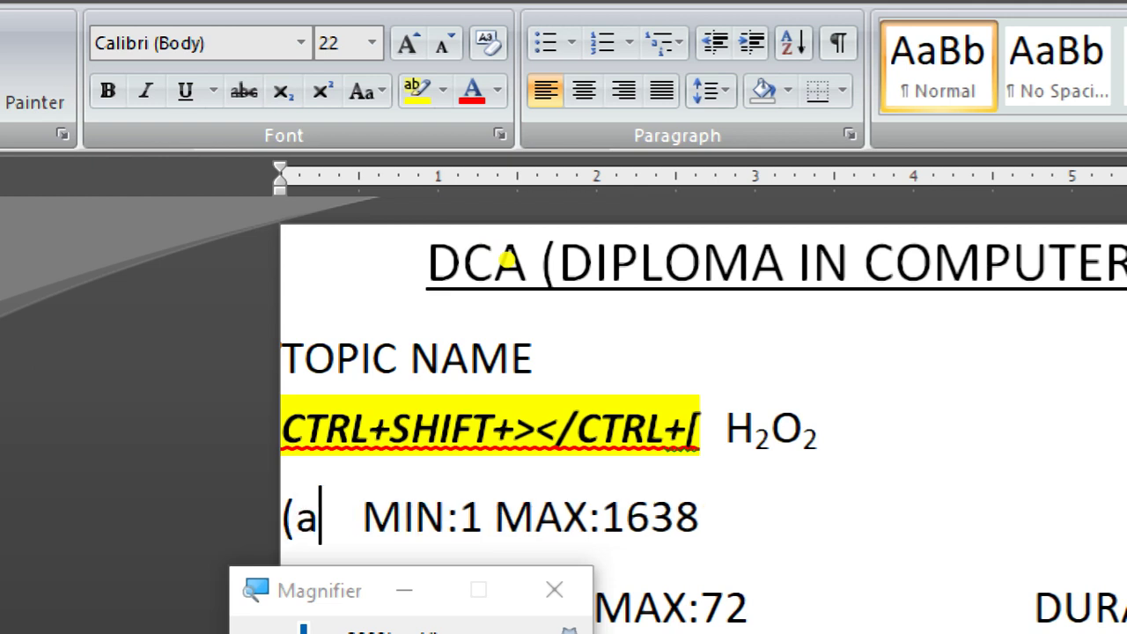
{"action": "type", "text": "+b)"}
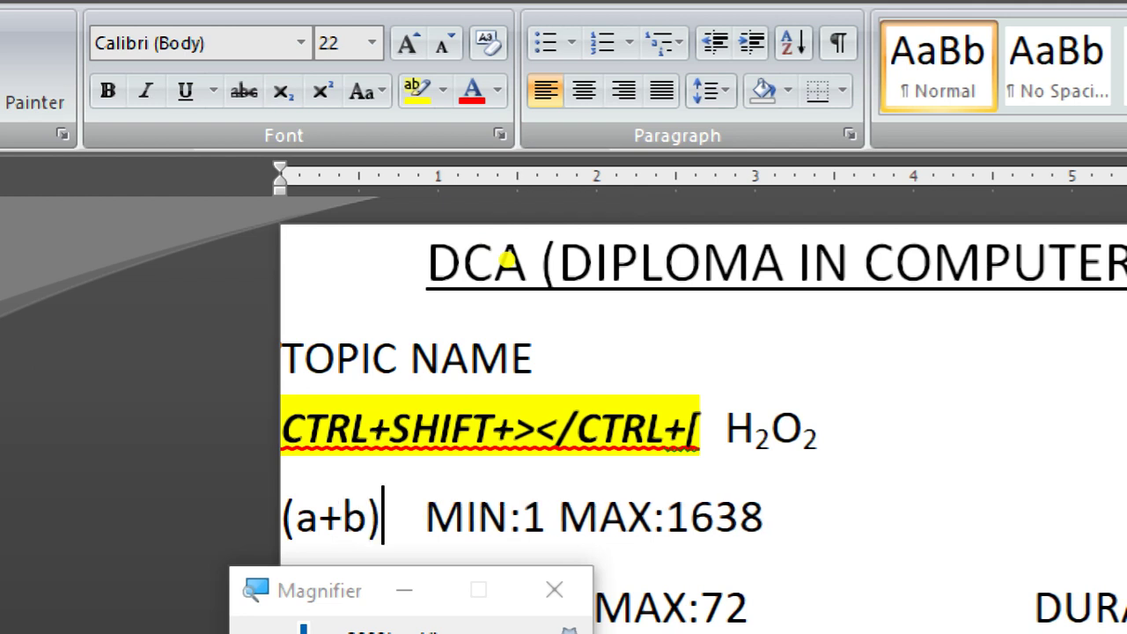
{"action": "type", "text": "2"}
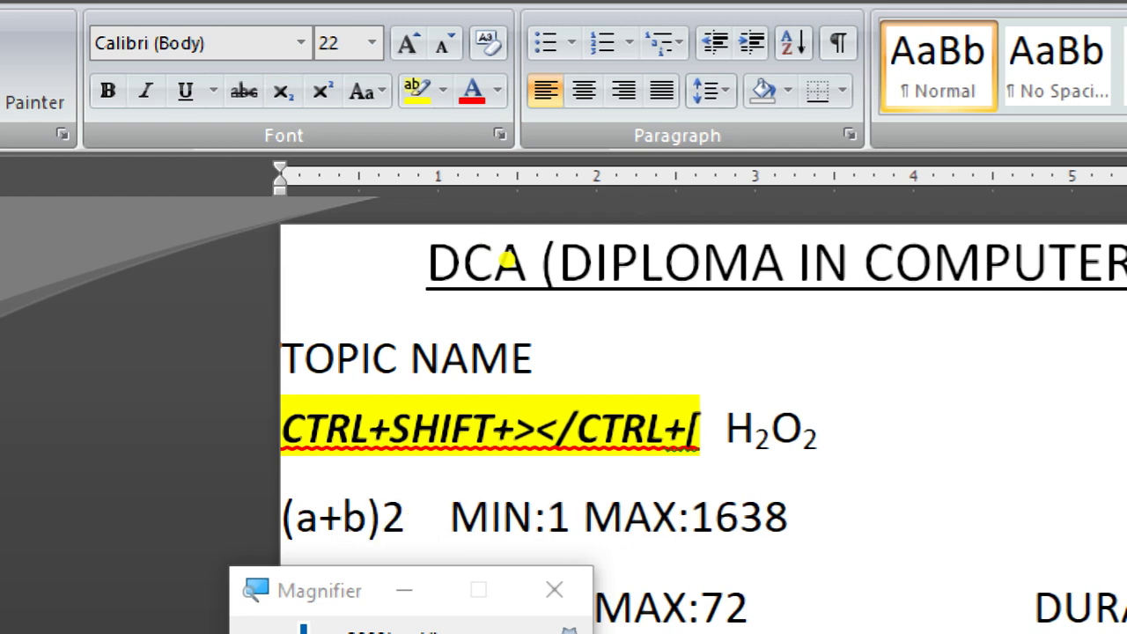
{"action": "key", "text": "shift+Left"}
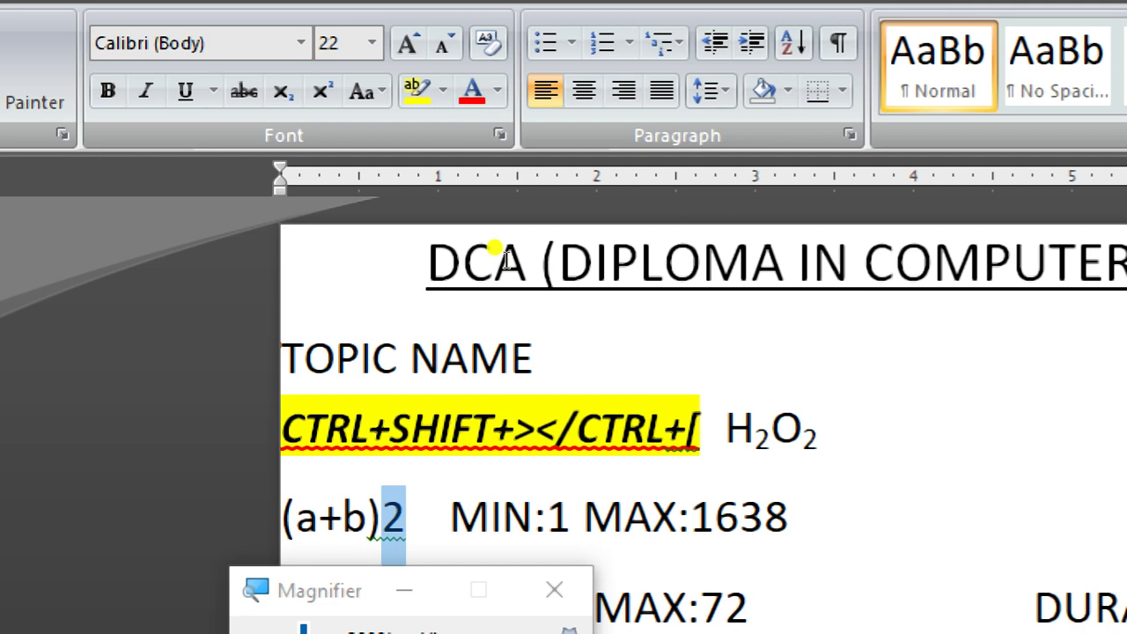
{"action": "key", "text": "ctrl+shift+plus"}
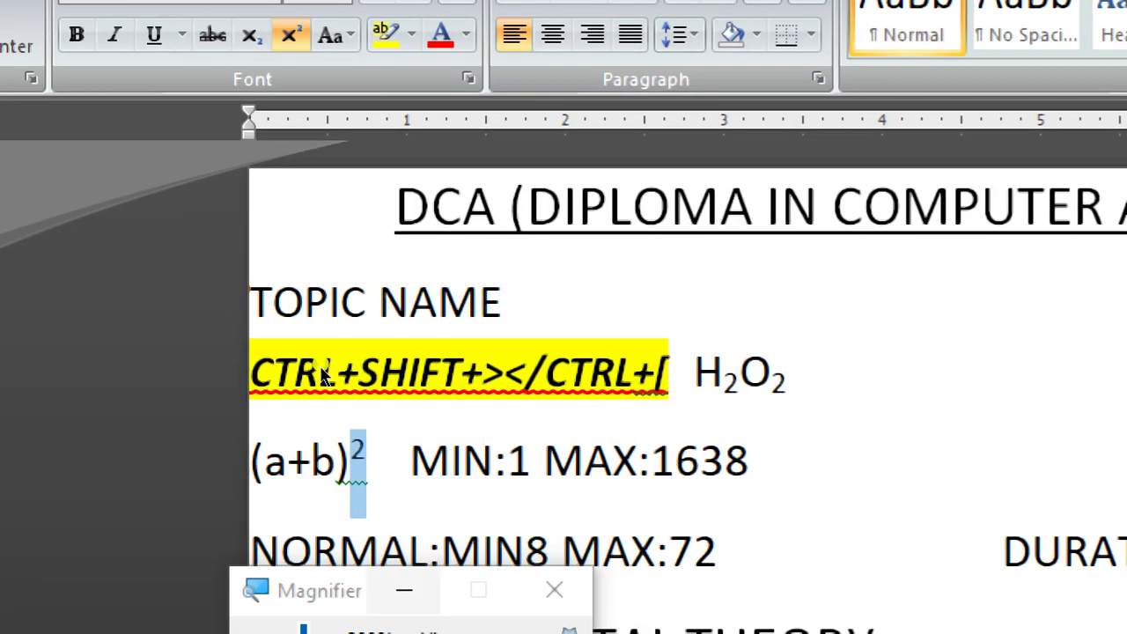
{"action": "key", "text": "Right"}
{"action": "key", "text": "ctrl+shift+plus"}
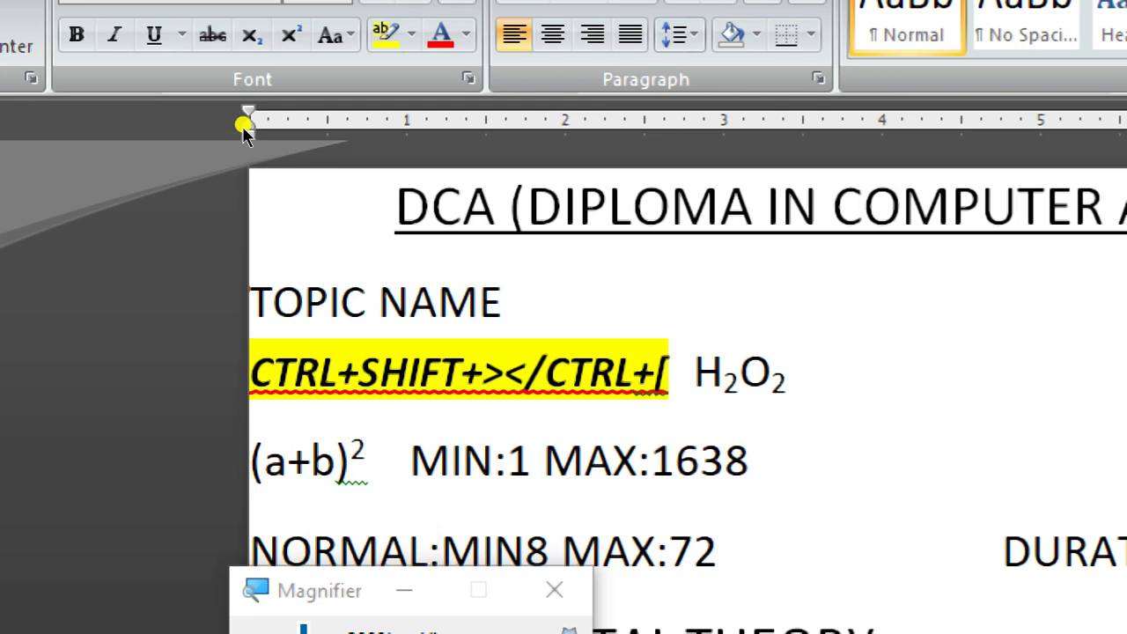
Turn on superscript after the (a+b)2 expression and enter a few lines of random filler letters
{"action": "key", "text": "ctrl+shift+plus"}
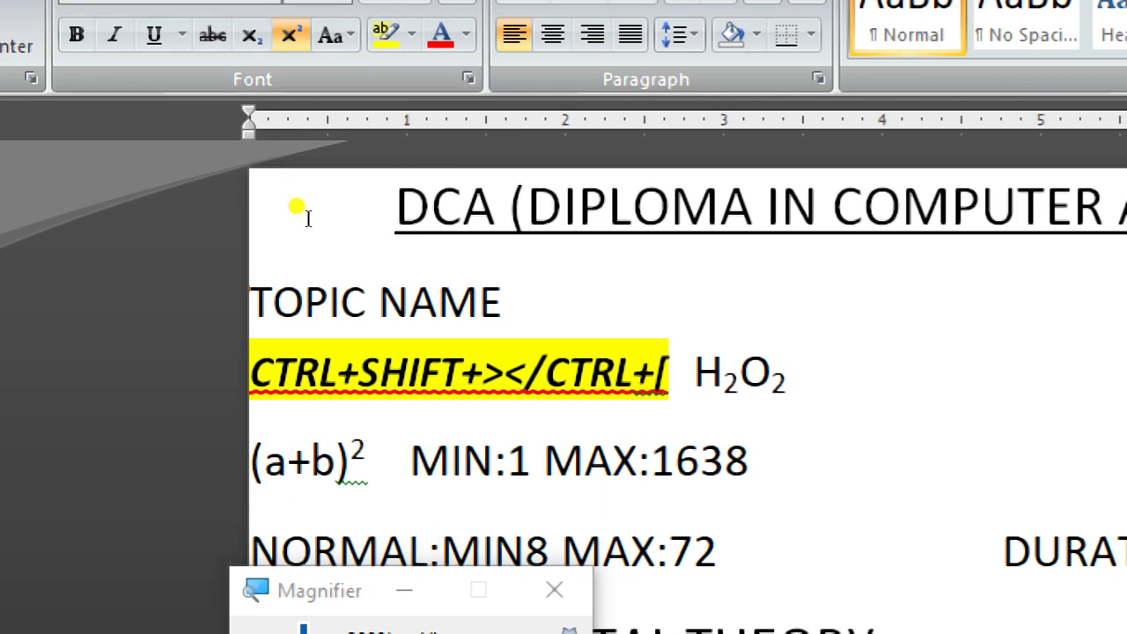
{"action": "type", "text": "dsjkfhlkshdfjshdkfhsdfhsdfhslkjf"}
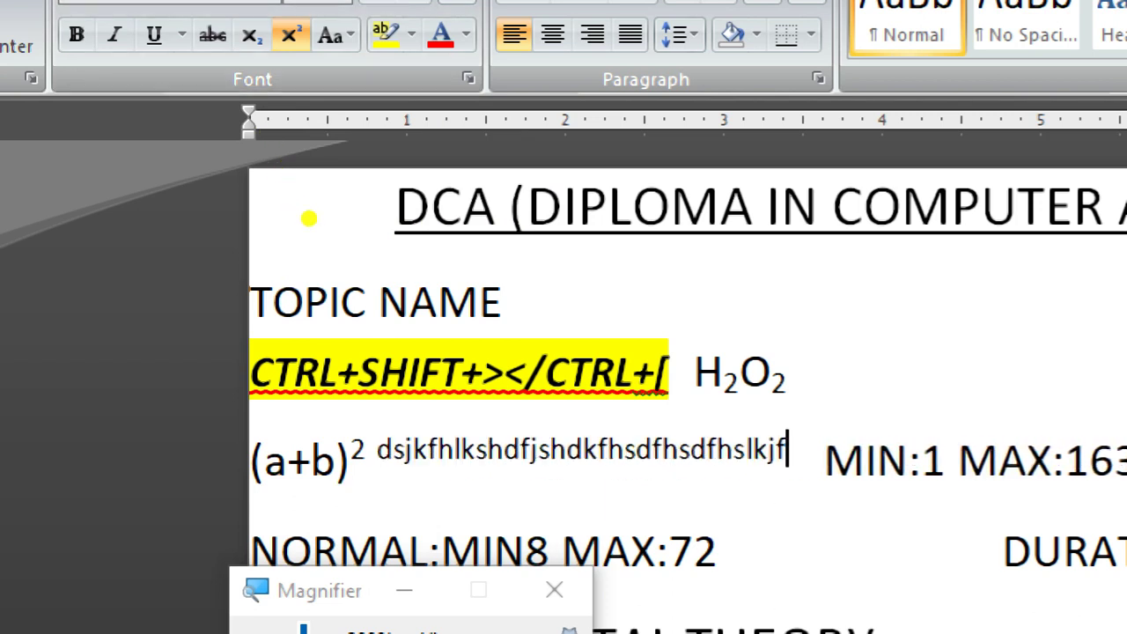
{"action": "key", "text": "Return"}
{"action": "type", "text": "sdklfhkjlshfjlkshdjfsd"}
{"action": "key", "text": "Return"}
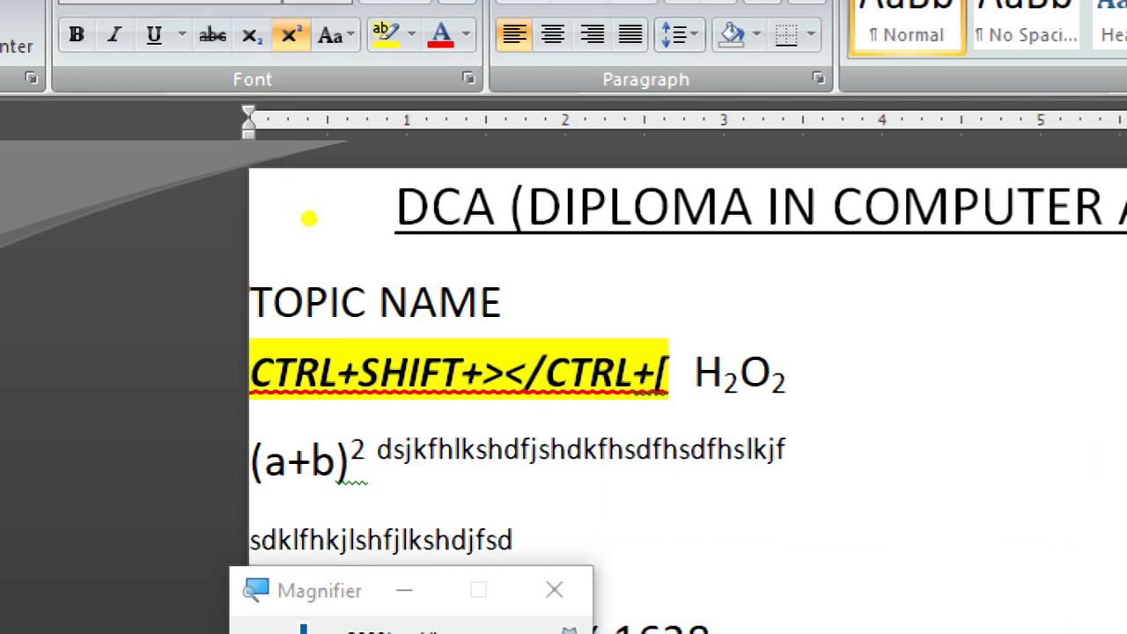
{"action": "key", "text": "Return"}
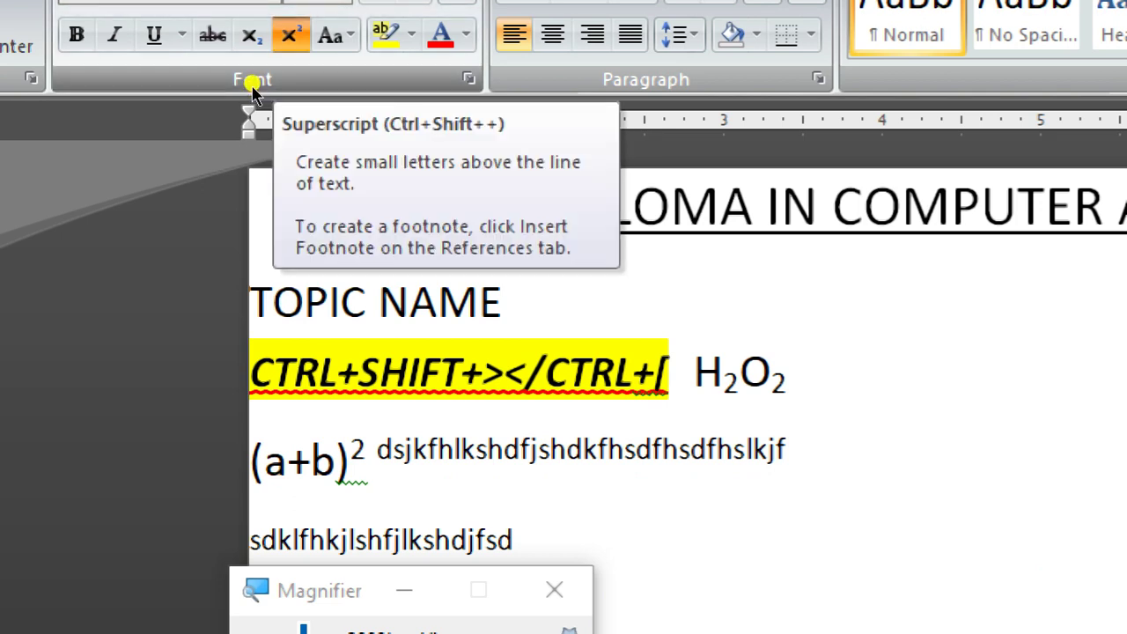
Delete the first run of superscript filler text beside the (a+b)2 expression
{"action": "left_click_drag", "start_coordinate": [292, 297], "coordinate": [562, 321]}
{"action": "key", "text": "Delete"}
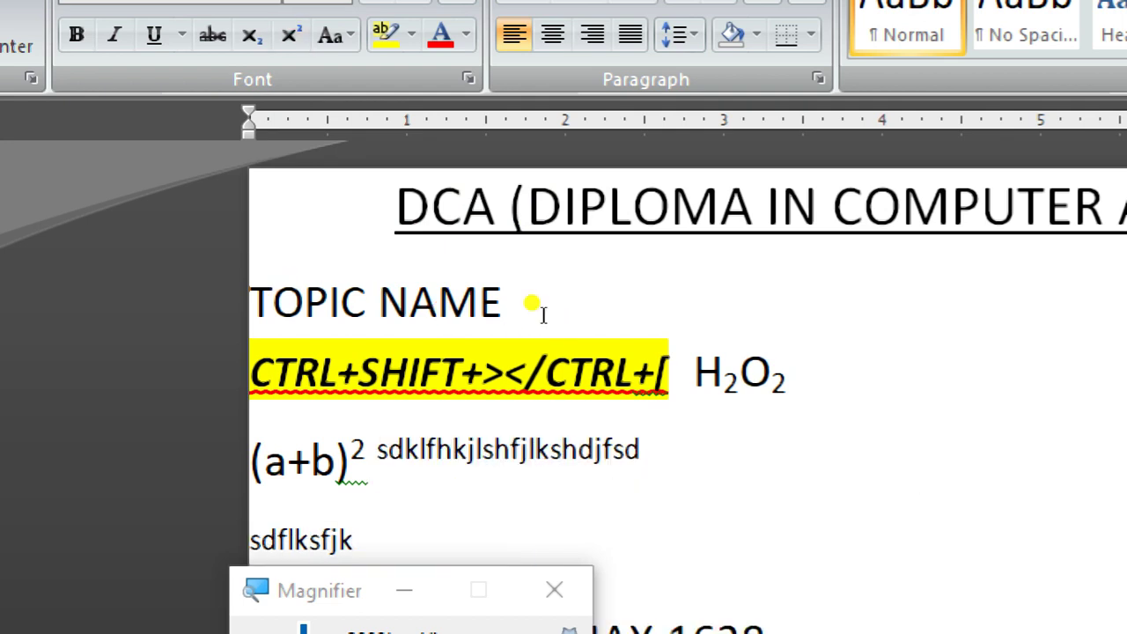
Delete the remaining superscript filler text after the (a+b)2 expression
{"action": "key", "text": "Right"}
{"action": "left_click_drag", "start_coordinate": [297, 297], "coordinate": [465, 314]}
{"action": "key", "text": "Delete"}
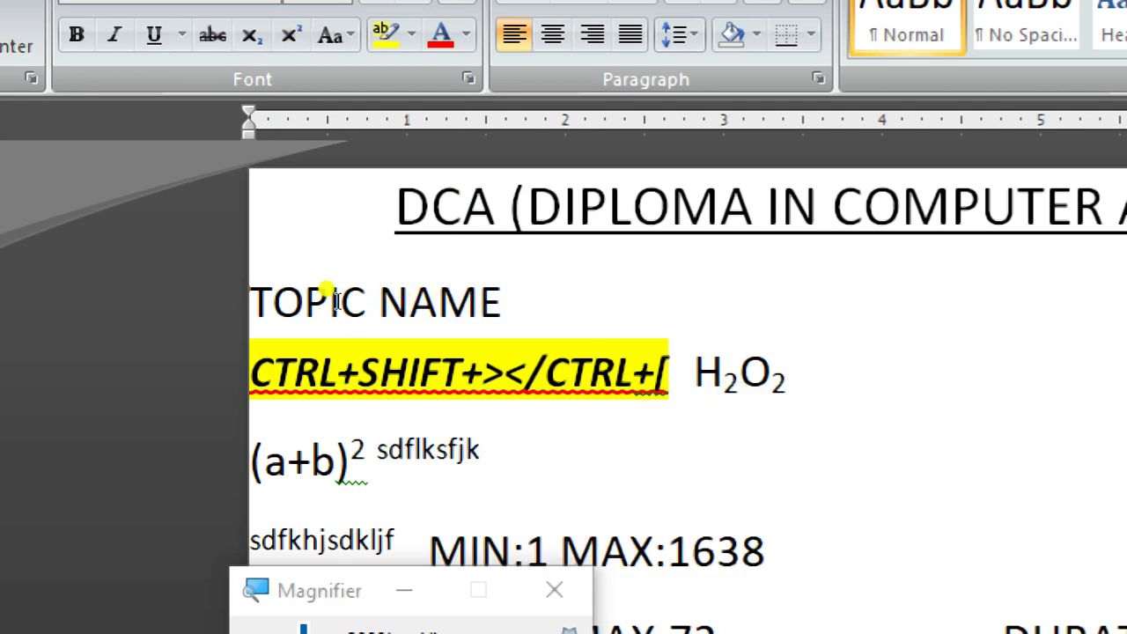
{"action": "key", "text": "Delete"}
{"action": "key", "text": "Delete"}
{"action": "key", "text": "Delete"}
{"action": "key", "text": "Delete"}
{"action": "key", "text": "Delete"}
{"action": "key", "text": "Delete"}
{"action": "key", "text": "Delete"}
{"action": "key", "text": "Delete"}
{"action": "key", "text": "Delete"}
{"action": "key", "text": "Delete"}
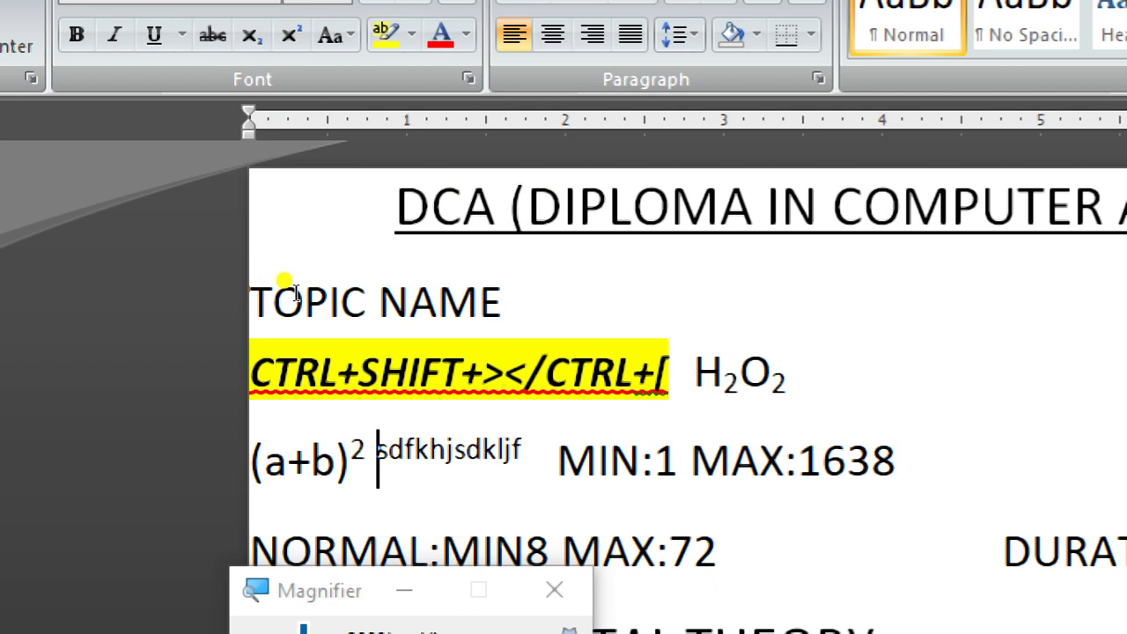
{"action": "key", "text": "Delete"}
{"action": "key", "text": "Delete"}
{"action": "key", "text": "Delete"}
{"action": "key", "text": "Delete"}
{"action": "key", "text": "Delete"}
{"action": "key", "text": "Delete"}
{"action": "key", "text": "Delete"}
{"action": "key", "text": "Delete"}
{"action": "key", "text": "Delete"}
{"action": "key", "text": "Delete"}
{"action": "key", "text": "Delete"}
{"action": "key", "text": "Delete"}
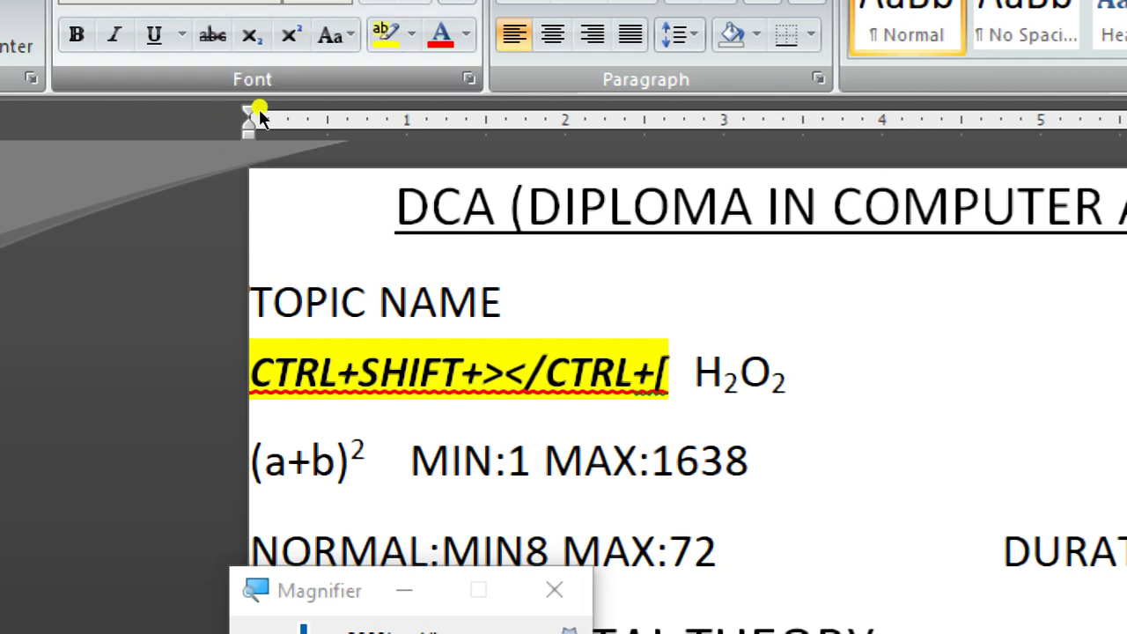
Continue the (a+b)2 line with =a2+, making the 2 superscript and the plus sign normal text
{"action": "type", "text": "="}
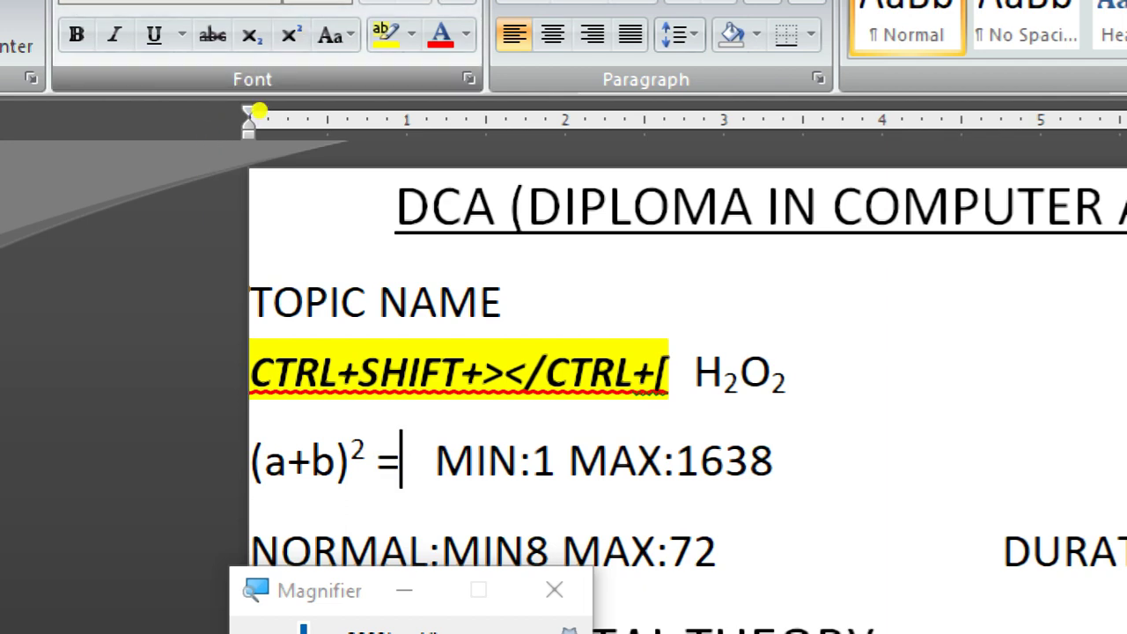
{"action": "type", "text": "a"}
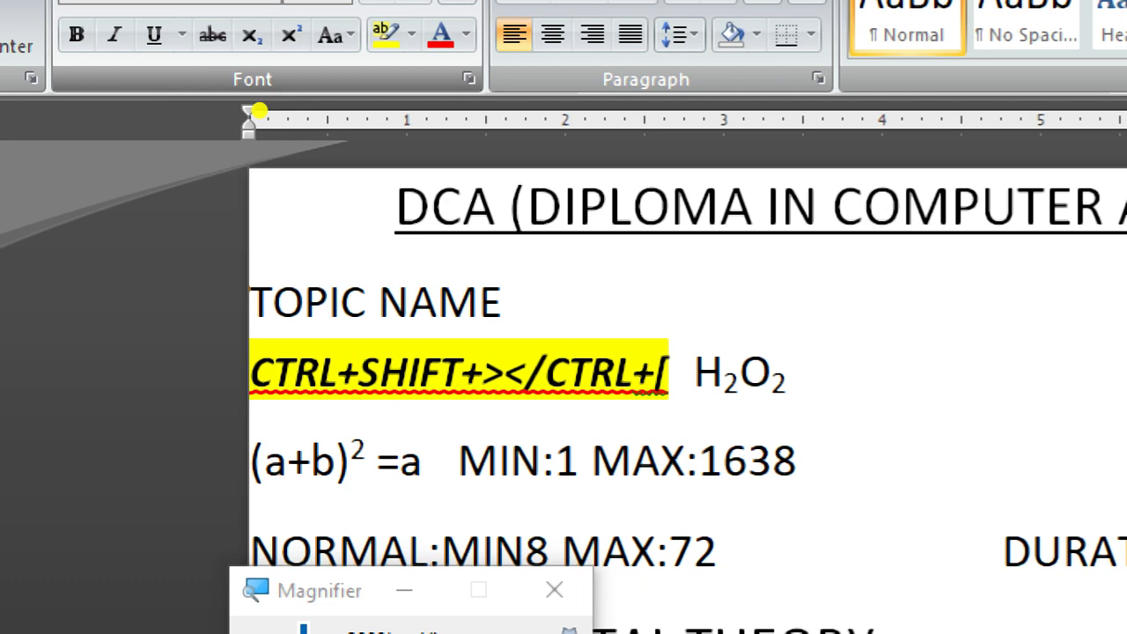
{"action": "key", "text": "ctrl+shift+plus"}
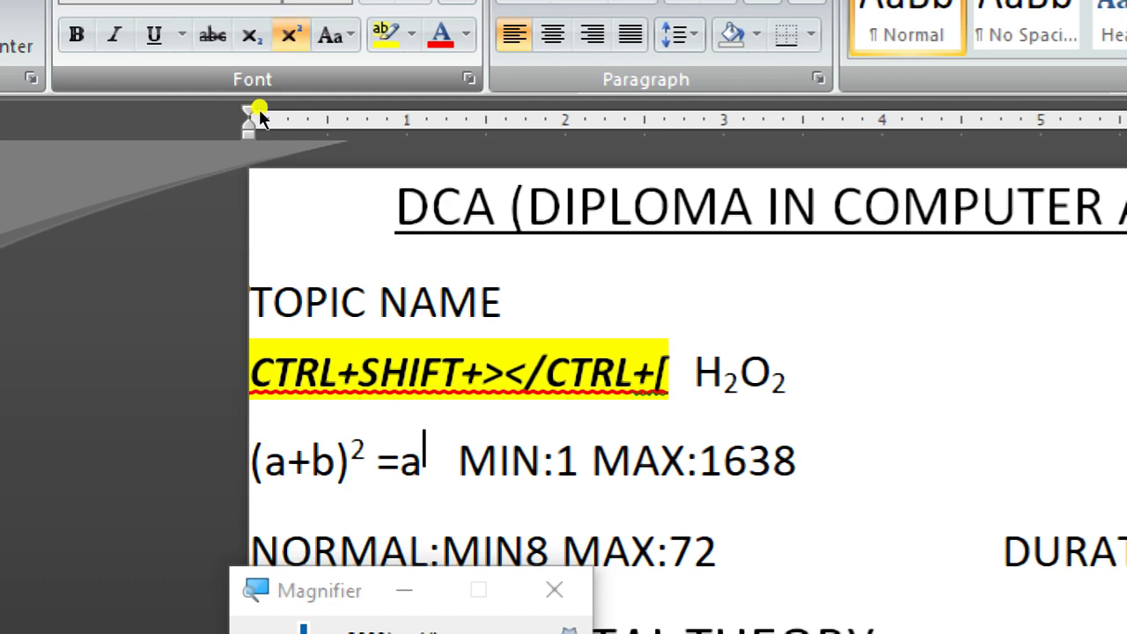
{"action": "type", "text": "2"}
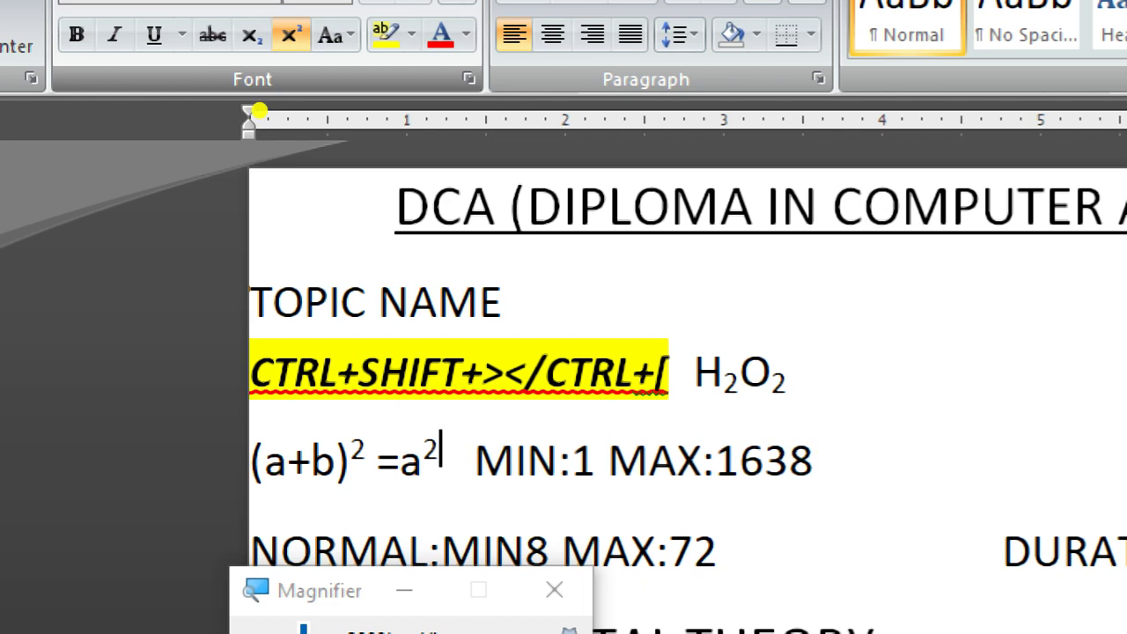
{"action": "type", "text": "+"}
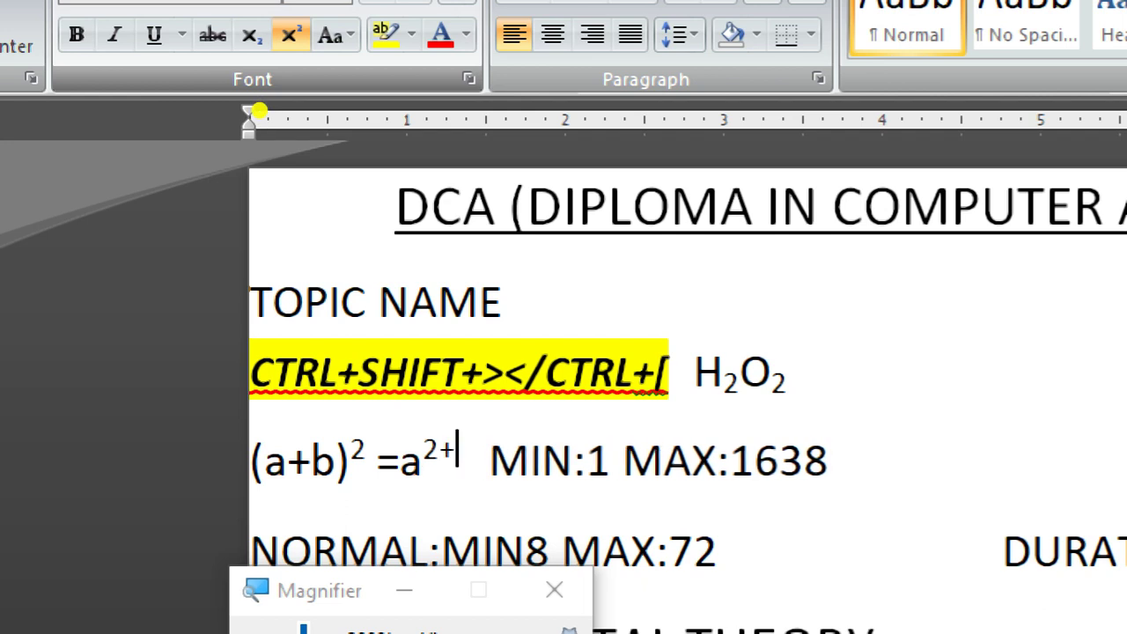
{"action": "key", "text": "BackSpace"}
{"action": "key", "text": "ctrl+shift+equal"}
{"action": "type", "text": "+"}
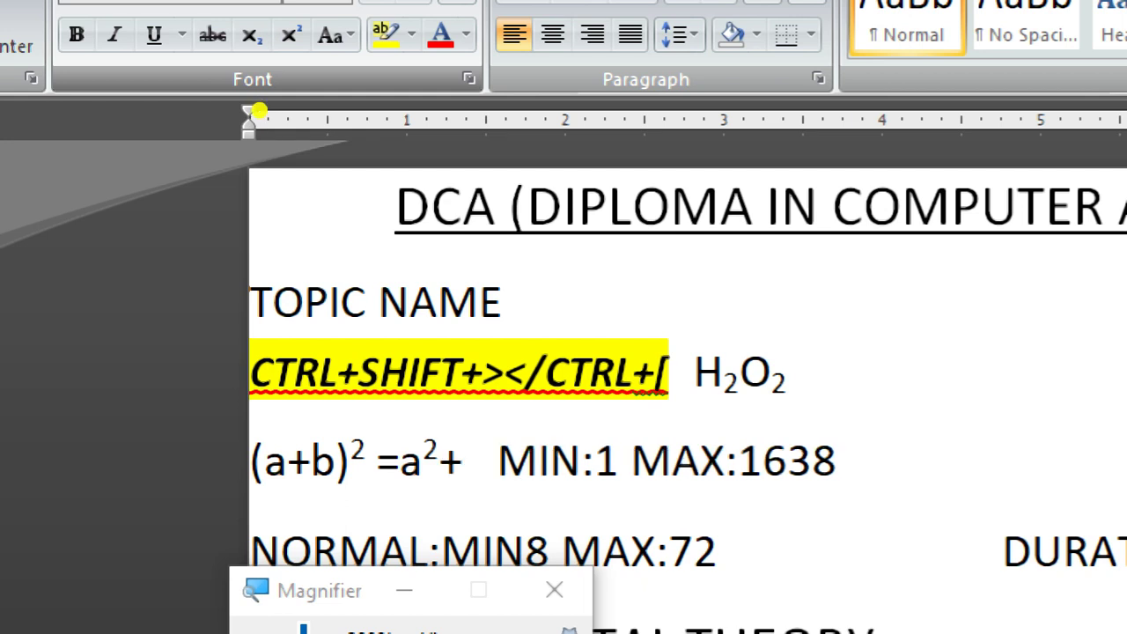
Extend the expression with b2, the 2 as superscript, followed by +2aab in normal text
{"action": "type", "text": "b"}
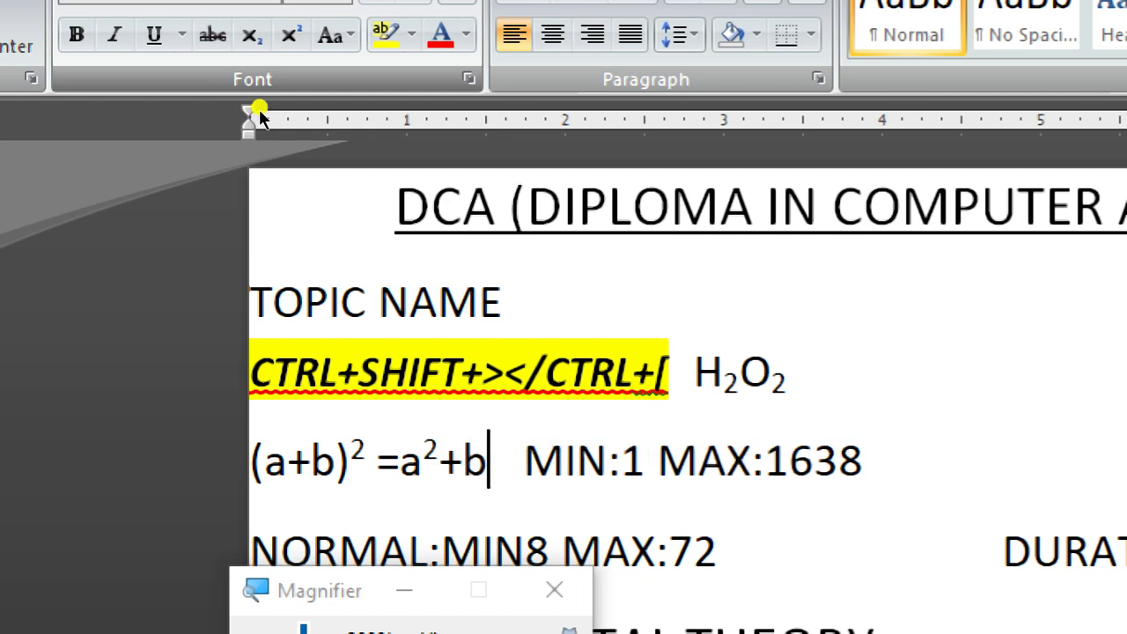
{"action": "key", "text": "ctrl+shift+equal"}
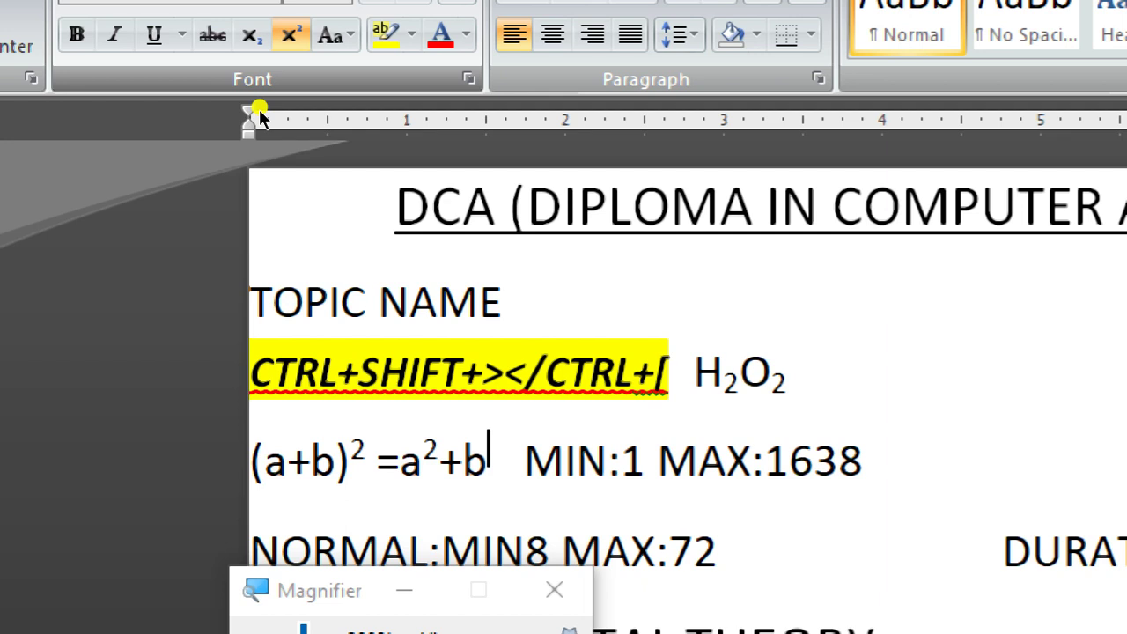
{"action": "type", "text": "2"}
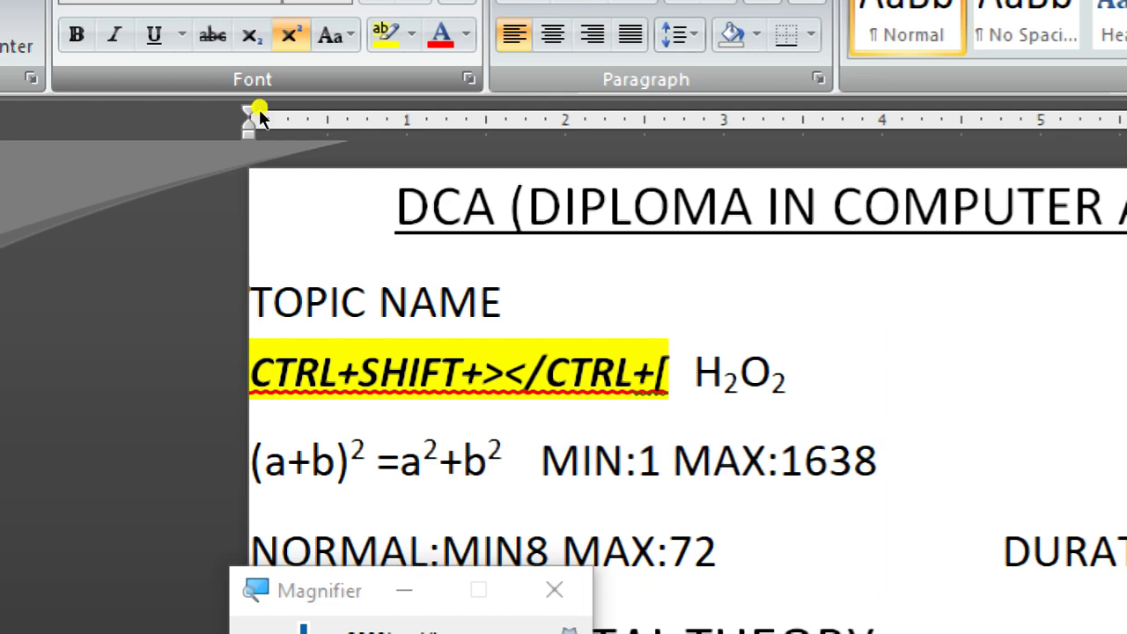
{"action": "key", "text": "ctrl+shift+equal"}
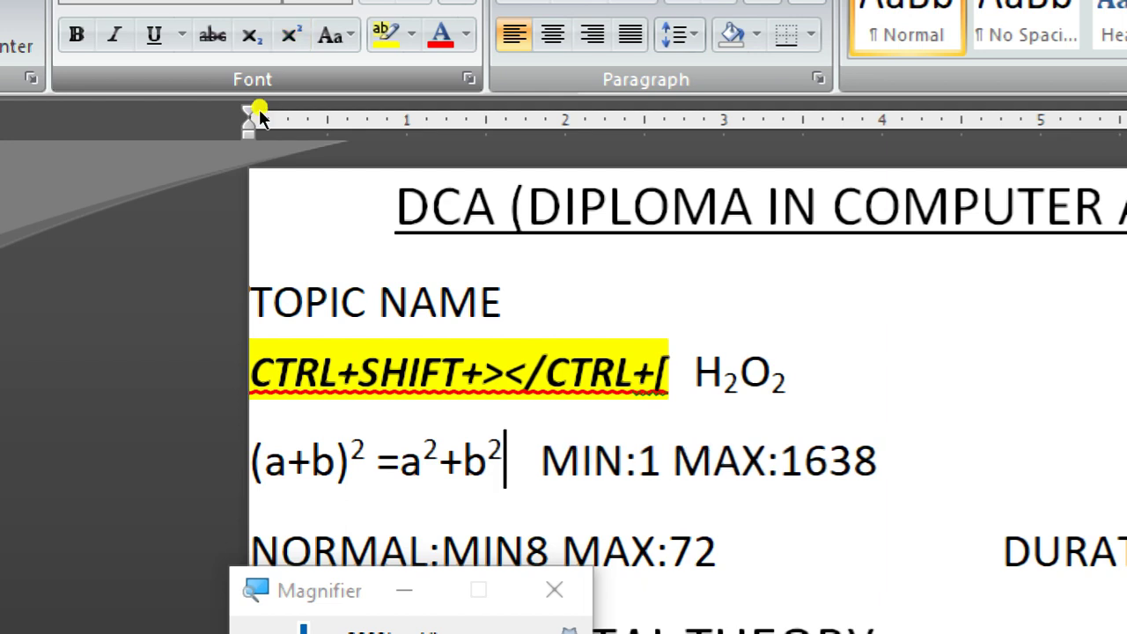
{"action": "type", "text": "+"}
{"action": "type", "text": "2aqb"}
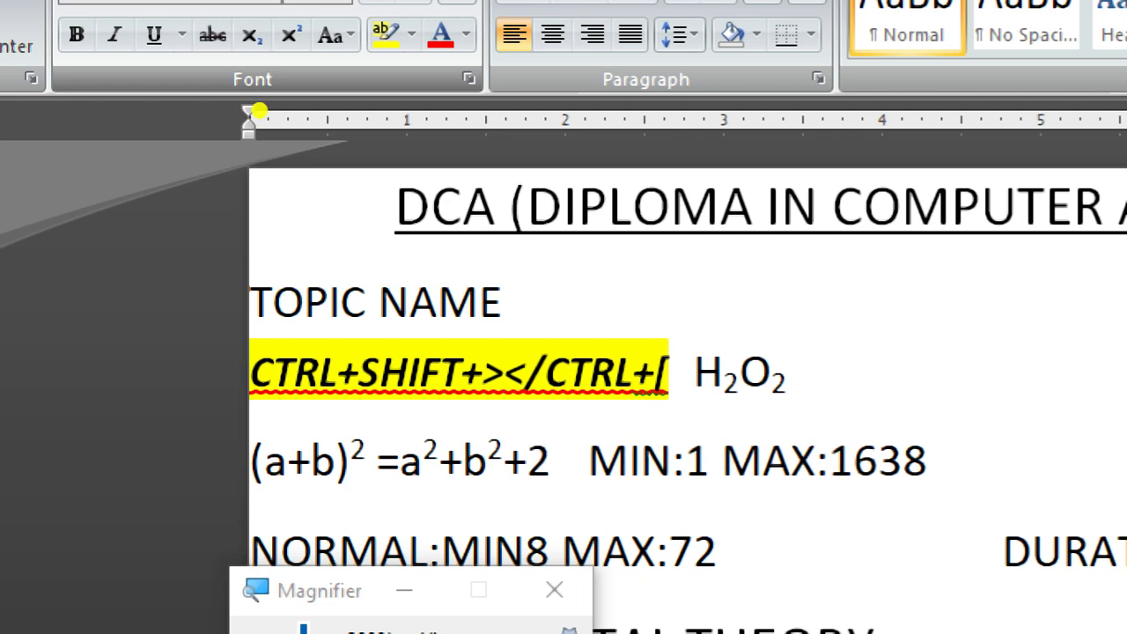
{"action": "key", "text": "BackSpace"}
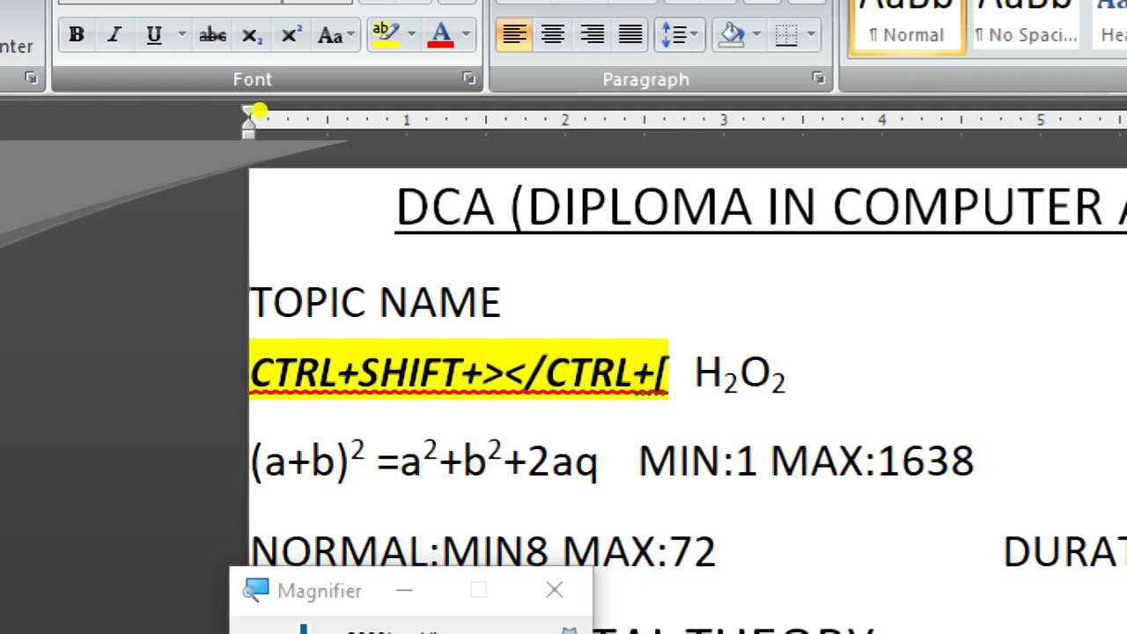
{"action": "key", "text": "BackSpace"}
{"action": "type", "text": "ab"}
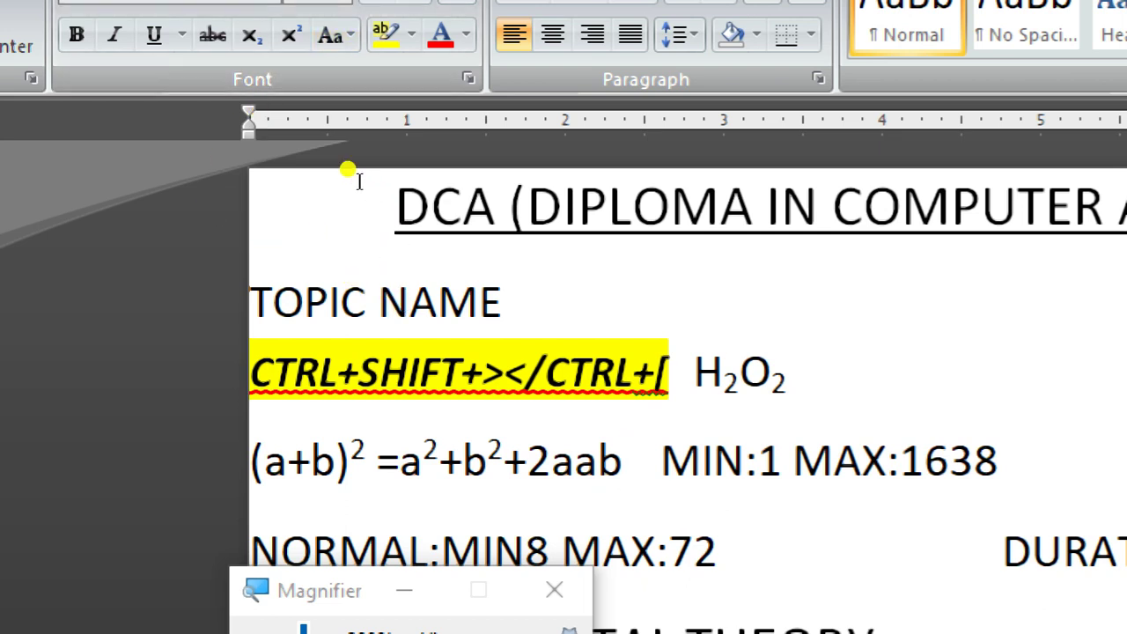
Add the word product after H2O2 and attach tm to it as superscript
{"action": "key", "text": "Up"}
{"action": "key", "text": "Up"}
{"action": "key", "text": "Up"}
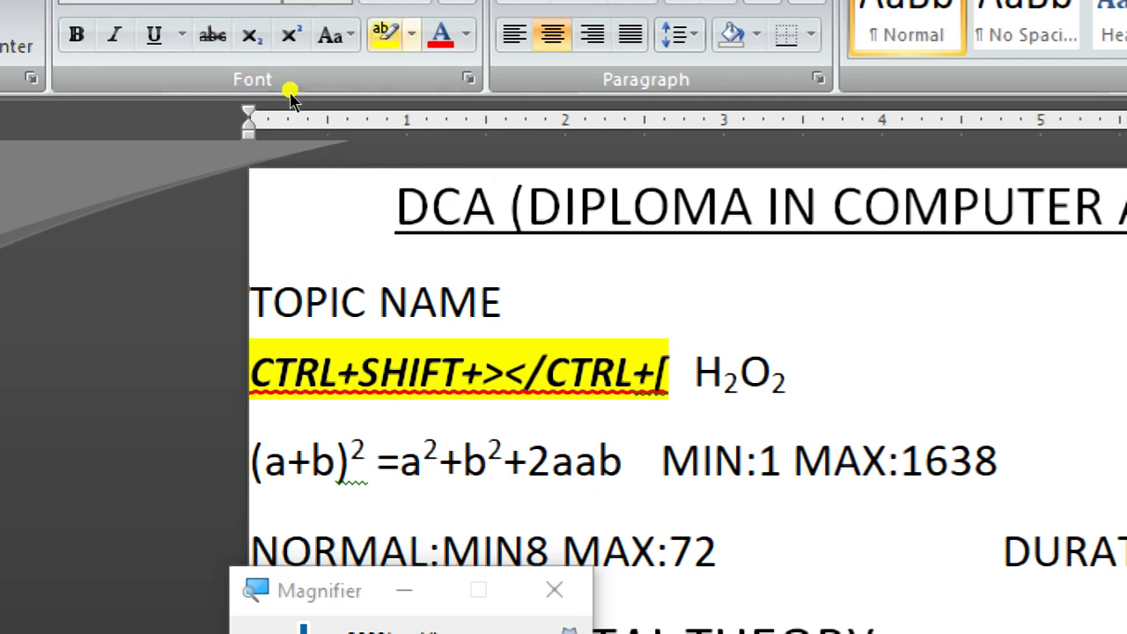
{"action": "key", "text": "Down"}
{"action": "key", "text": "Down"}
{"action": "key", "text": "End"}
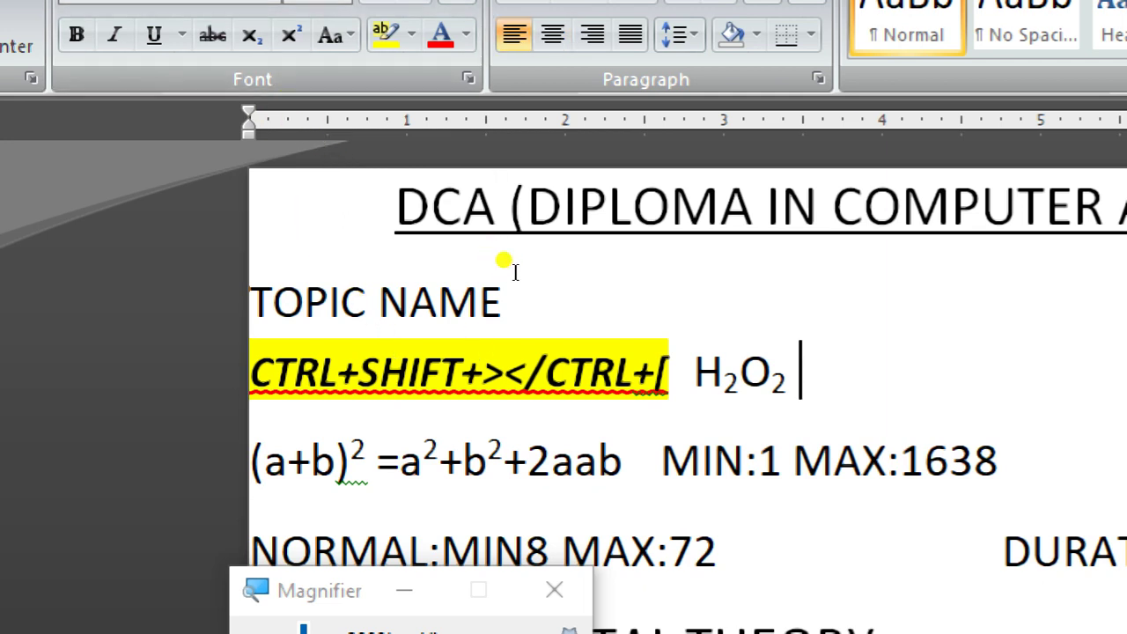
{"action": "type", "text": "product"}
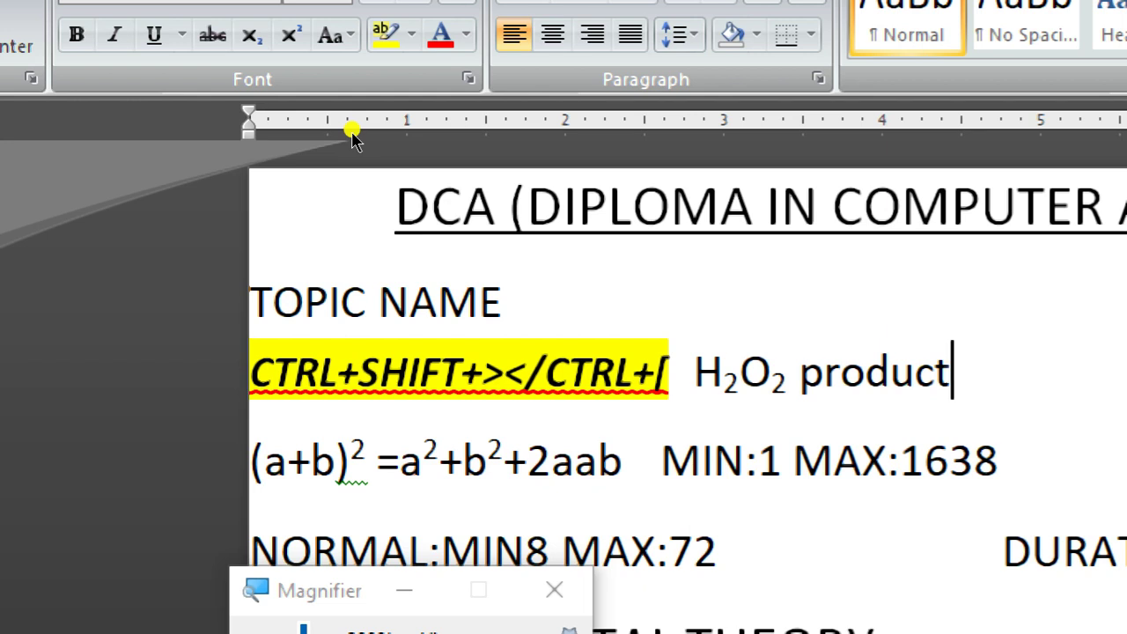
{"action": "key", "text": "ctrl+shift+plus"}
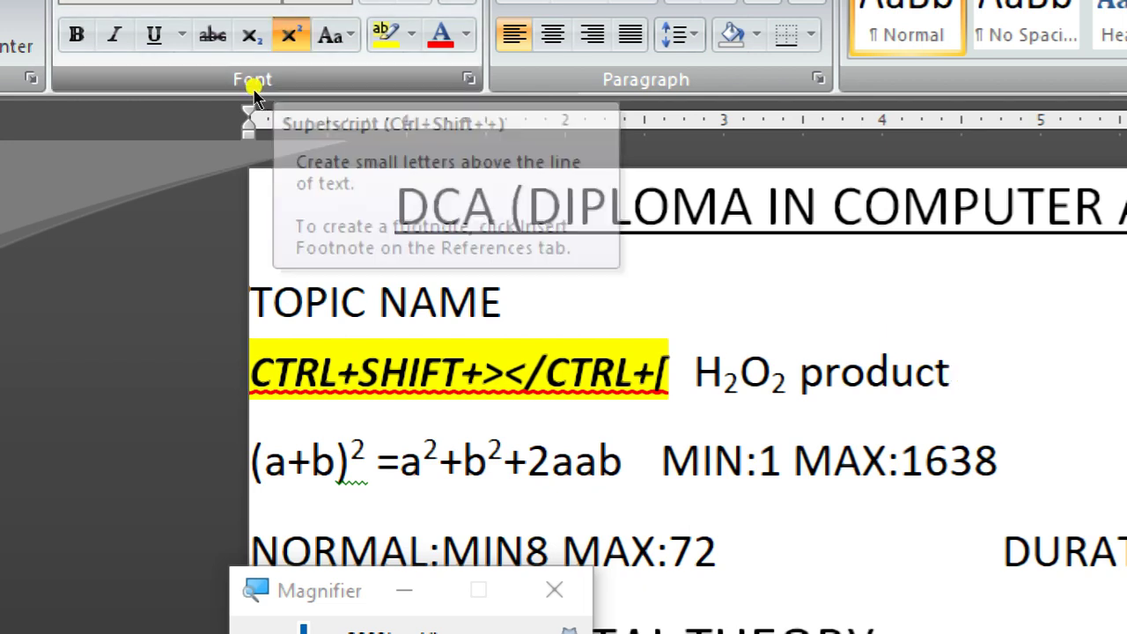
{"action": "type", "text": "tm"}
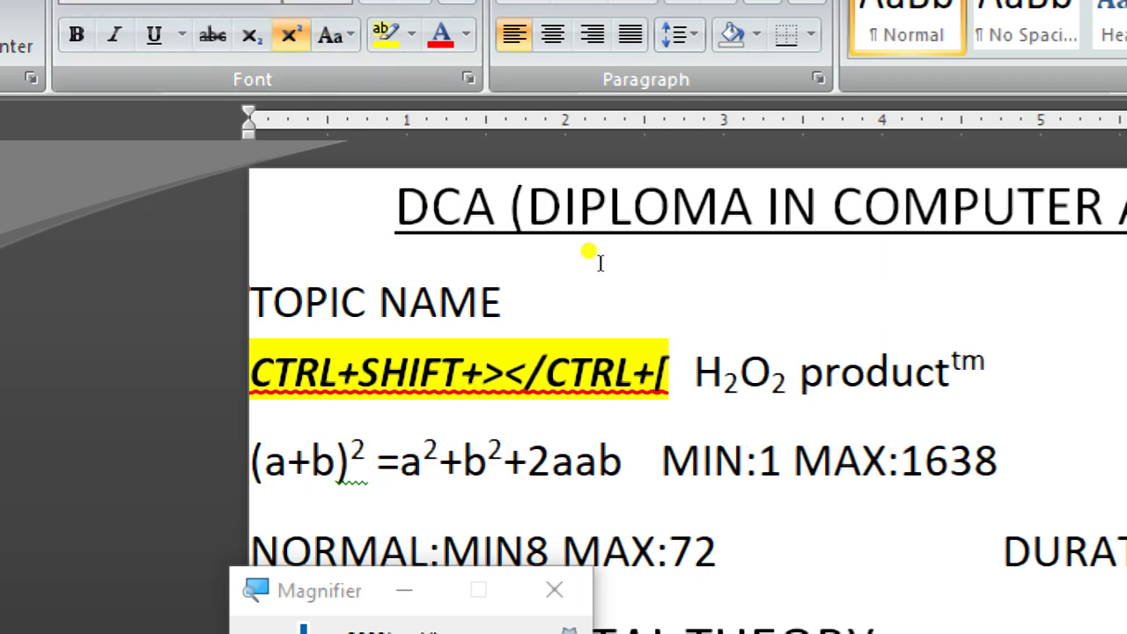
Start a new line below the formula, turn superscript off and enter (r) to produce the ® symbol
{"action": "key", "text": "Return"}
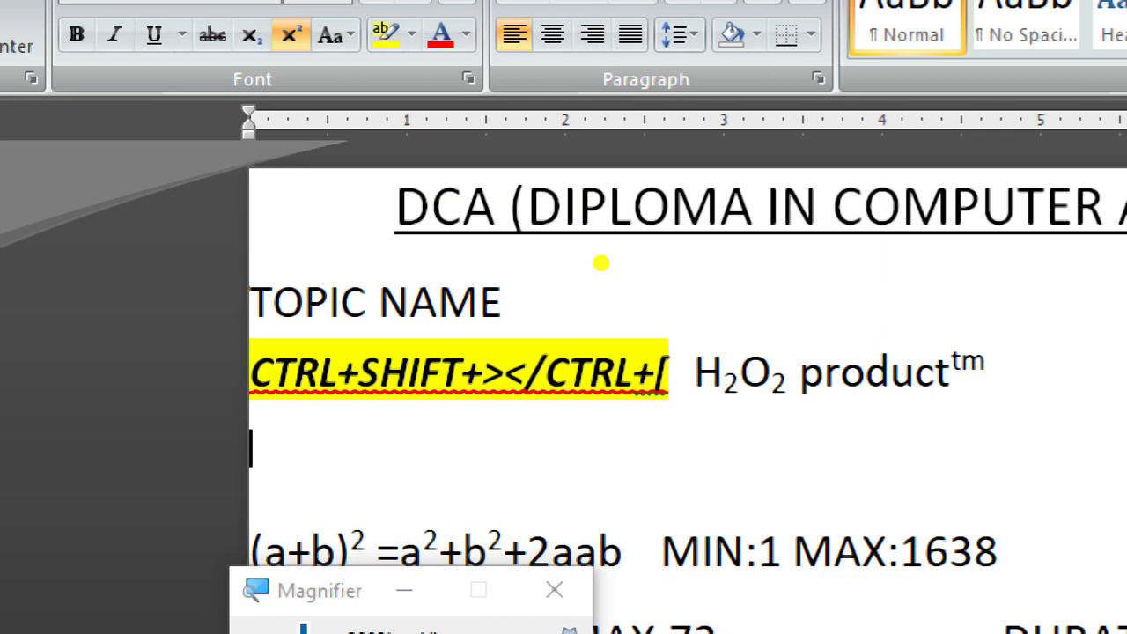
{"action": "key", "text": "ctrl+shift+plus"}
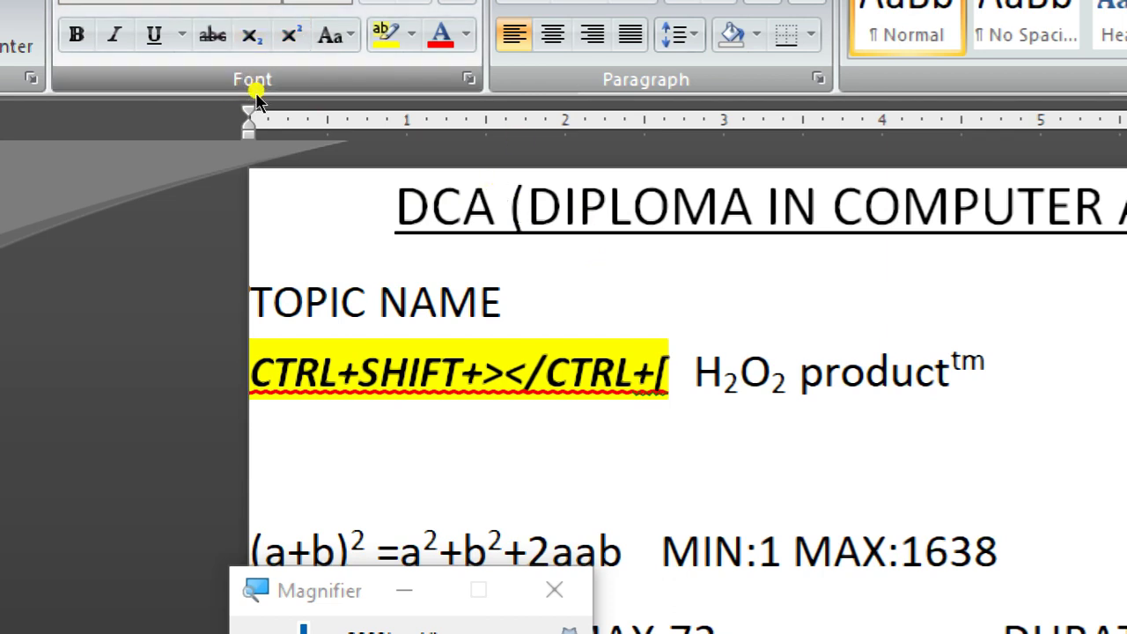
{"action": "type", "text": "("}
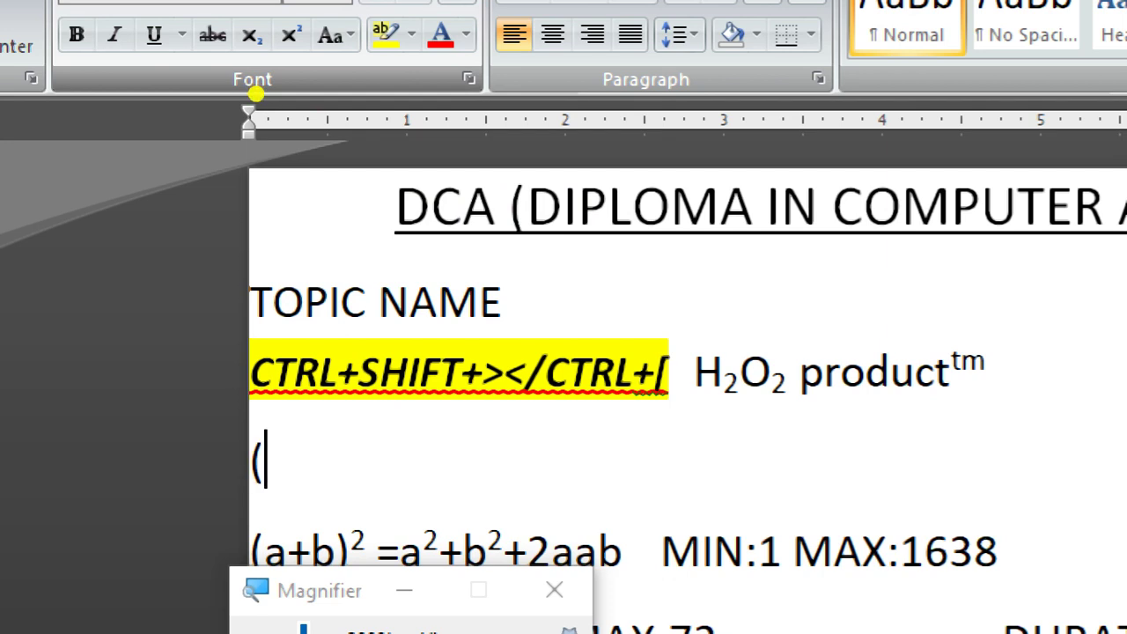
{"action": "type", "text": "r)"}
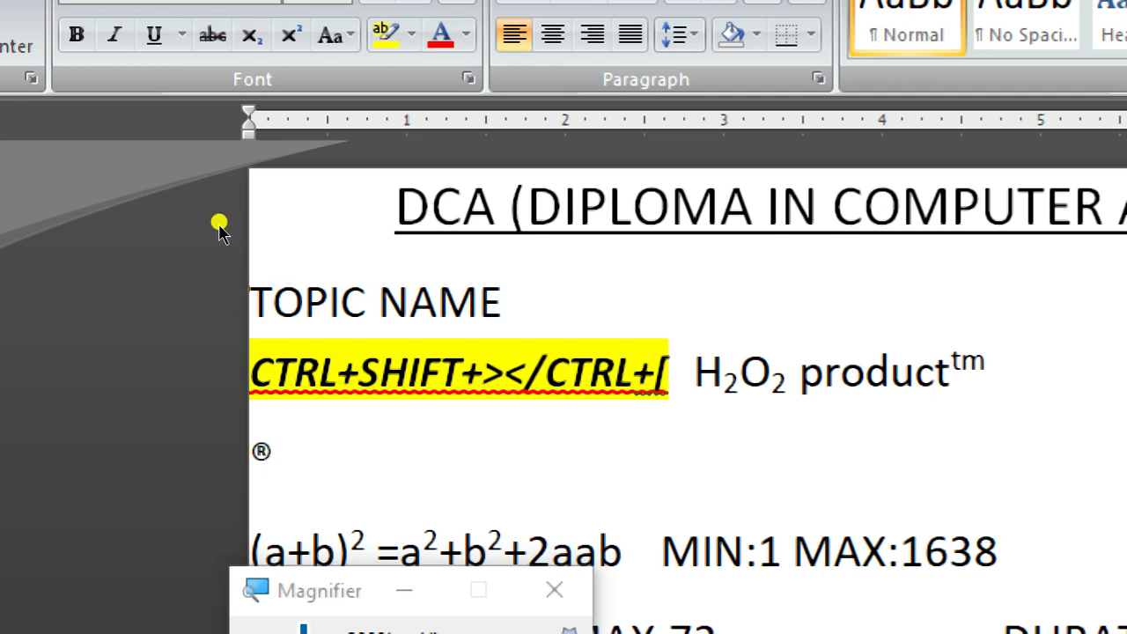
{"action": "key", "text": "ctrl+equal"}
{"action": "key", "text": "ctrl+shift+equal"}
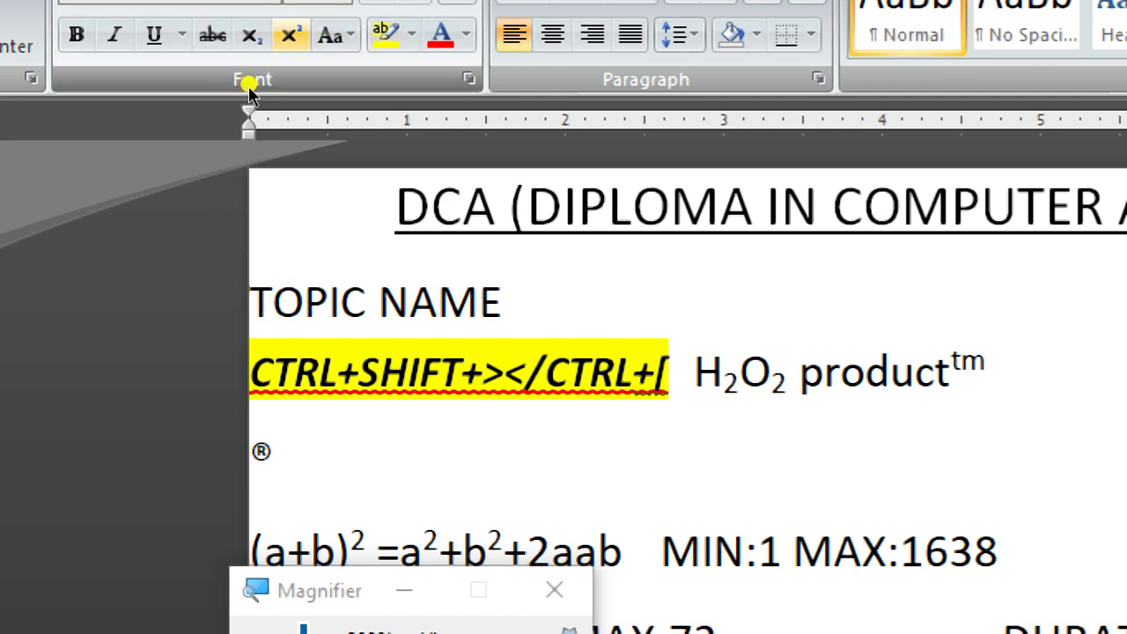
{"action": "key", "text": "ctrl+shift+equal"}
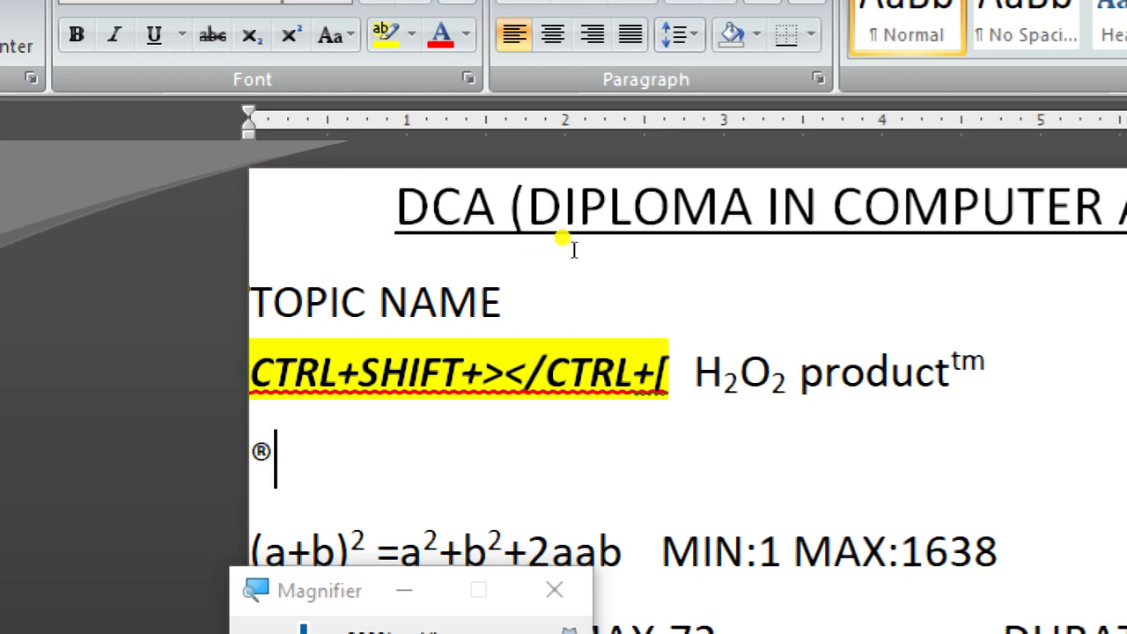
Start a new line and enter 1st followed by a space to superscript the ordinal suffix automatically
{"action": "key", "text": "Return"}
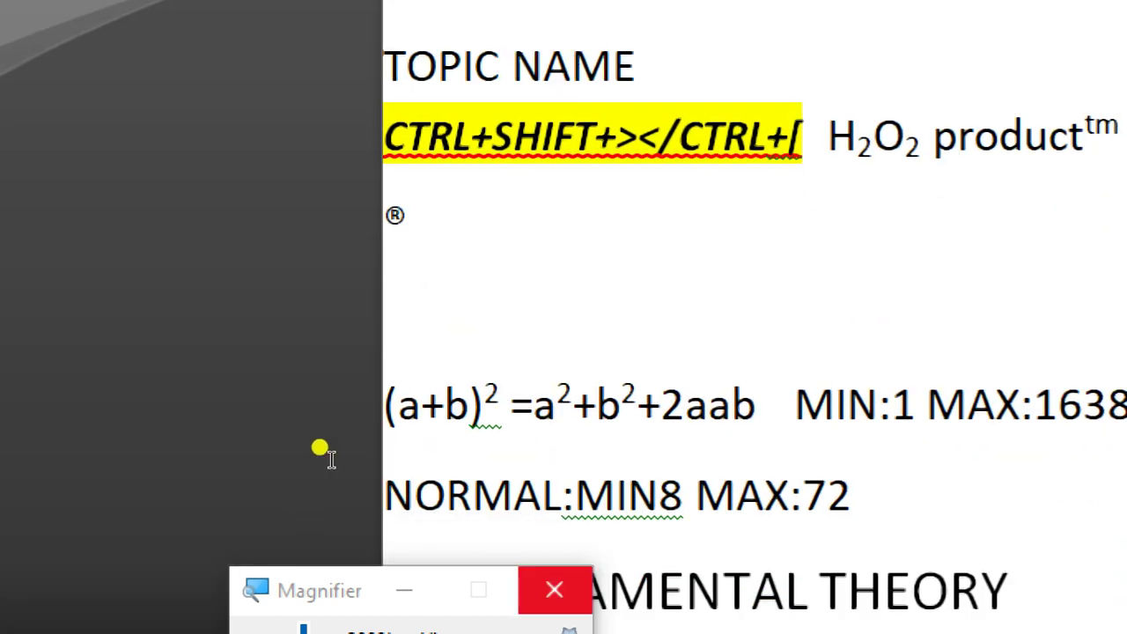
{"action": "type", "text": "1st"}
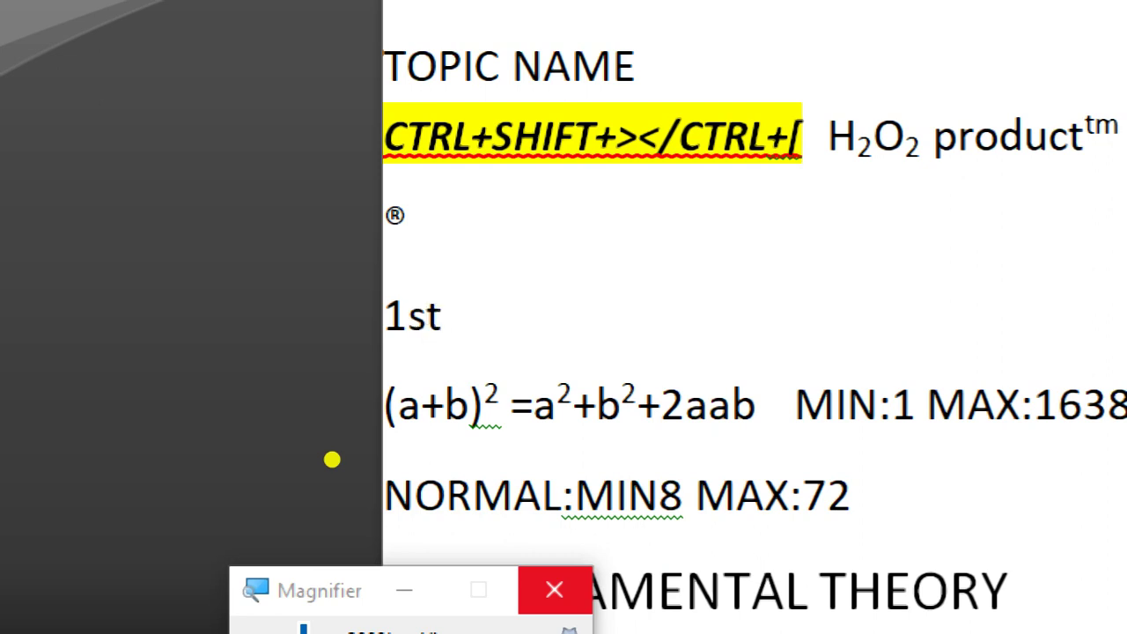
{"action": "type", "text": " n"}
{"action": "key", "text": "BackSpace"}
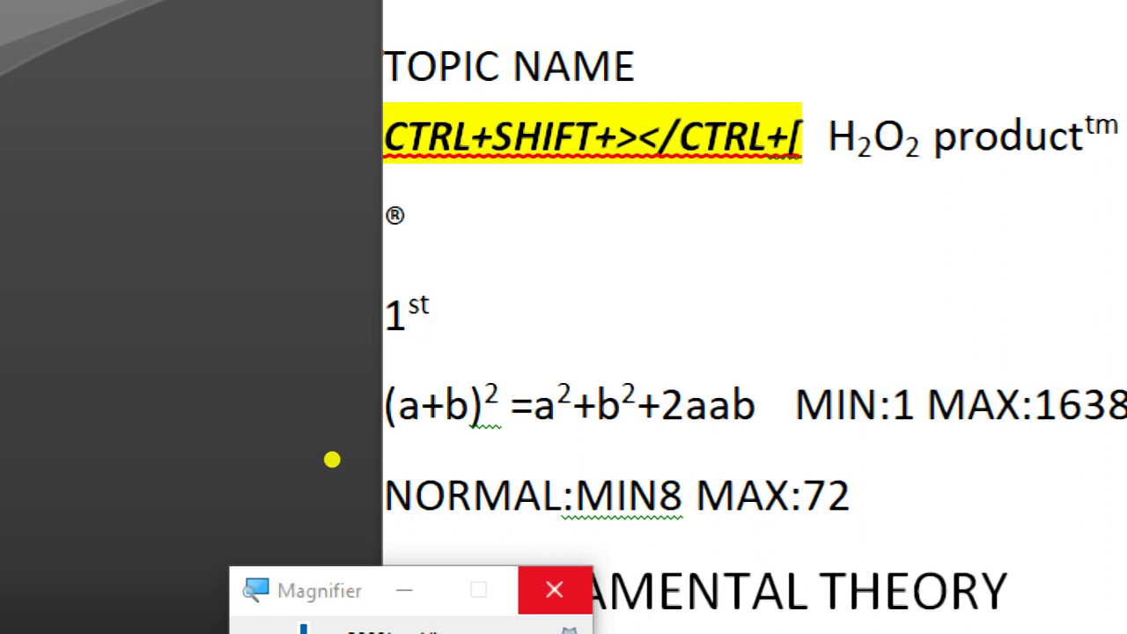
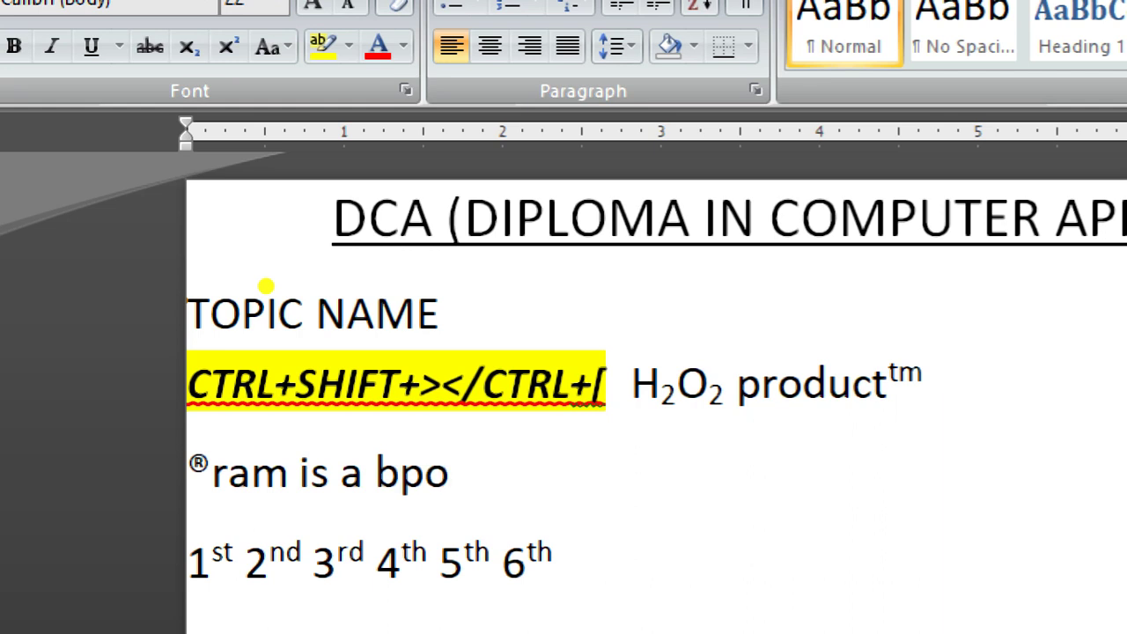
Correct bpo to "boy." at the end of the sentence after the ® symbol
{"action": "key", "text": "BackSpace"}
{"action": "key", "text": "BackSpace"}
{"action": "type", "text": "oy."}
Copy the sentence "ram is a boy." and paste it four times on a new line above the ordinals
{"action": "key", "text": "shift+Left"}
{"action": "key", "text": "shift+Left"}
{"action": "key", "text": "shift+Left"}
{"action": "key", "text": "shift+Left"}
{"action": "key", "text": "shift+Left"}
{"action": "key", "text": "shift+Left"}
{"action": "key", "text": "shift+Left"}
{"action": "key", "text": "shift+Left"}
{"action": "key", "text": "shift+Left"}
{"action": "key", "text": "shift+Left"}
{"action": "key", "text": "shift+Left"}
{"action": "key", "text": "shift+Left"}
{"action": "key", "text": "shift+Left"}
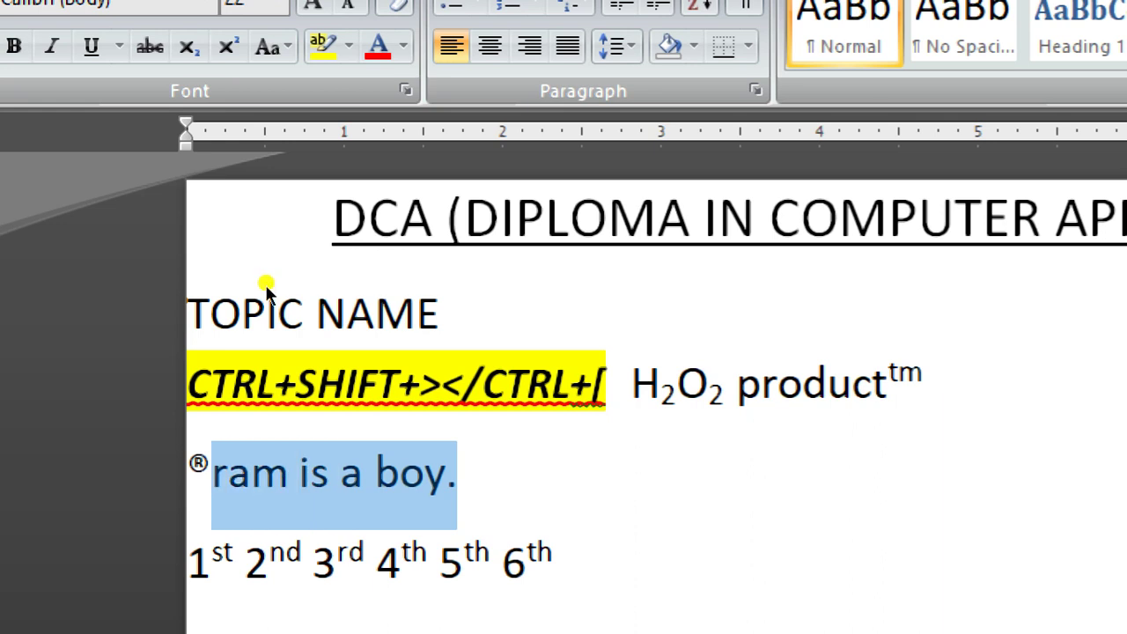
{"action": "key", "text": "Down"}
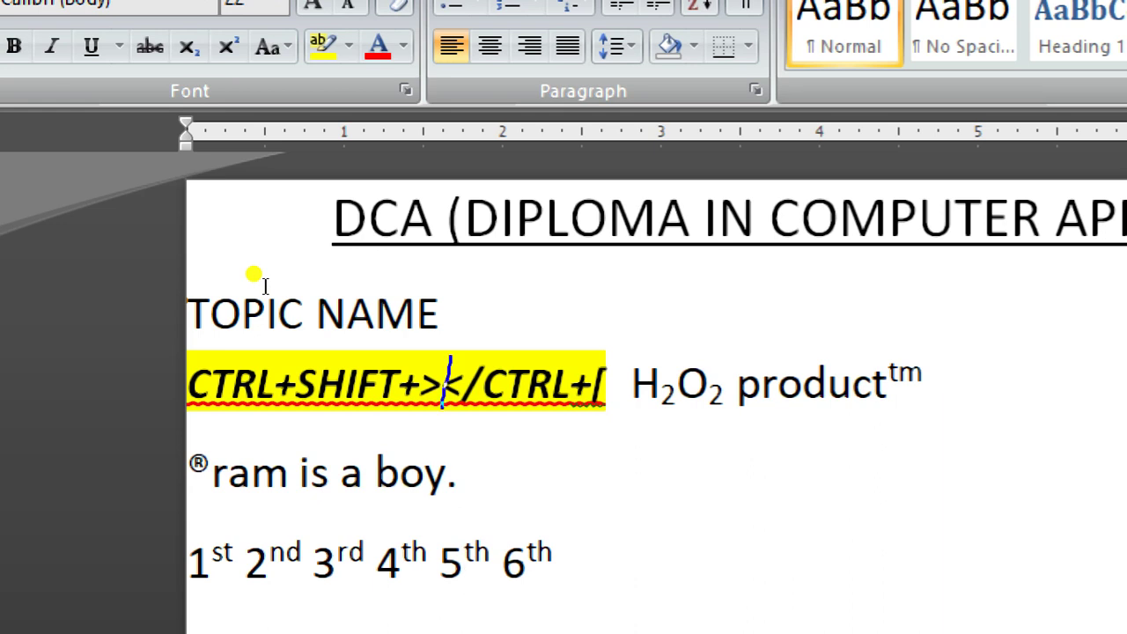
{"action": "key", "text": "Down"}
{"action": "key", "text": "Down"}
{"action": "key", "text": "Up"}
{"action": "key", "text": "Return"}
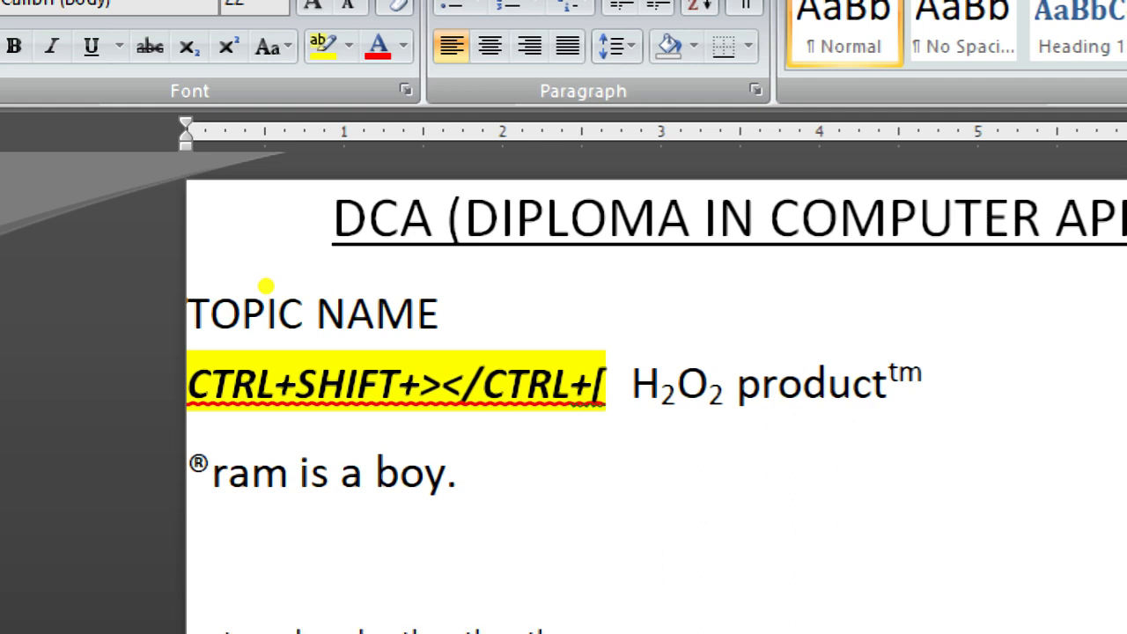
{"action": "key", "text": "ctrl+v"}
{"action": "key", "text": "ctrl+v"}
{"action": "key", "text": "ctrl+v"}
{"action": "key", "text": "ctrl+v"}
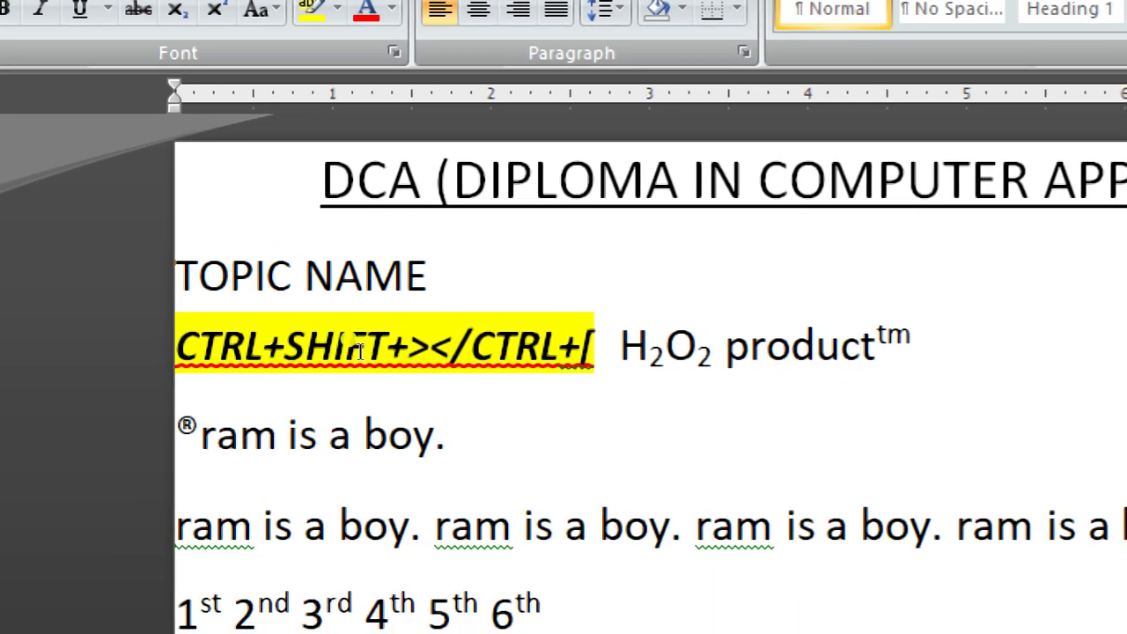
Split the four pasted "ram is a boy." sentences so that each stands on its own line
{"action": "key", "text": "Return"}
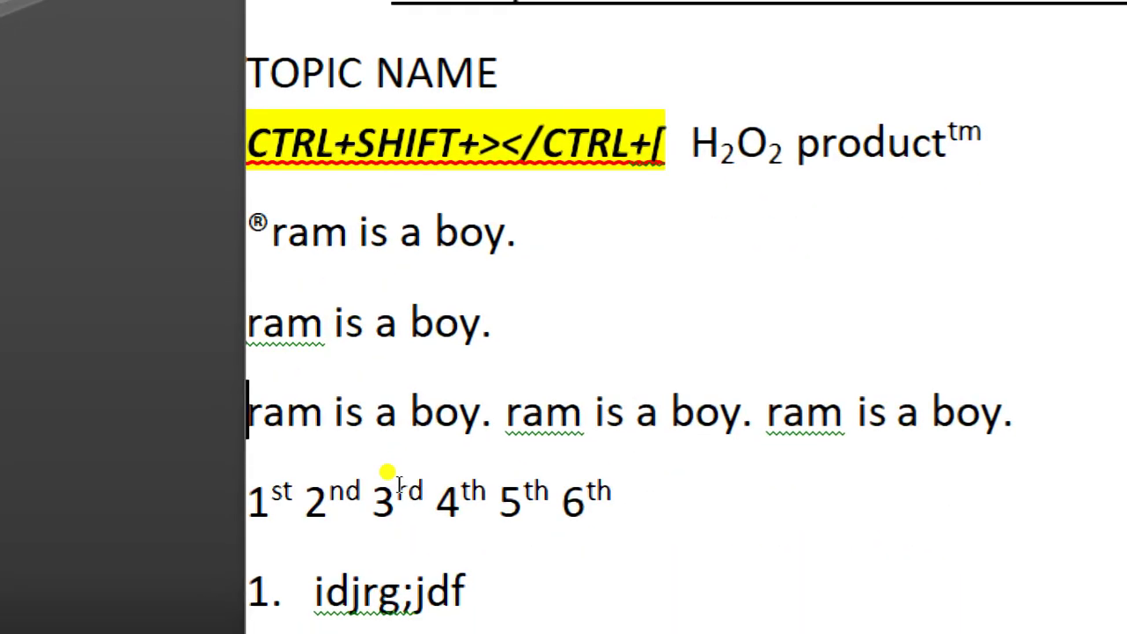
{"action": "key", "text": "Return"}
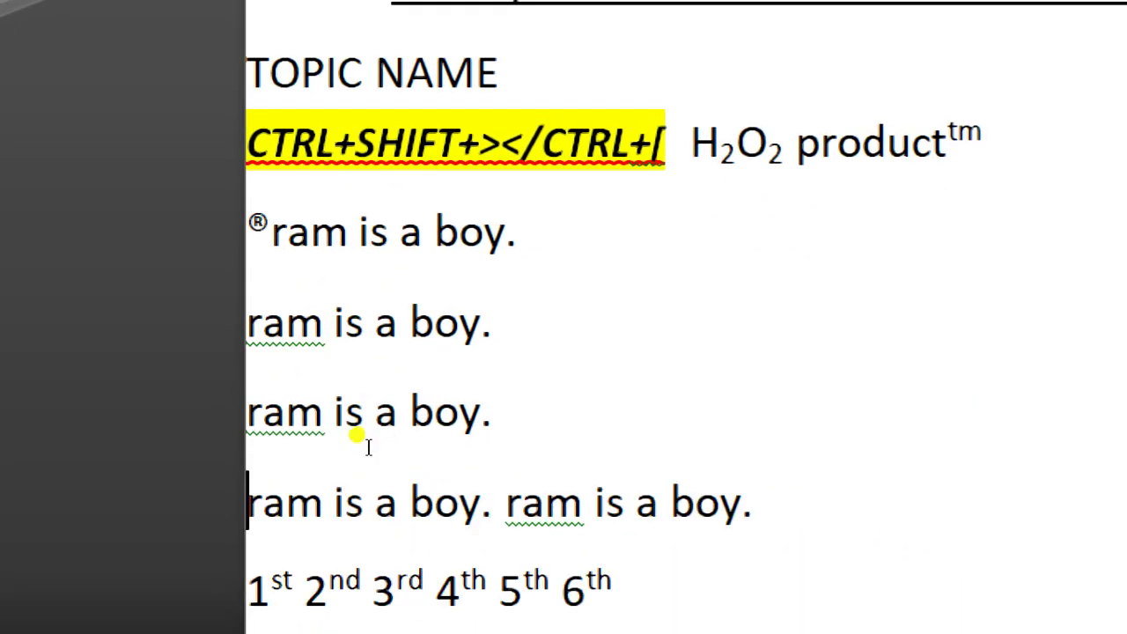
{"action": "key", "text": "ctrl+Right"}
{"action": "key", "text": "ctrl+Right"}
{"action": "key", "text": "ctrl+Right"}
{"action": "key", "text": "ctrl+Right"}
{"action": "key", "text": "ctrl+Right"}
{"action": "key", "text": "Return"}
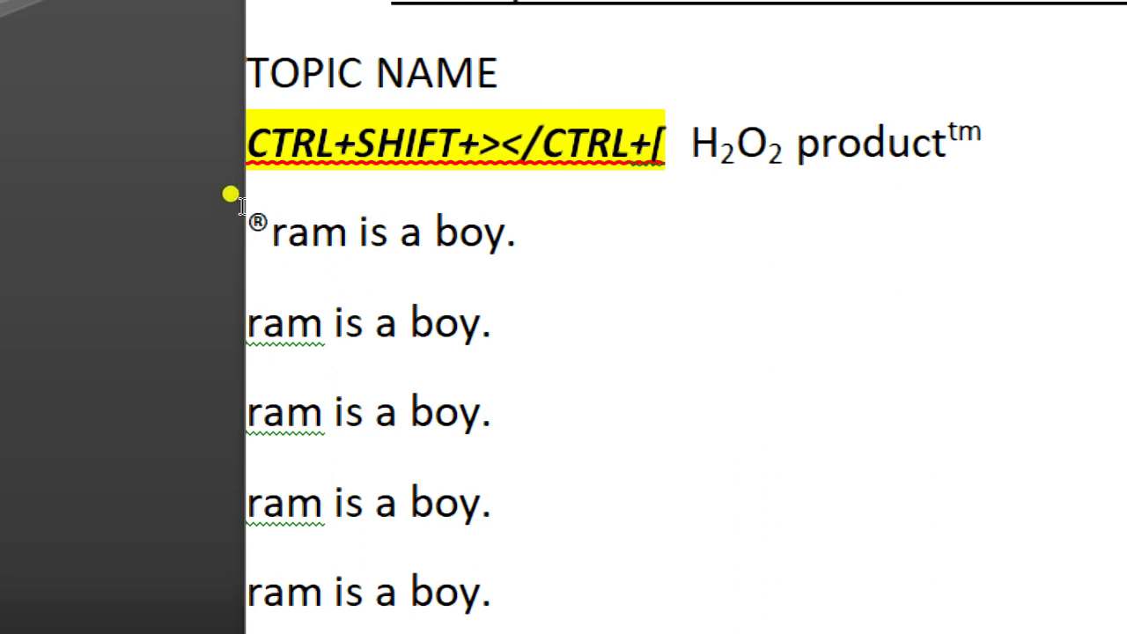
Delete the ® symbol before the first "ram is a boy." sentence and change that sentence to Sentence case
{"action": "left_click_drag", "start_coordinate": [270, 248], "coordinate": [209, 287]}
{"action": "key", "text": "Delete"}
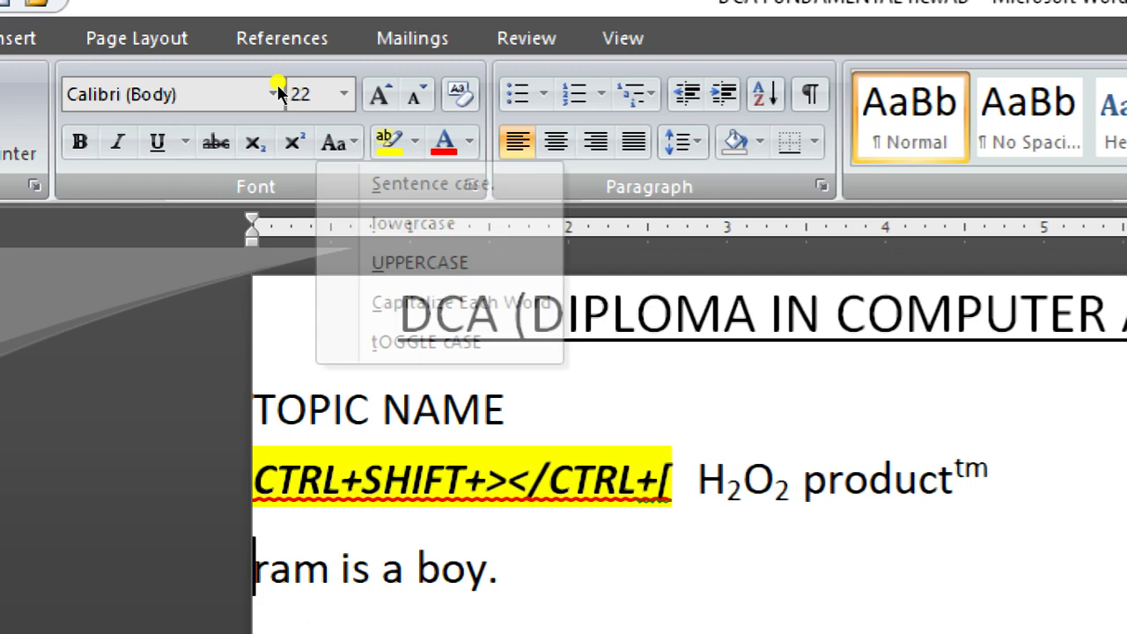
{"action": "left_click", "coordinate": [338, 142]}
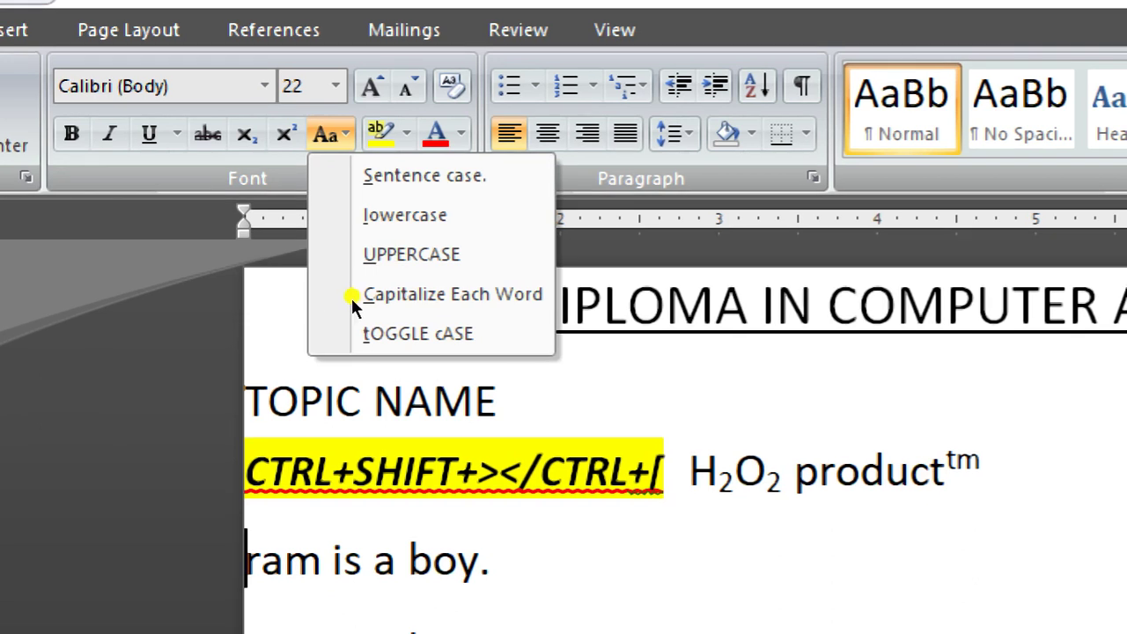
{"action": "left_click", "coordinate": [356, 302]}
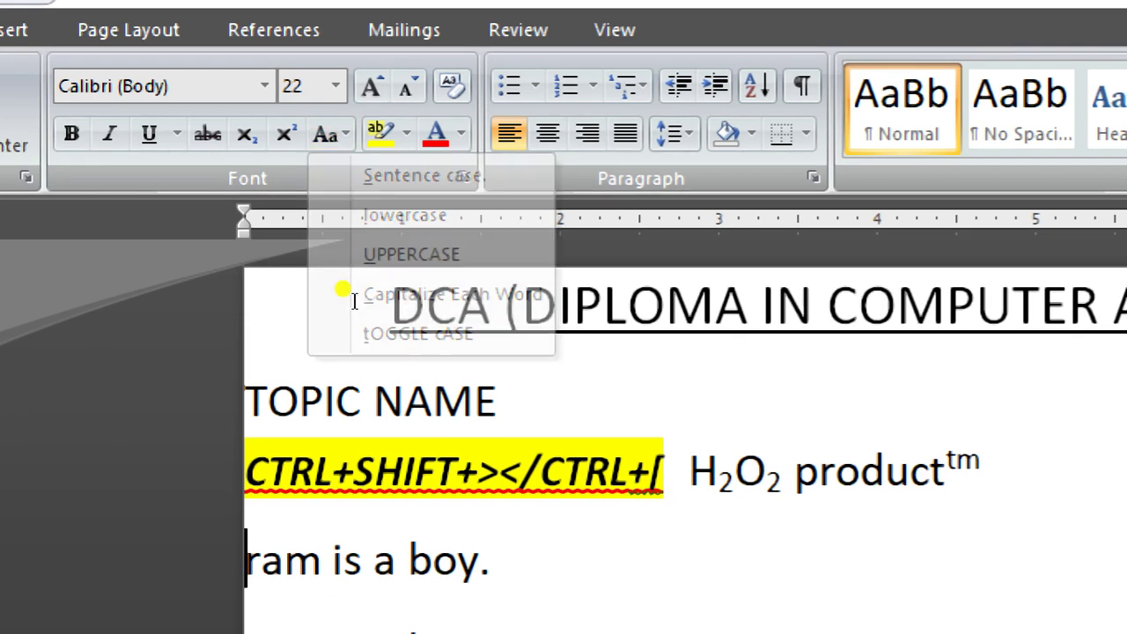
{"action": "left_click_drag", "start_coordinate": [518, 564], "coordinate": [242, 564]}
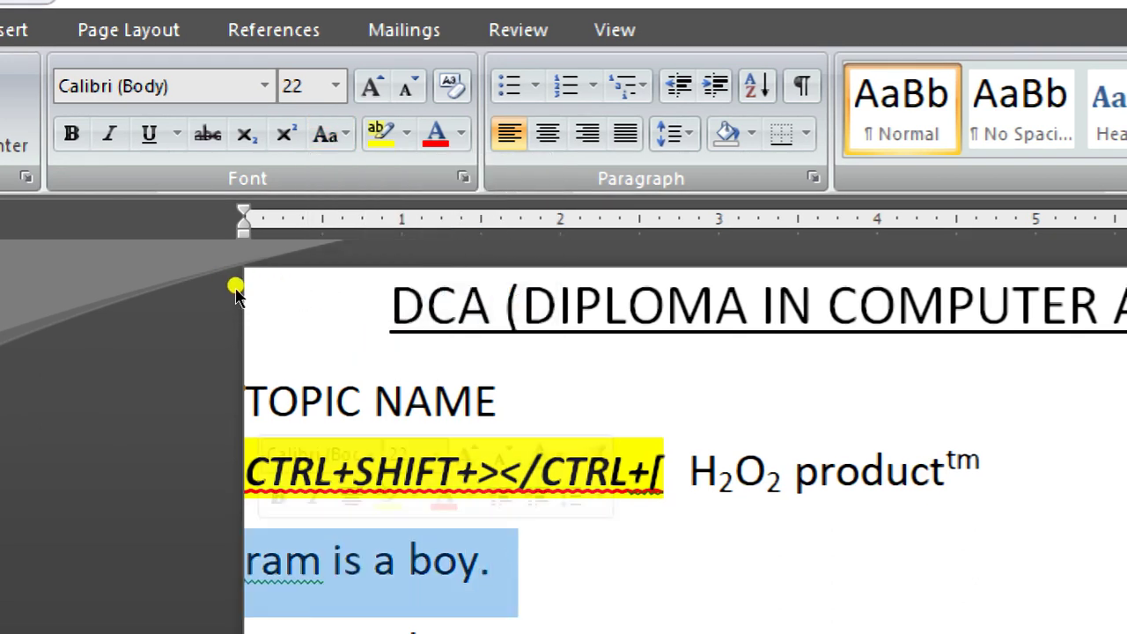
{"action": "left_click", "coordinate": [328, 134]}
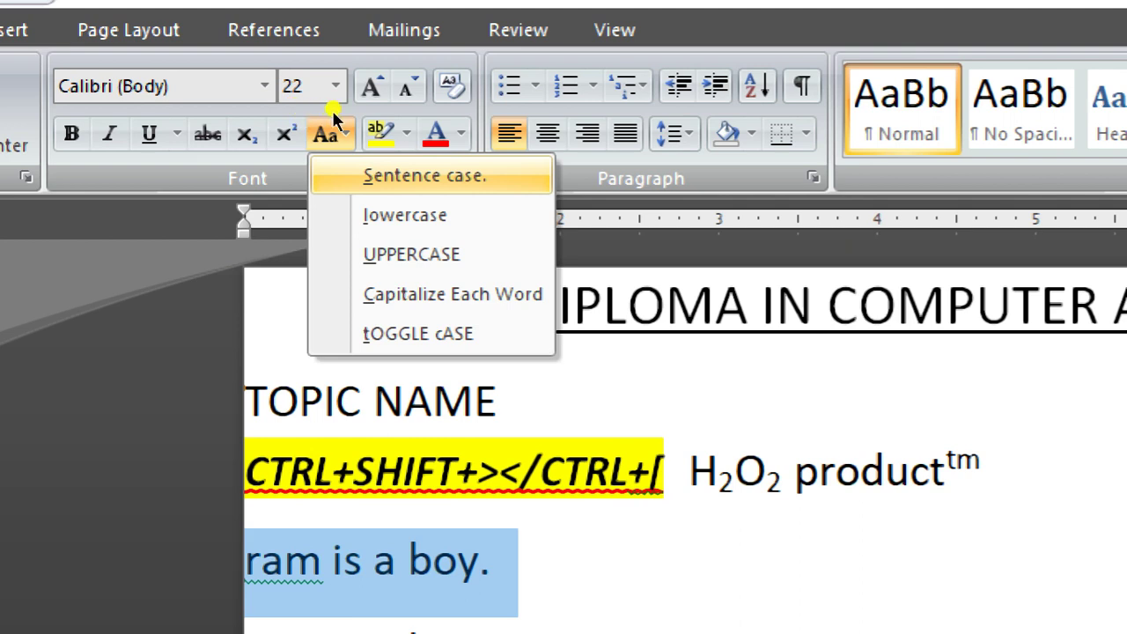
{"action": "left_click", "coordinate": [348, 175]}
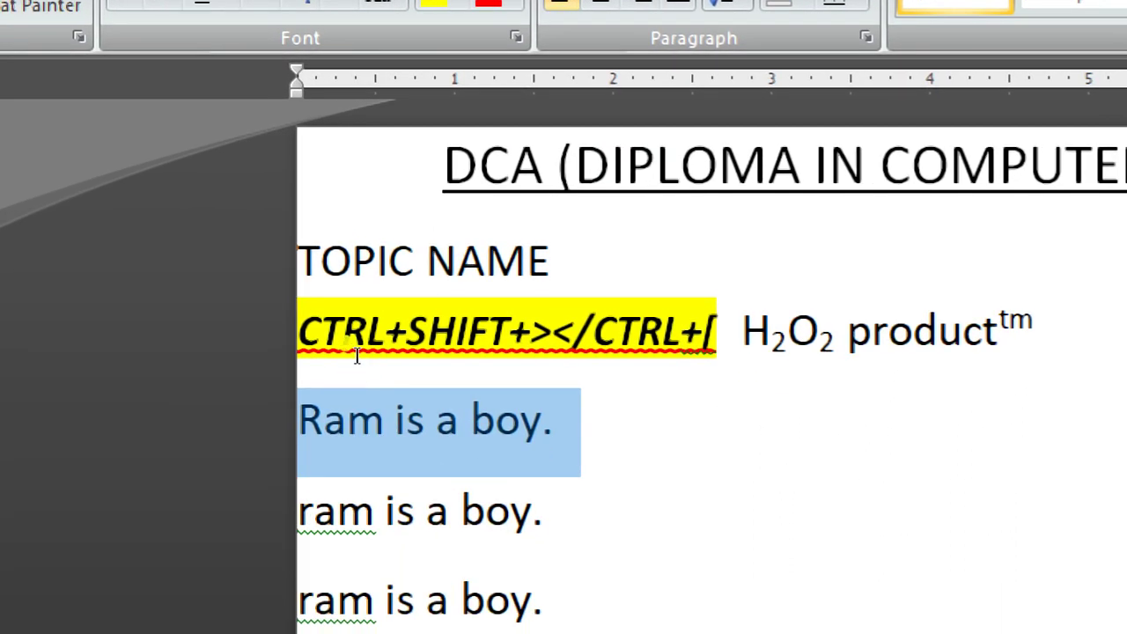
Apply lowercase to the second "ram is a boy." sentence
{"action": "left_click_drag", "start_coordinate": [523, 622], "coordinate": [280, 622]}
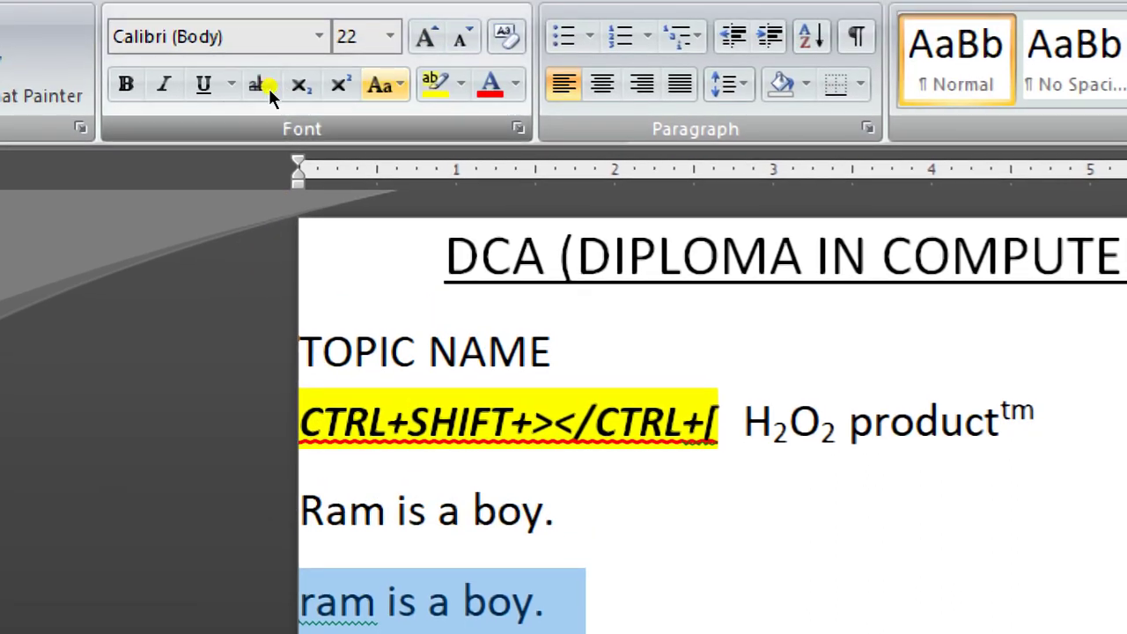
{"action": "left_click", "coordinate": [380, 84]}
{"action": "key", "text": "Down"}
{"action": "key", "text": "Down"}
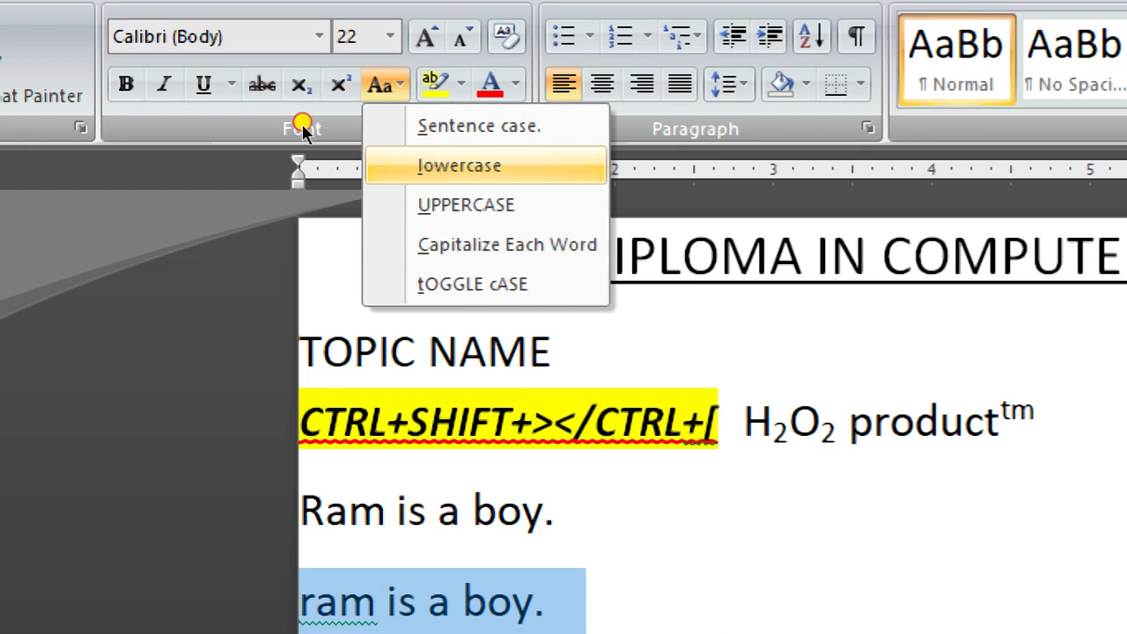
{"action": "key", "text": "Return"}
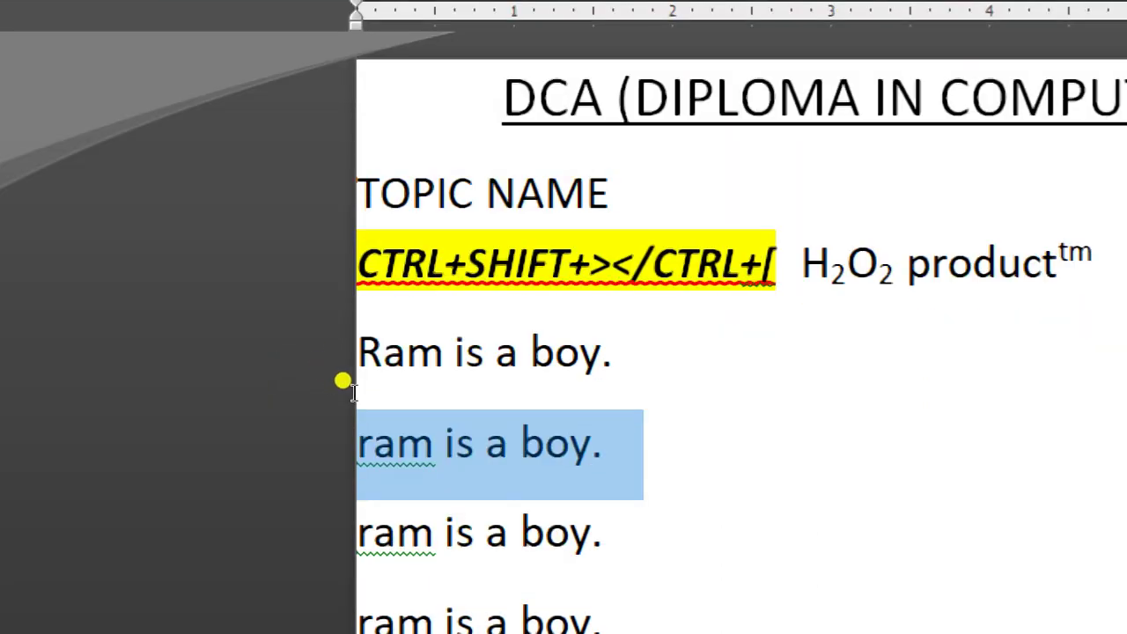
Change the third "ram is a boy." sentence to UPPERCASE
{"action": "left_click_drag", "start_coordinate": [609, 537], "coordinate": [357, 539]}
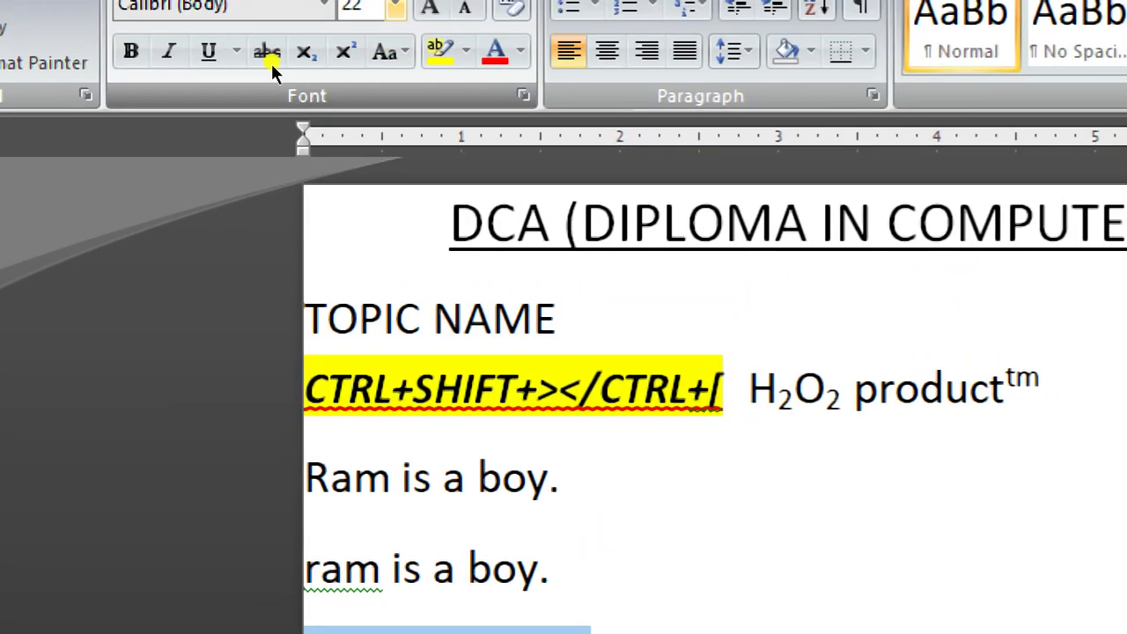
{"action": "left_click", "coordinate": [385, 52]}
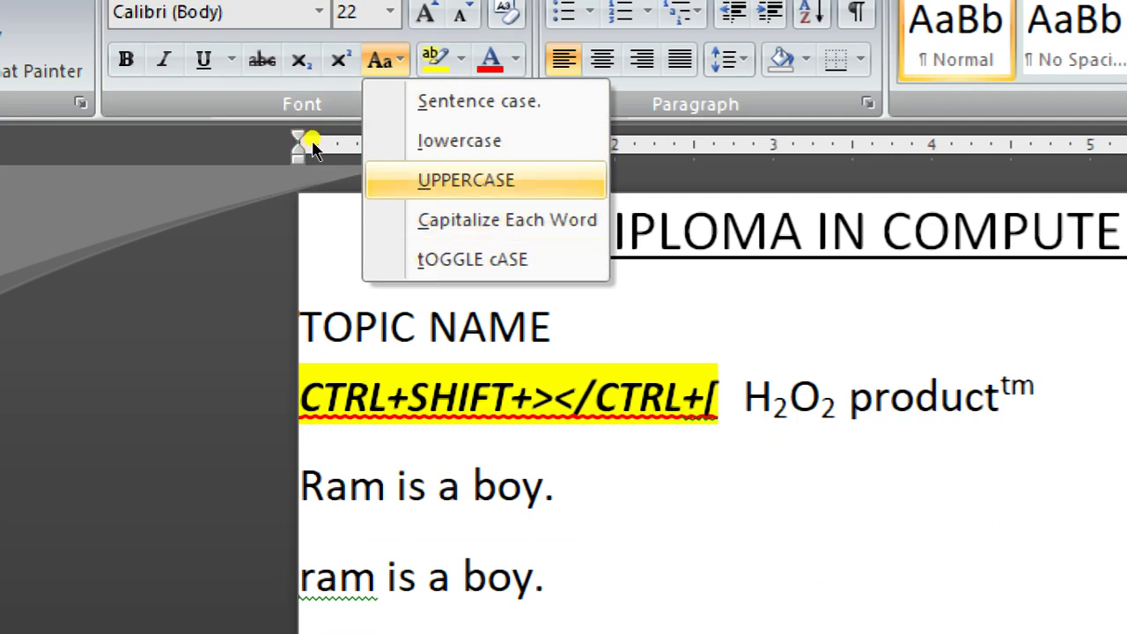
{"action": "left_click", "coordinate": [466, 180]}
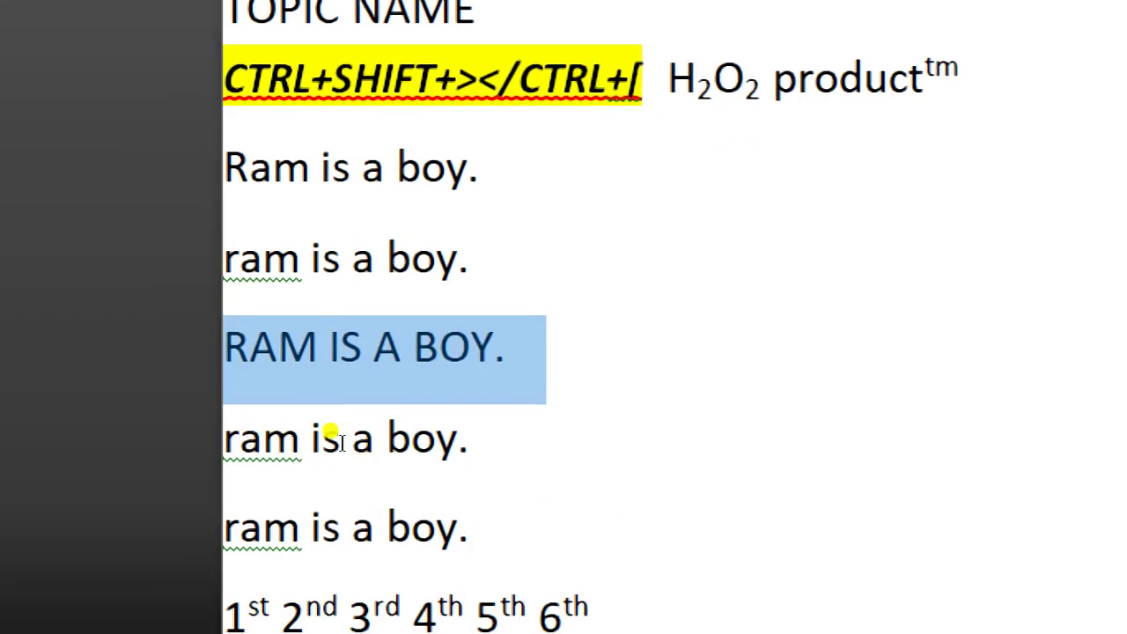
Apply Capitalize Each Word to the fourth "ram is a boy." sentence
{"action": "left_click_drag", "start_coordinate": [362, 437], "coordinate": [241, 415]}
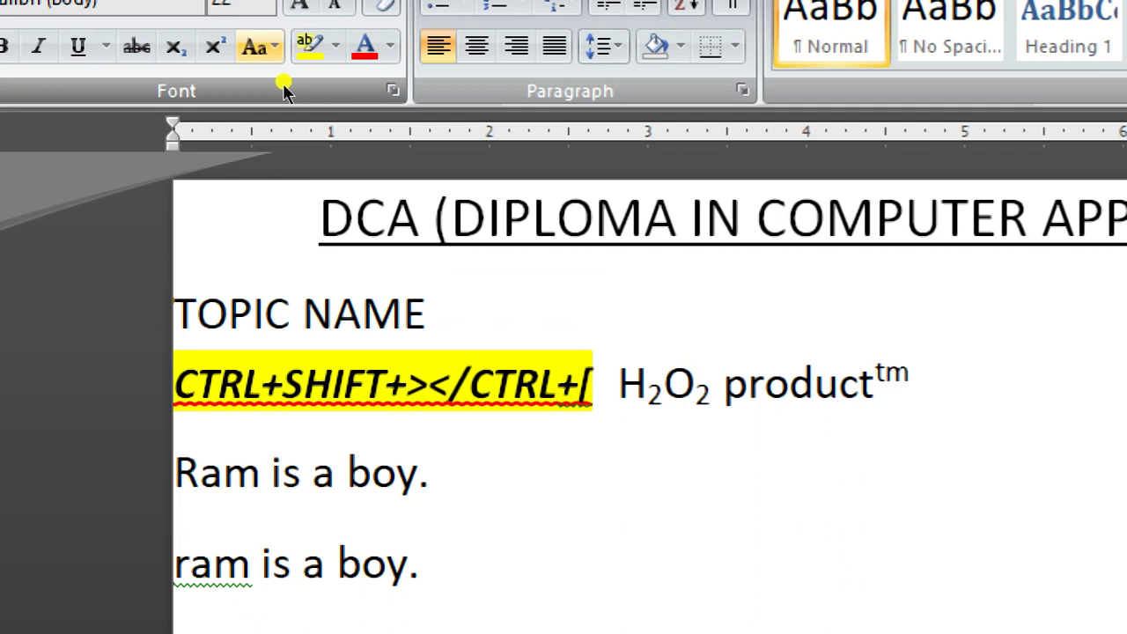
{"action": "left_click", "coordinate": [264, 50]}
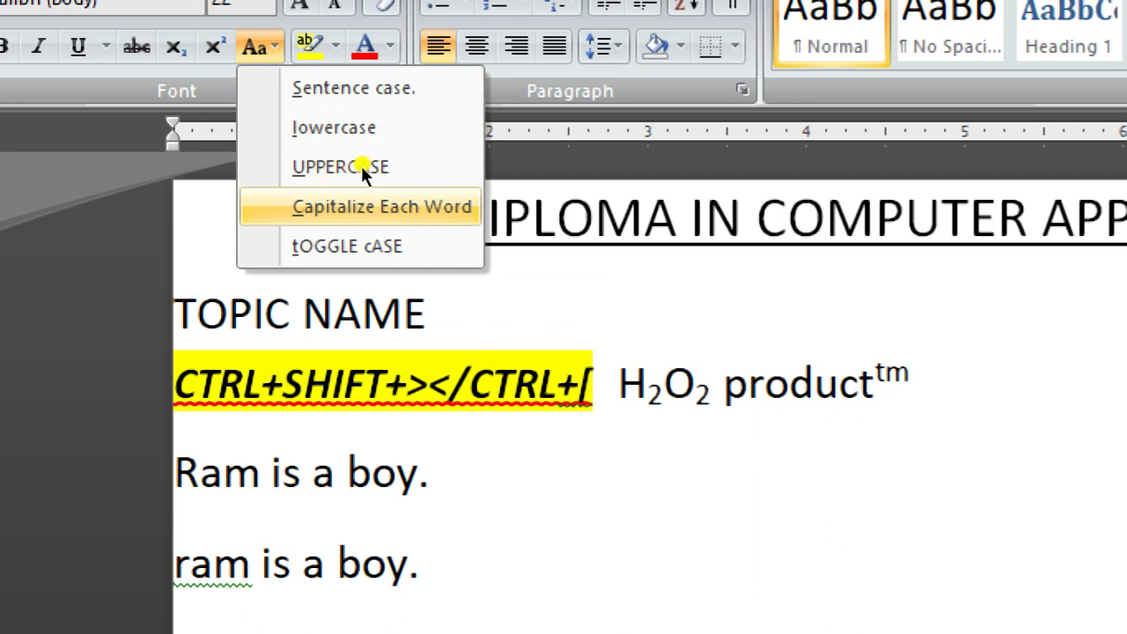
{"action": "key", "text": "Down"}
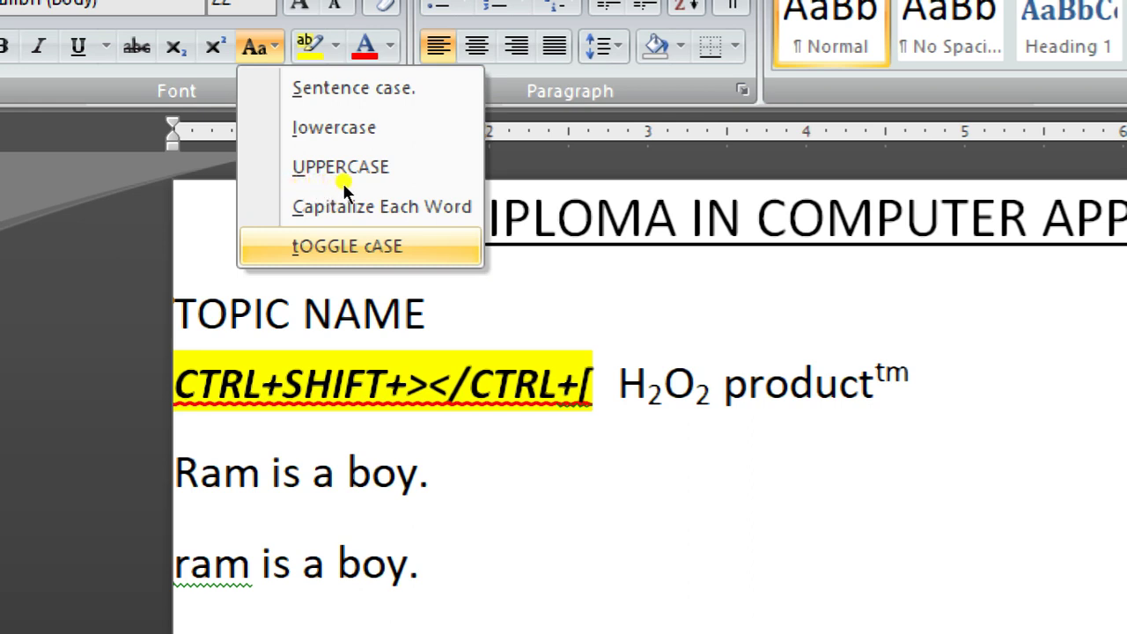
{"action": "key", "text": "Up"}
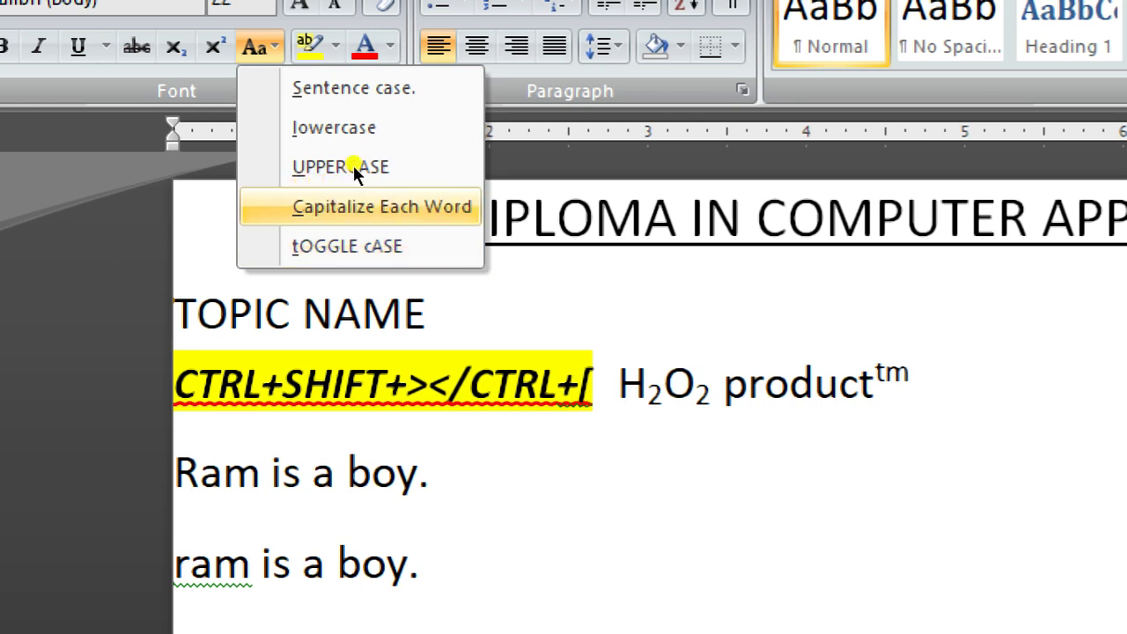
{"action": "key", "text": "Return"}
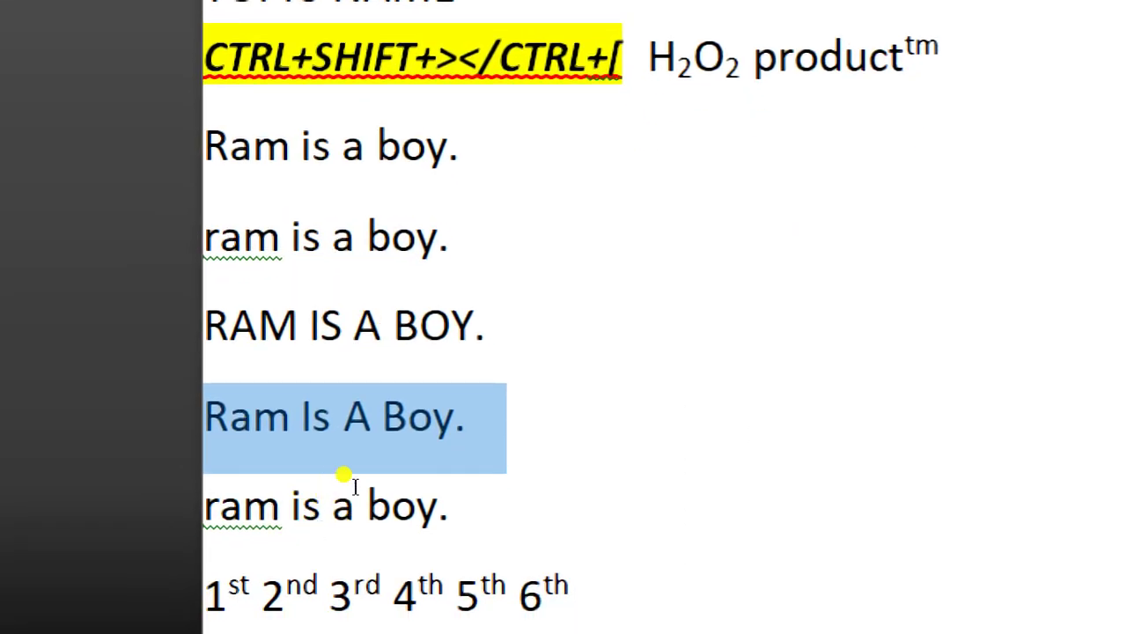
Apply tOGGLE cASE to the fifth "ram is a boy." sentence, just above the ordinals, and deselect it
{"action": "left_click_drag", "start_coordinate": [450, 495], "coordinate": [214, 473]}
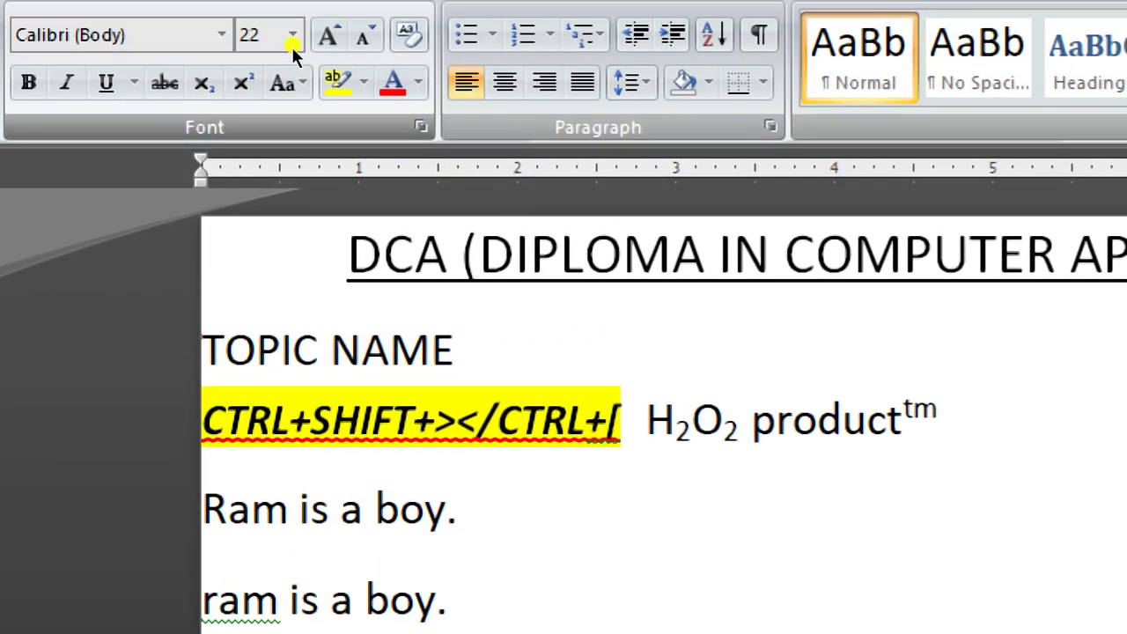
{"action": "left_click", "coordinate": [277, 85]}
{"action": "left_click", "coordinate": [304, 198]}
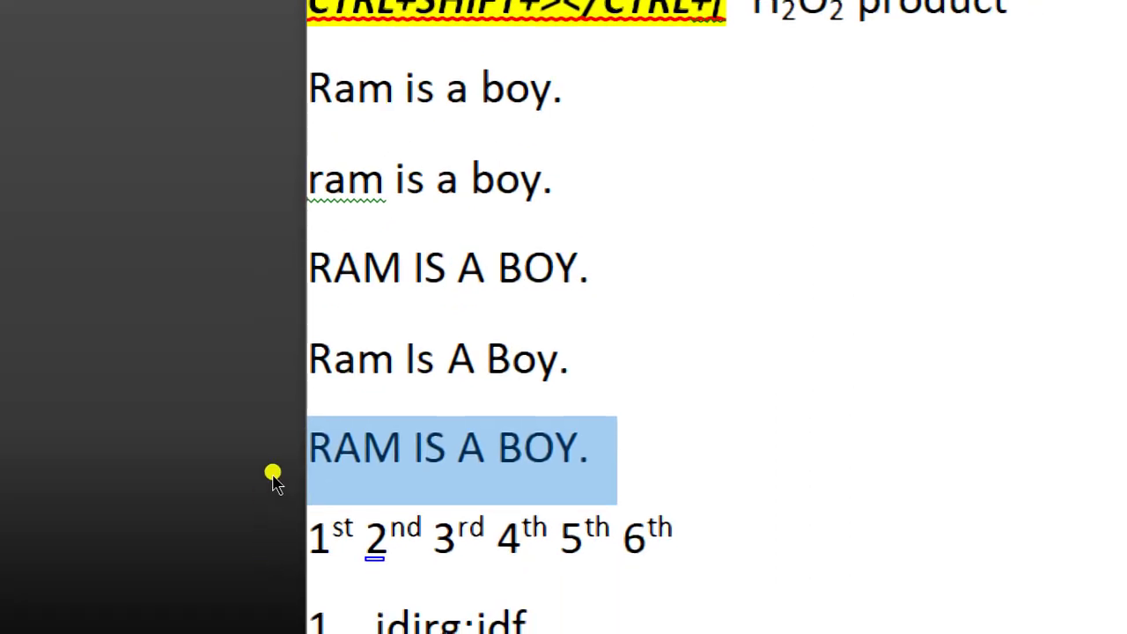
{"action": "key", "text": "End"}
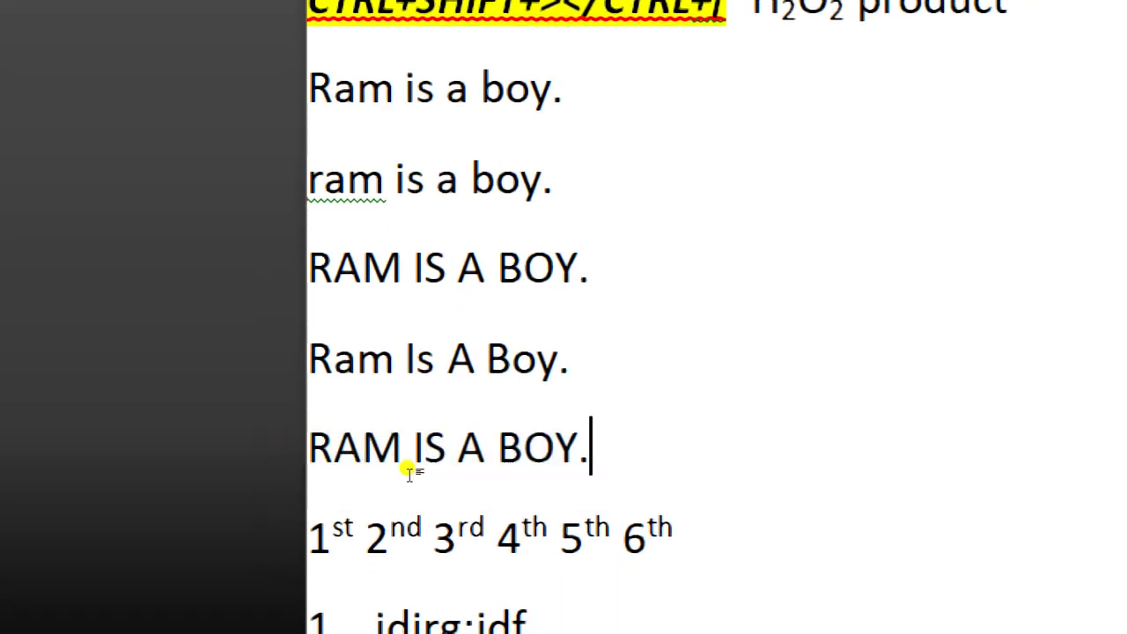
Toggle the case of the first sentence, "Ram is a boy.", below the highlighted line and deselect it
{"action": "scroll", "coordinate": [288, 481], "scroll_direction": "down", "scroll_amount": 1}
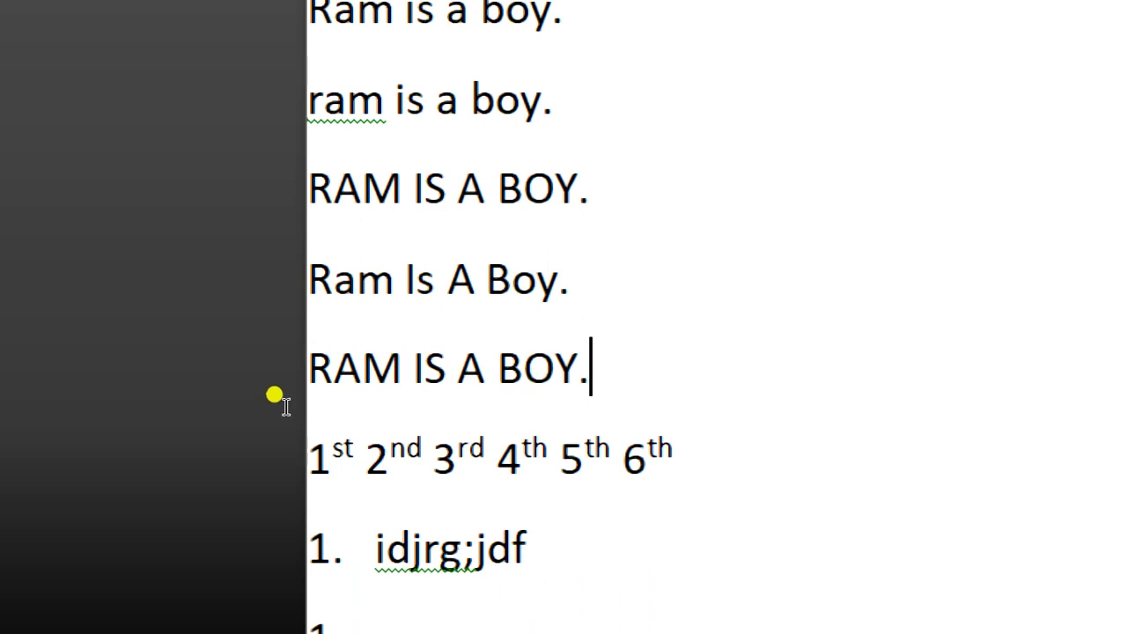
{"action": "scroll", "coordinate": [295, 366], "scroll_direction": "up", "scroll_amount": 1}
{"action": "left_click_drag", "start_coordinate": [364, 300], "coordinate": [205, 300]}
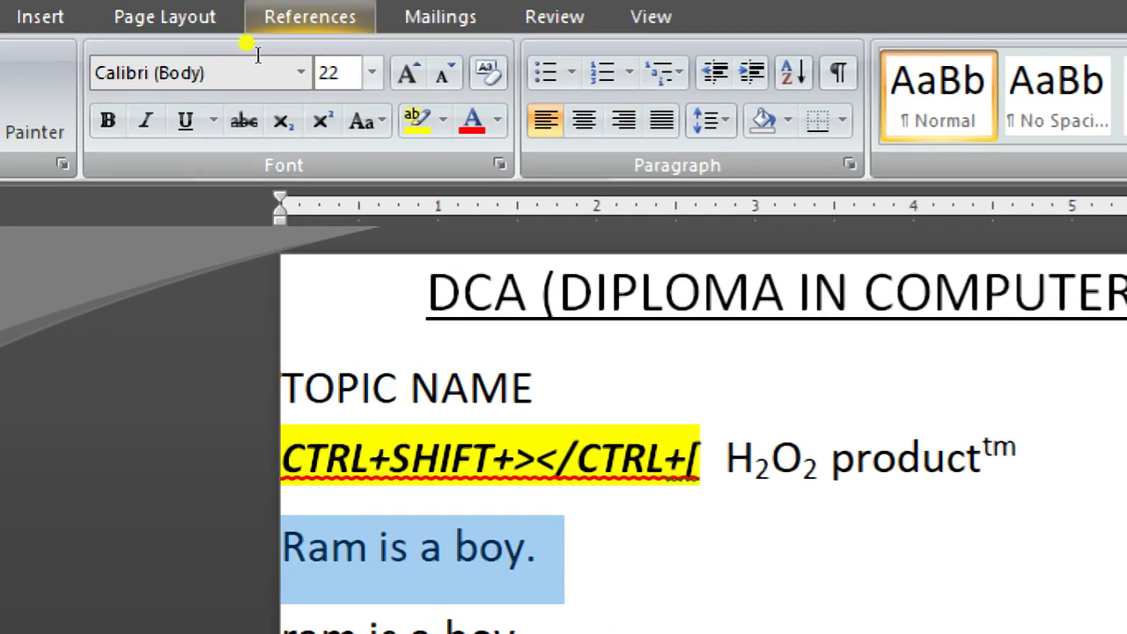
{"action": "left_click", "coordinate": [384, 20]}
{"action": "key", "text": "Up"}
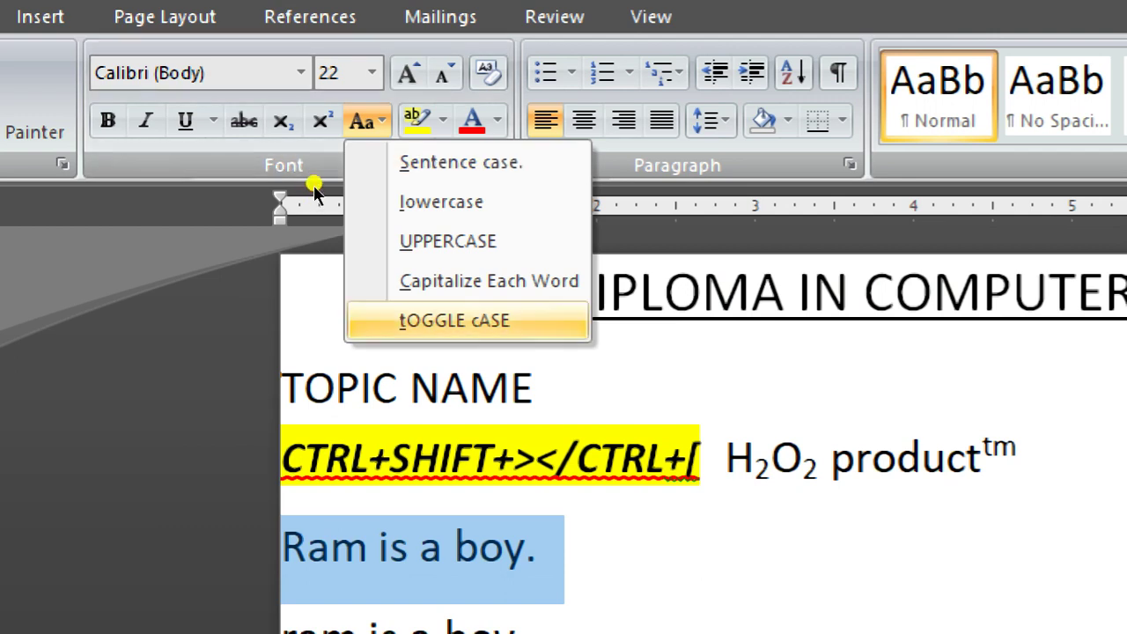
{"action": "key", "text": "Return"}
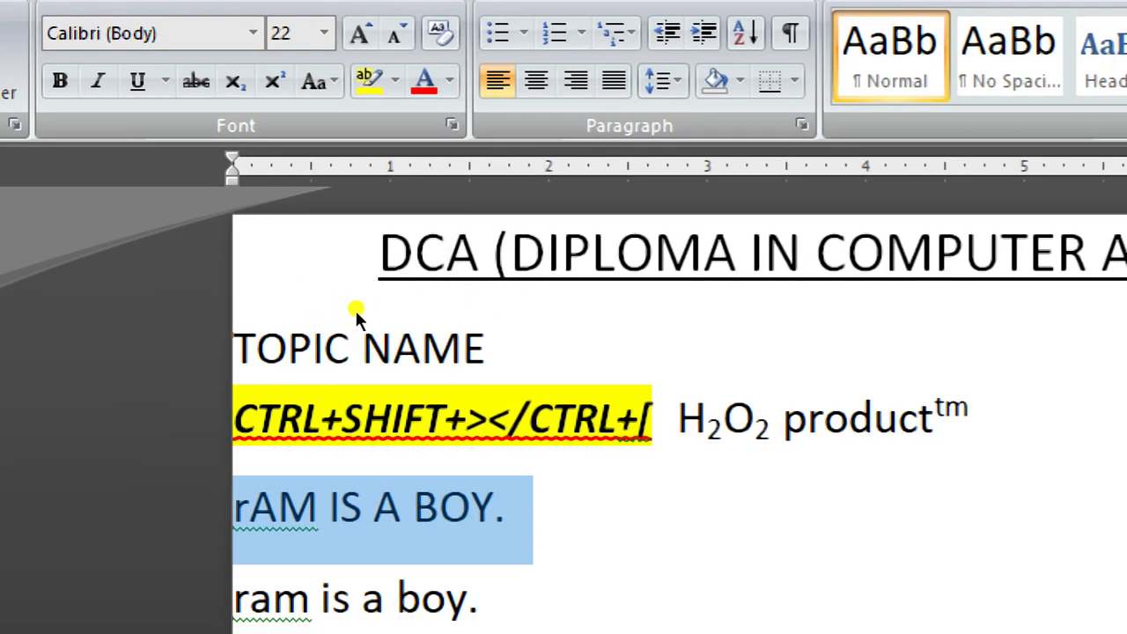
{"action": "key", "text": "Right"}
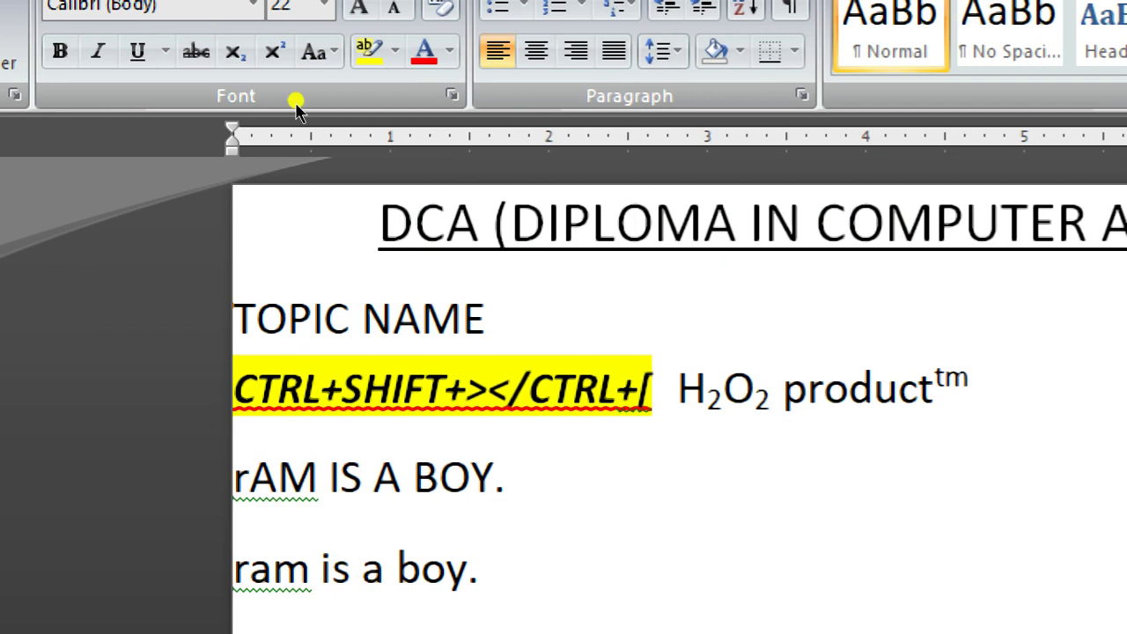
{"action": "left_click", "coordinate": [315, 51]}
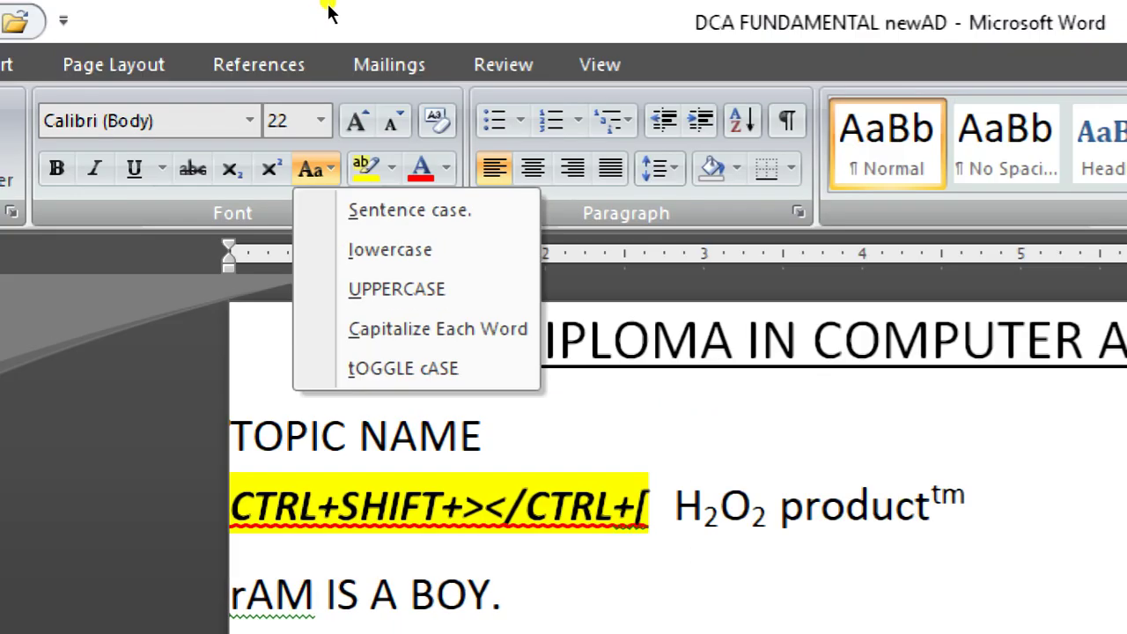
{"action": "key", "text": "Escape"}
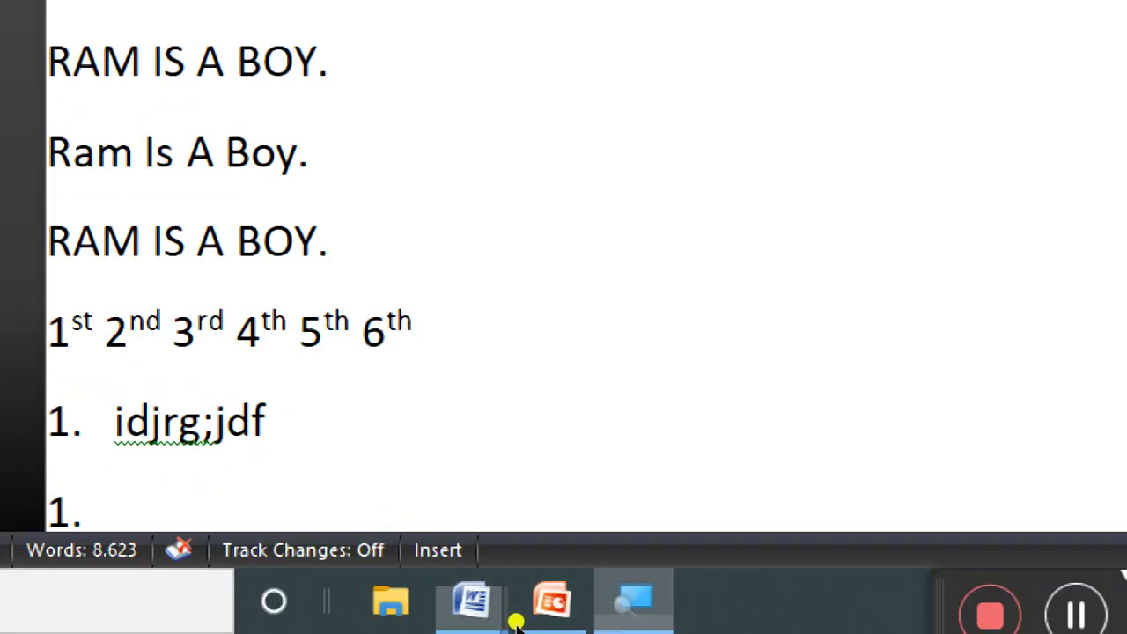
Change the HISTORY OF COMPUTER link text in the topic list to lowercase
{"action": "left_click", "coordinate": [516, 616]}
{"action": "left_click", "coordinate": [254, 597]}
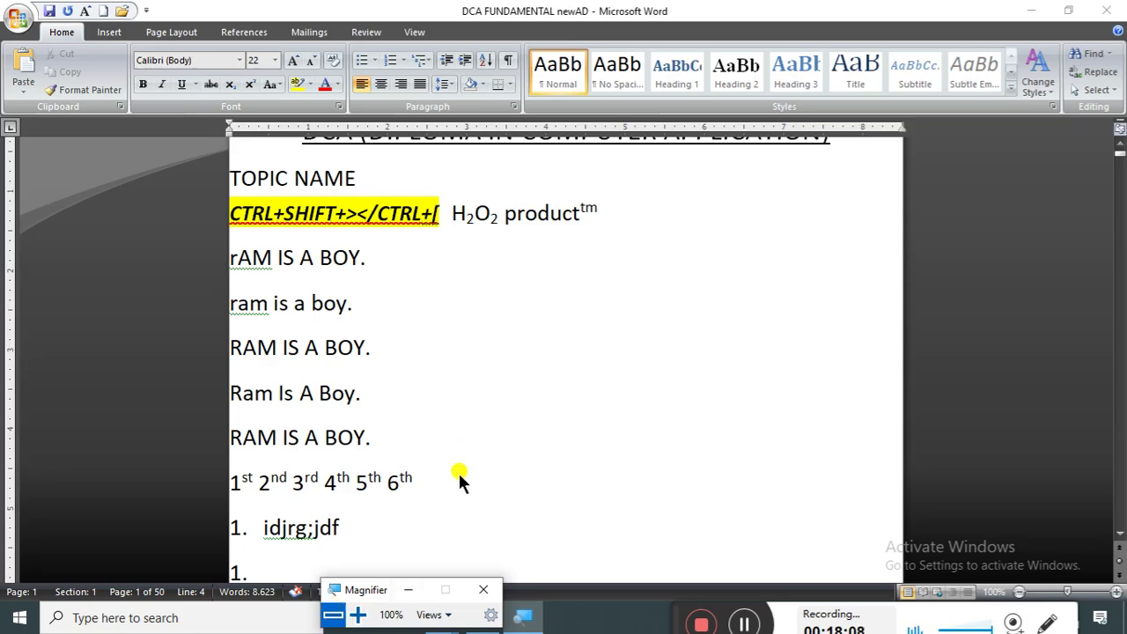
{"action": "scroll", "coordinate": [448, 455], "scroll_direction": "down", "scroll_amount": 3}
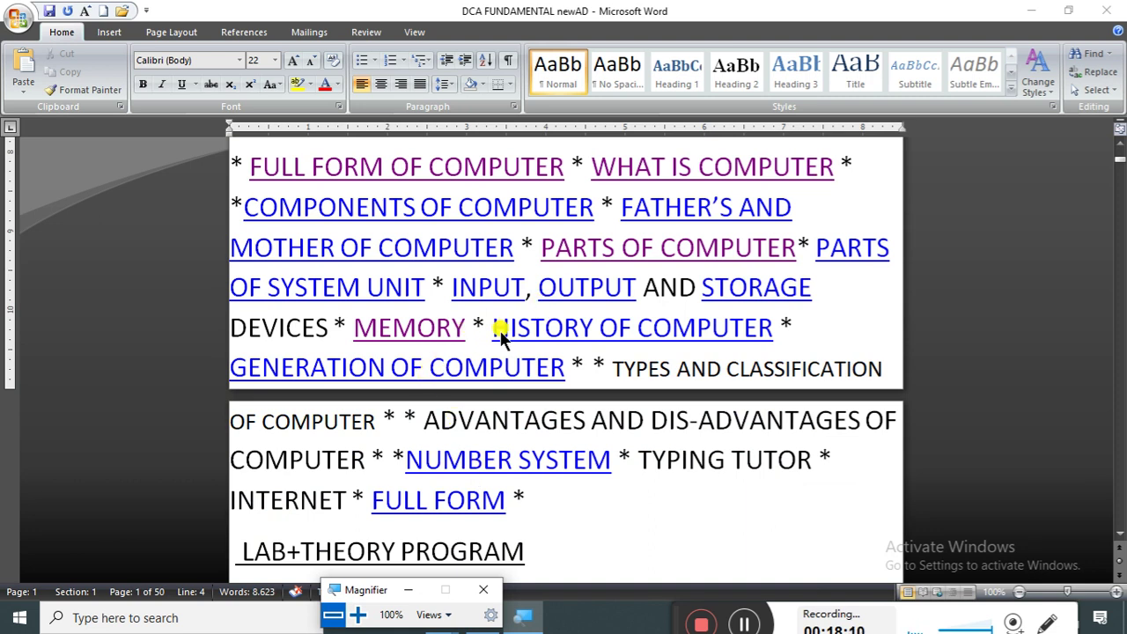
{"action": "left_click_drag", "start_coordinate": [493, 328], "coordinate": [777, 327]}
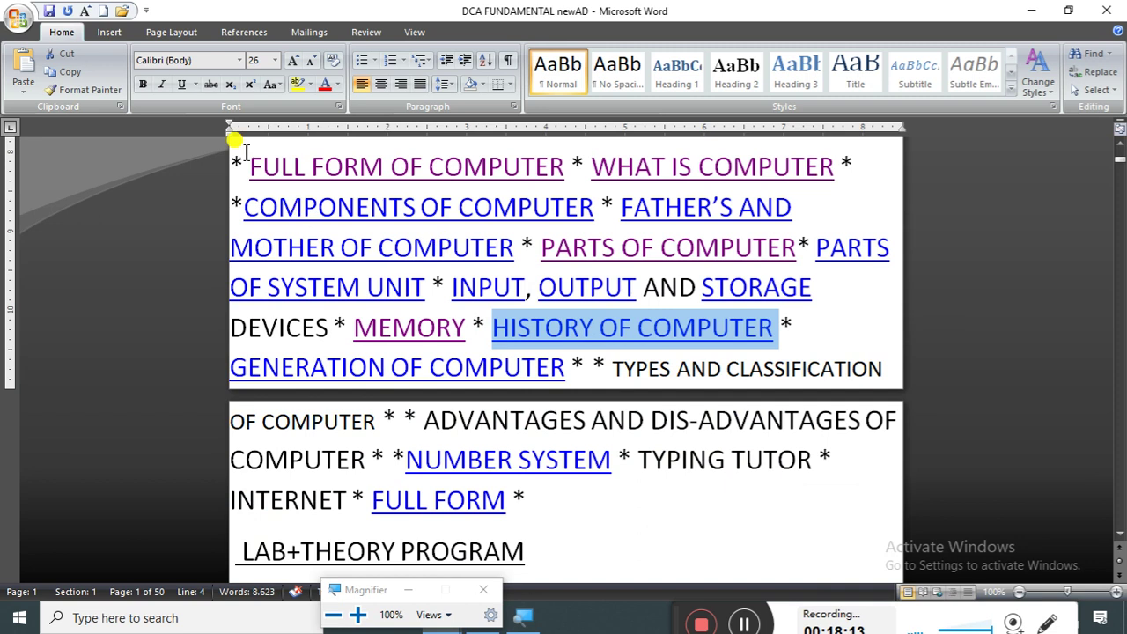
{"action": "left_click", "coordinate": [279, 84]}
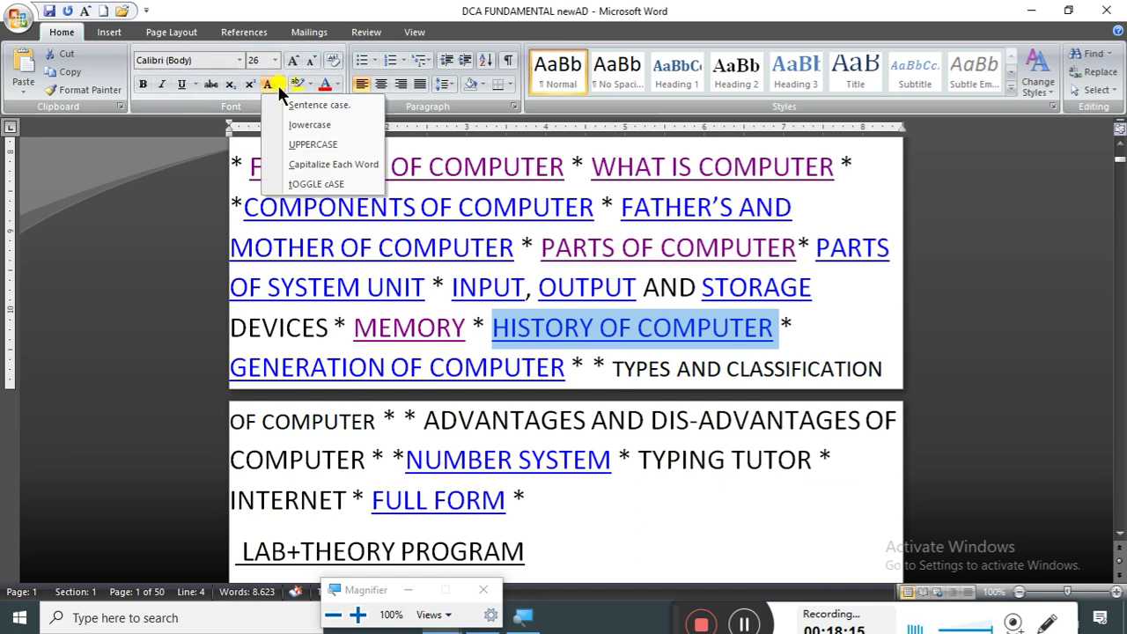
{"action": "left_click", "coordinate": [308, 124]}
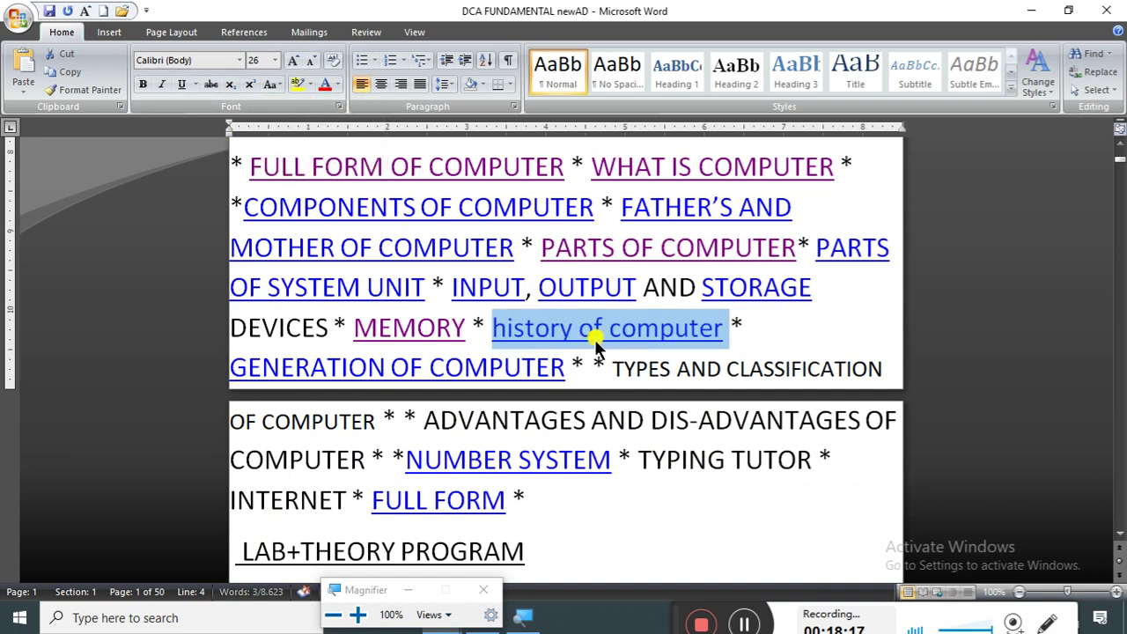
Change the HISTORY OF COMPUTER link text to UPPERCASE, switch it to lowercase, and return it to UPPERCASE
{"action": "left_click", "coordinate": [275, 82]}
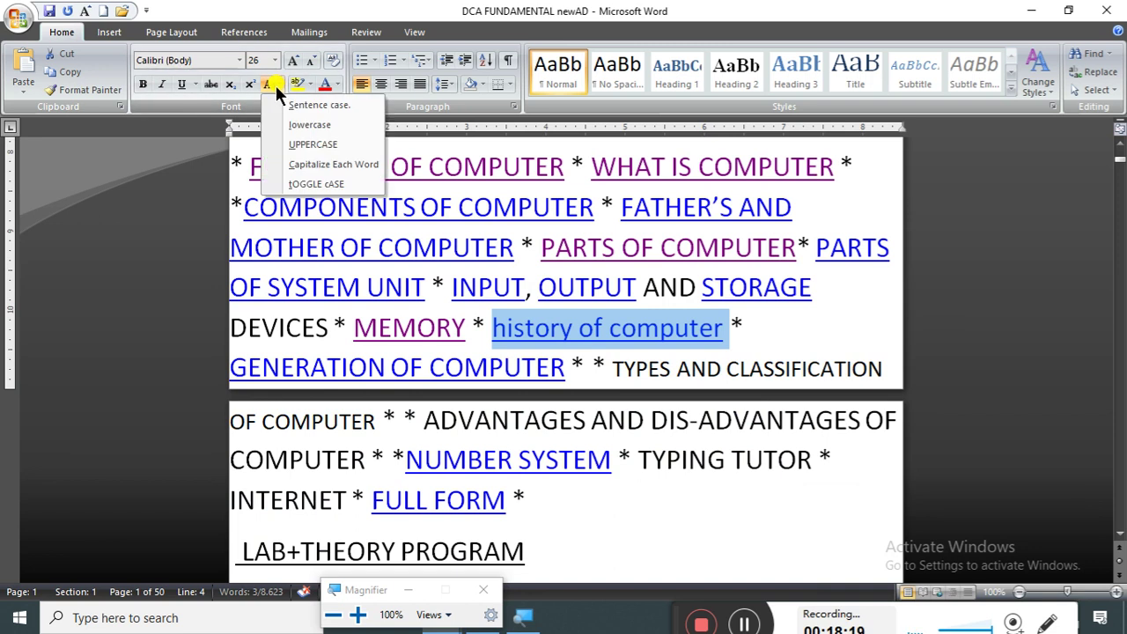
{"action": "left_click", "coordinate": [313, 144]}
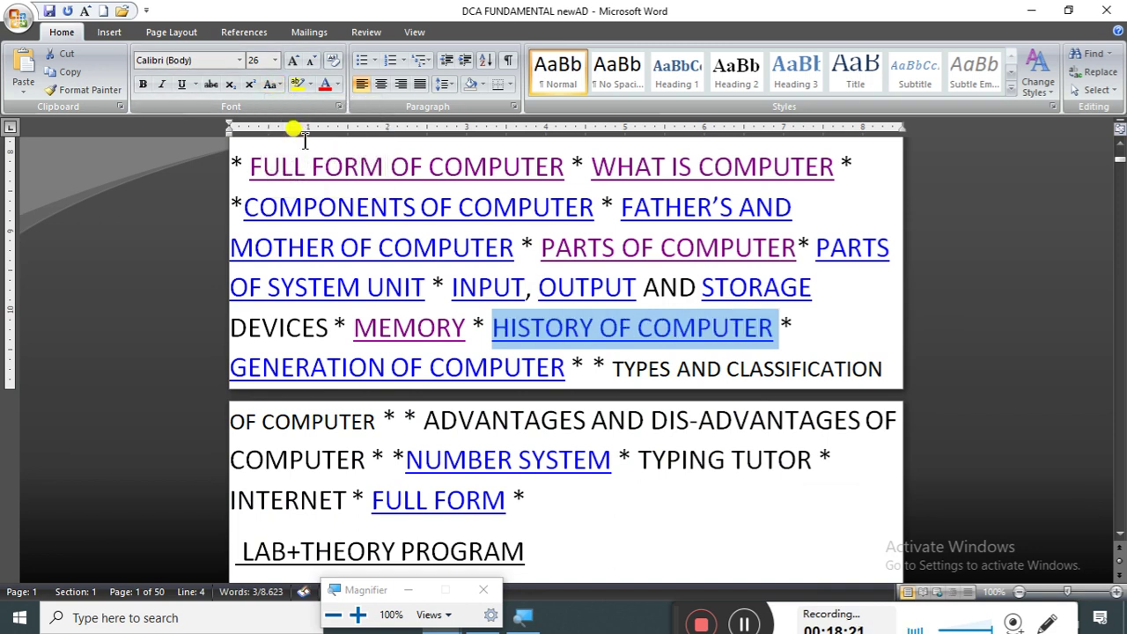
{"action": "left_click", "coordinate": [274, 82]}
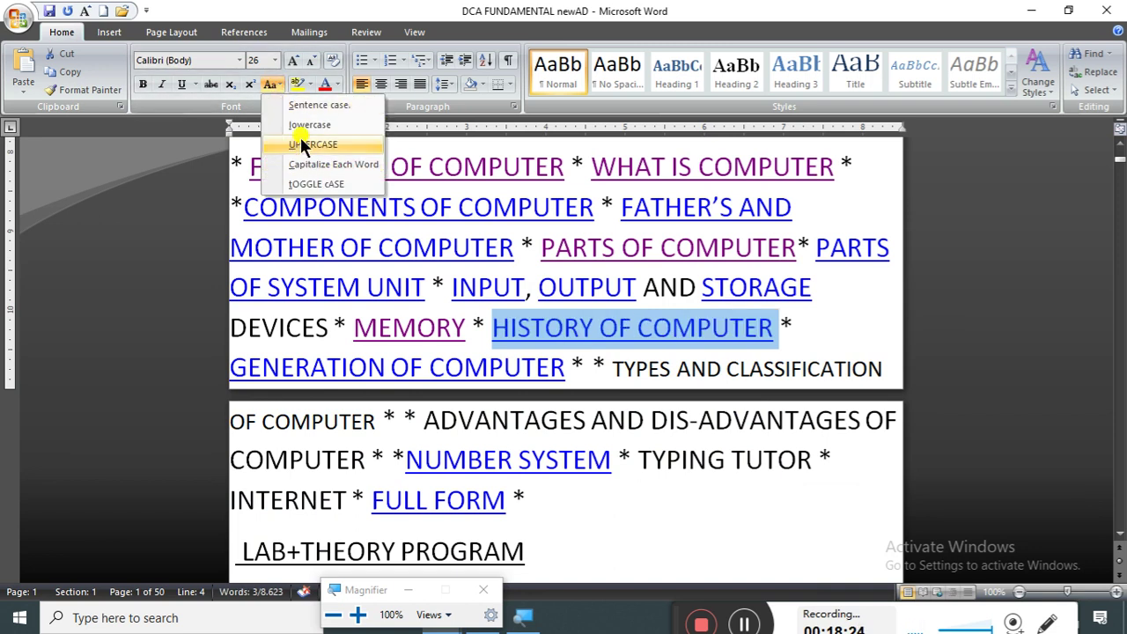
{"action": "left_click", "coordinate": [304, 126]}
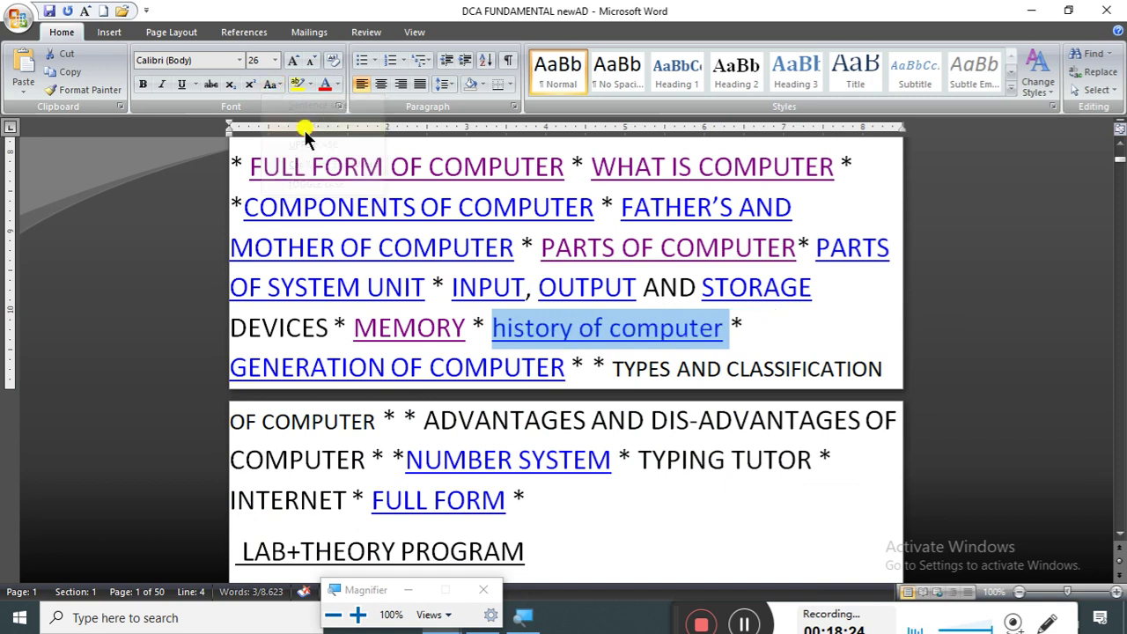
{"action": "left_click", "coordinate": [282, 85]}
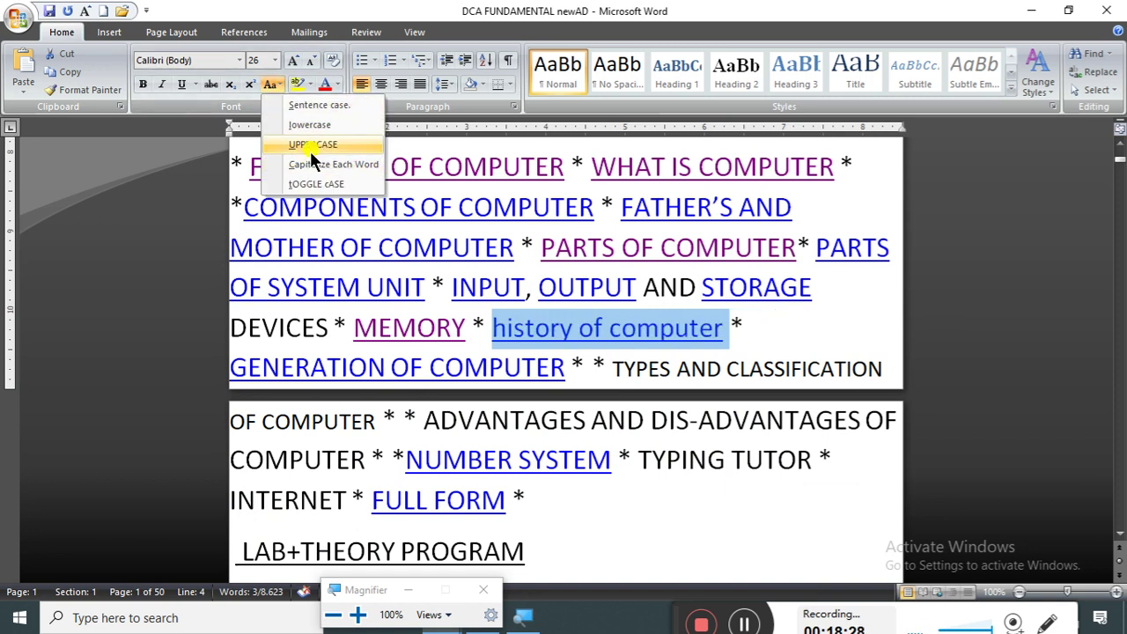
{"action": "left_click", "coordinate": [315, 144]}
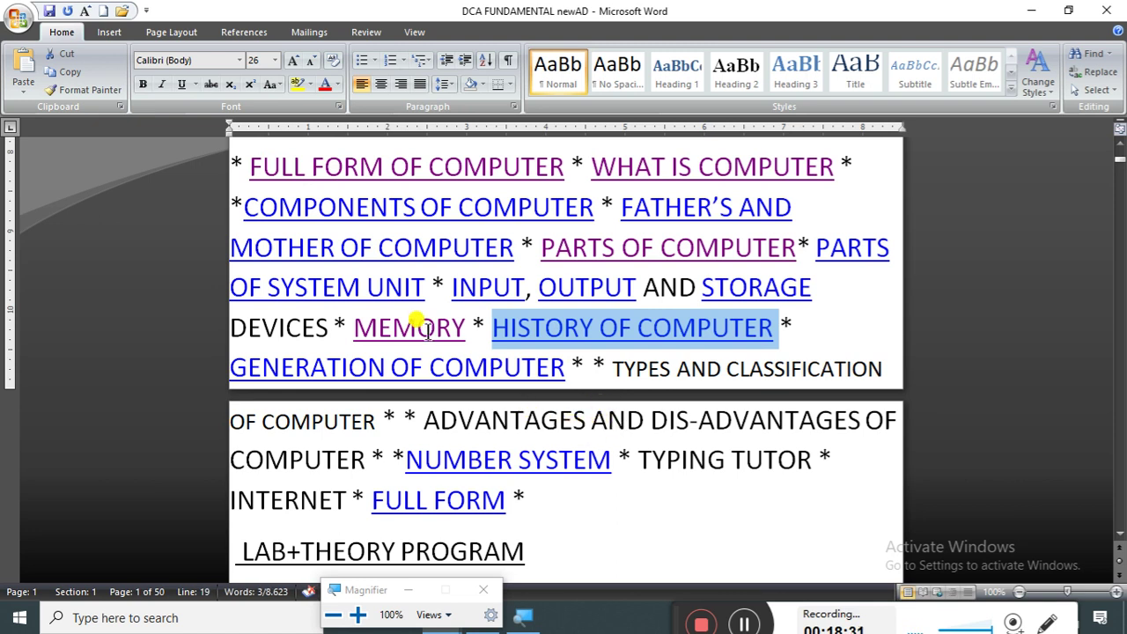
Highlight the FUNDAMENTAL heading above the full-form question in blue and deselect it
{"action": "scroll", "coordinate": [592, 431], "scroll_direction": "up", "scroll_amount": 10}
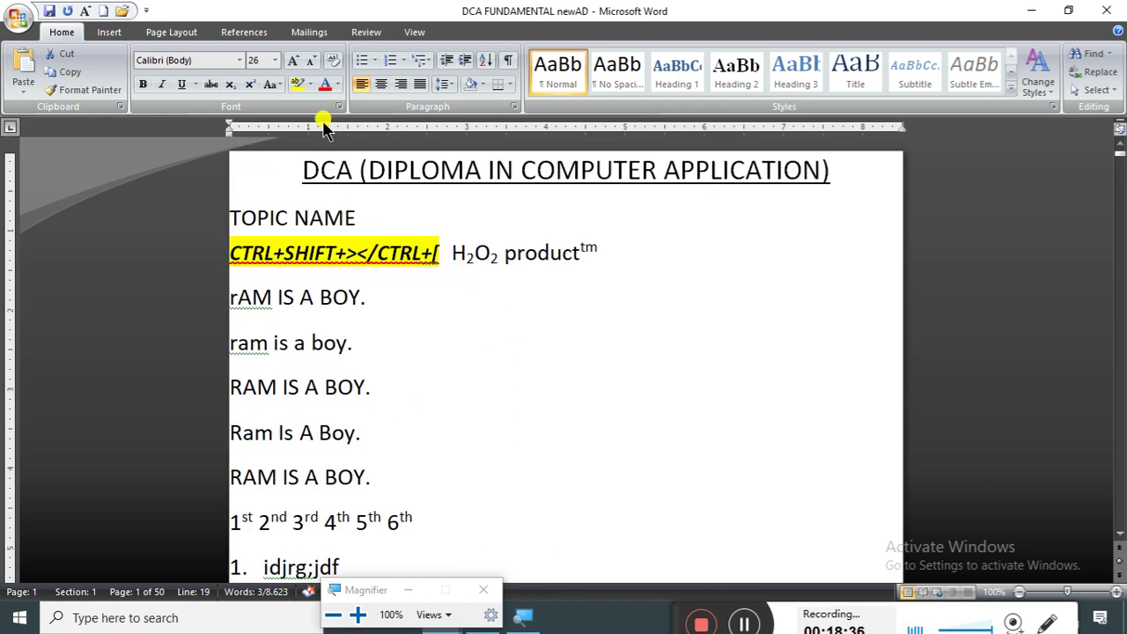
{"action": "left_click", "coordinate": [297, 82]}
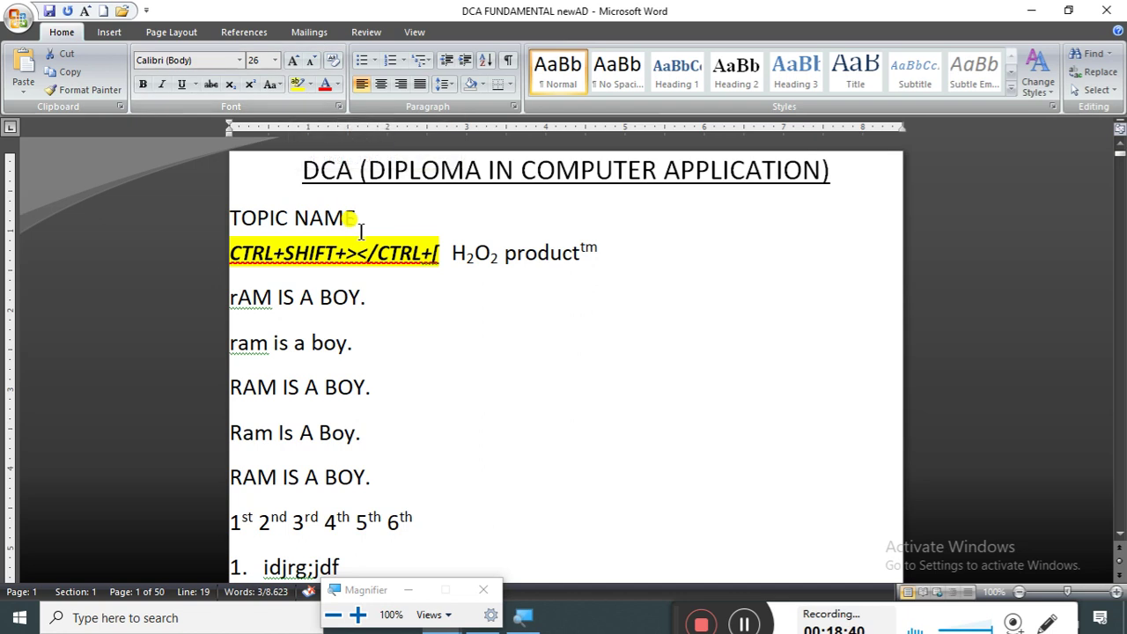
{"action": "scroll", "coordinate": [402, 428], "scroll_direction": "down", "scroll_amount": 6}
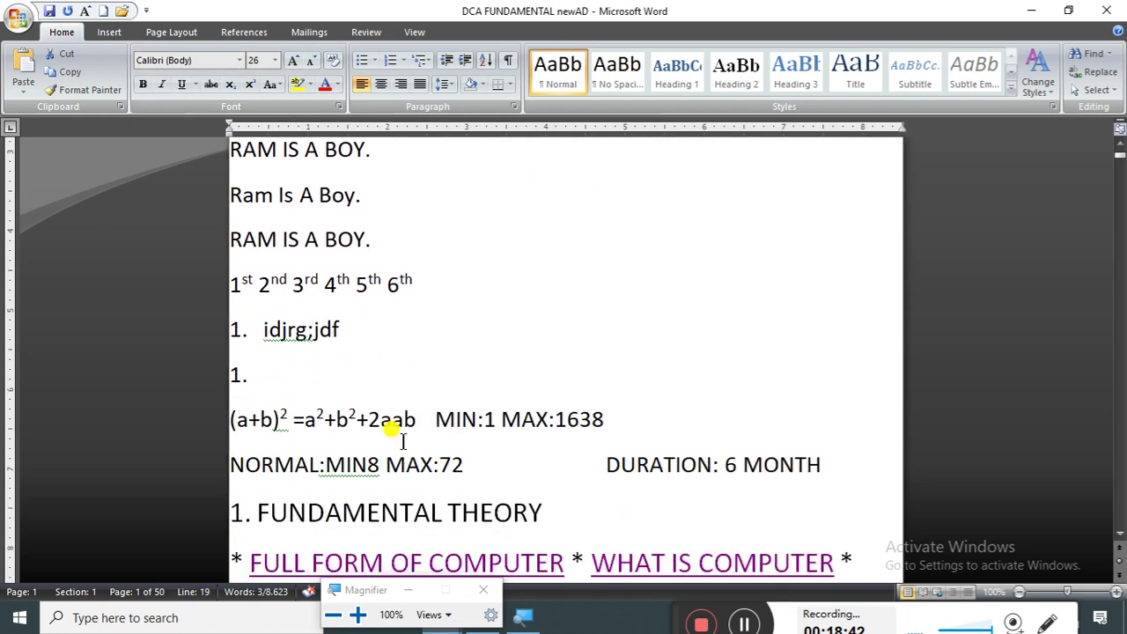
{"action": "scroll", "coordinate": [402, 446], "scroll_direction": "down", "scroll_amount": 15}
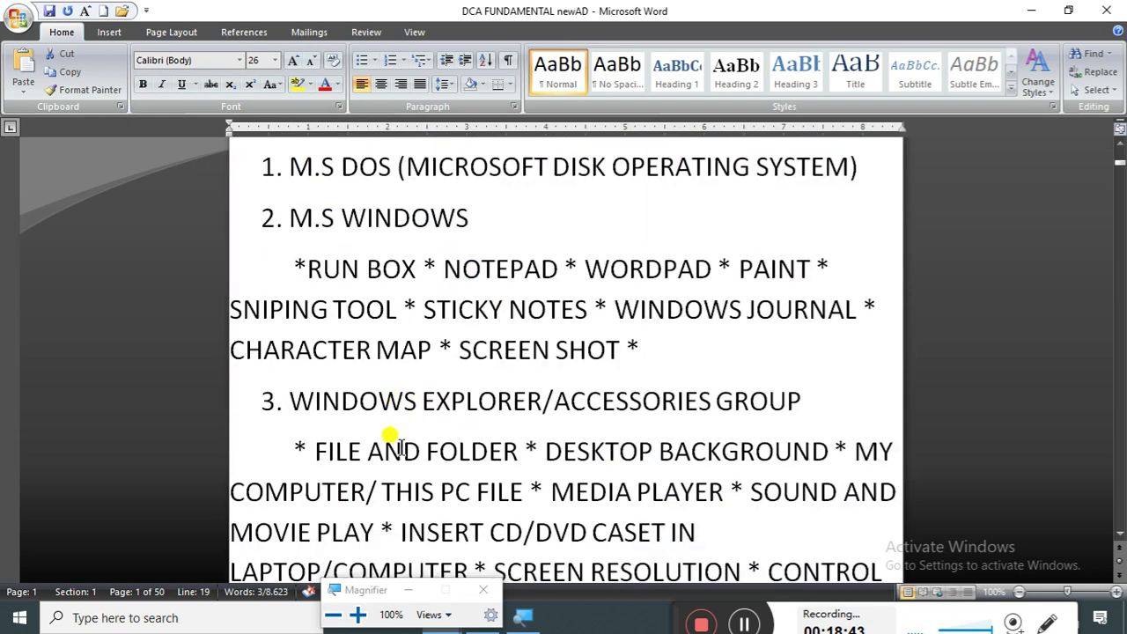
{"action": "scroll", "coordinate": [403, 443], "scroll_direction": "down", "scroll_amount": 6}
{"action": "scroll", "coordinate": [397, 423], "scroll_direction": "up", "scroll_amount": 2}
{"action": "scroll", "coordinate": [448, 367], "scroll_direction": "down", "scroll_amount": 1}
{"action": "left_click_drag", "start_coordinate": [491, 300], "coordinate": [633, 299]}
{"action": "left_click", "coordinate": [647, 339]}
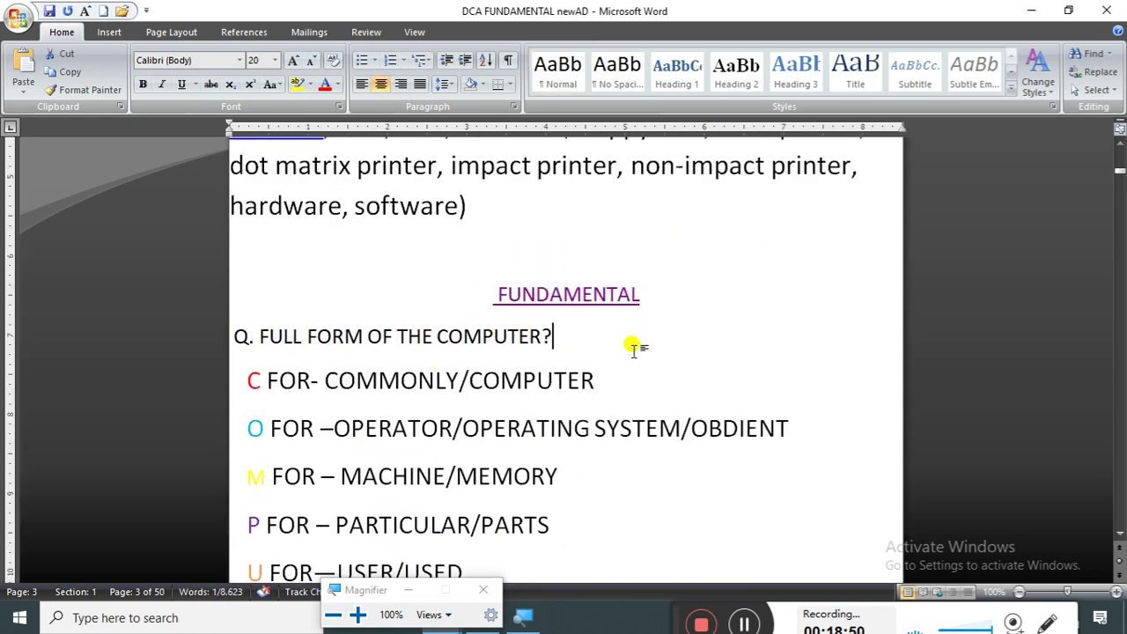
{"action": "left_click_drag", "start_coordinate": [488, 299], "coordinate": [641, 300]}
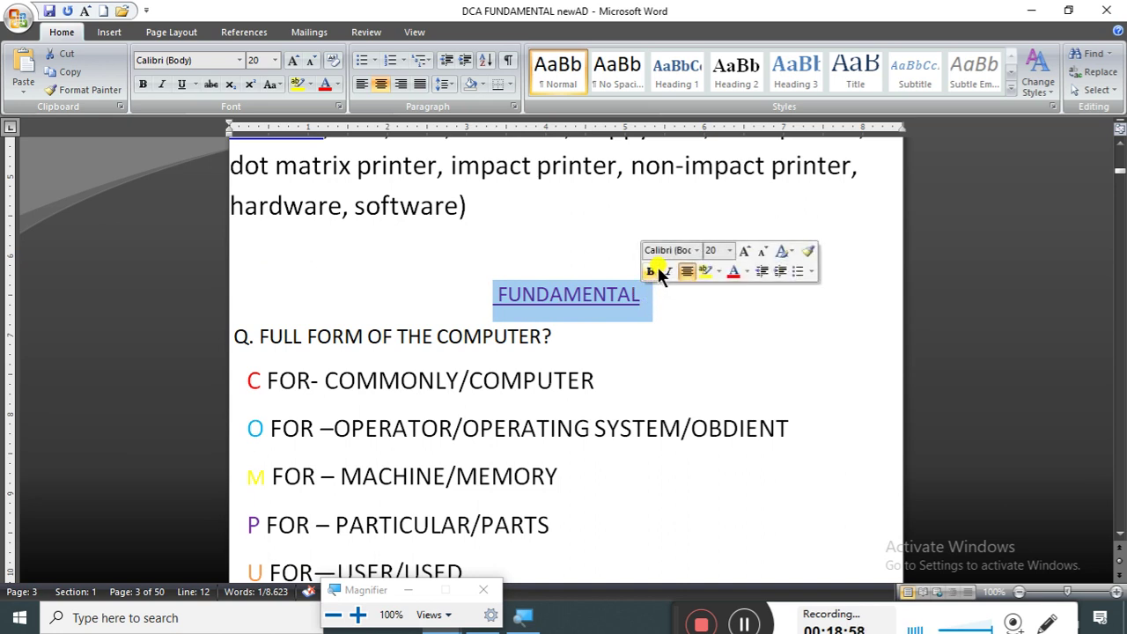
{"action": "left_click", "coordinate": [535, 299]}
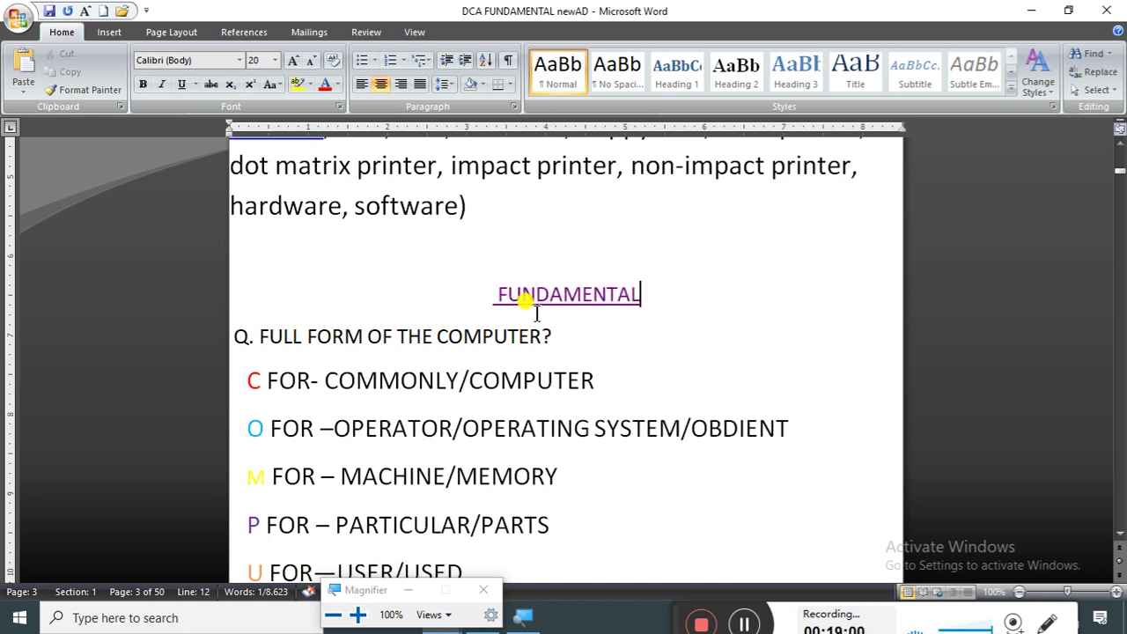
{"action": "left_click_drag", "start_coordinate": [485, 290], "coordinate": [636, 294]}
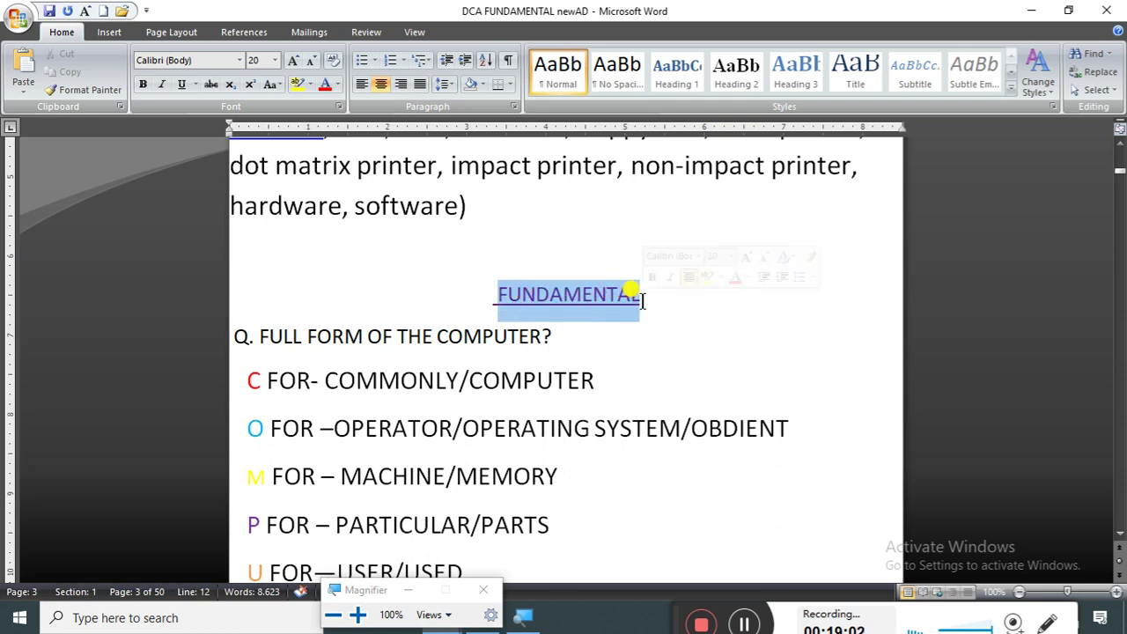
{"action": "left_click", "coordinate": [722, 277]}
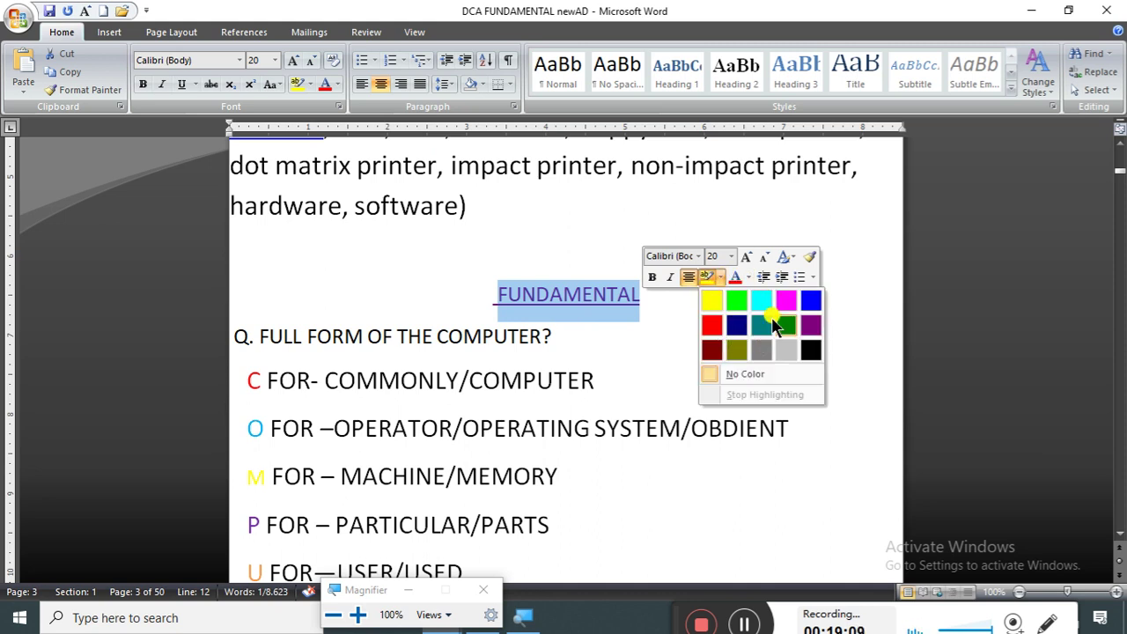
{"action": "left_click", "coordinate": [808, 304]}
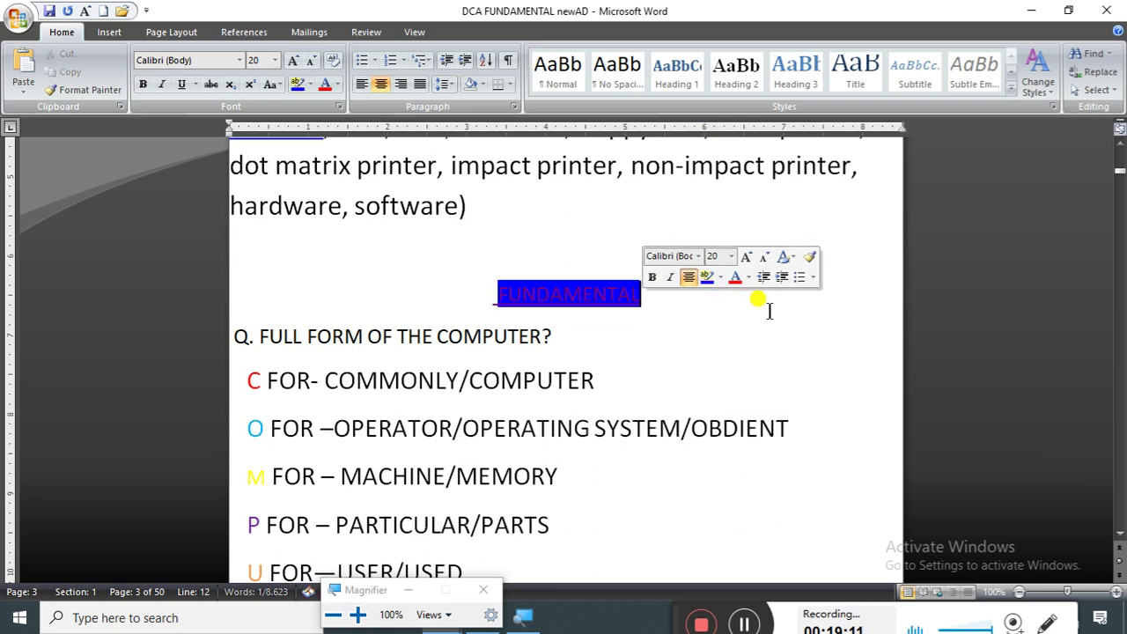
{"action": "left_click", "coordinate": [652, 310]}
Apply a custom green font colour with RGB 58, 242, 0 to the FUNDAMENTAL heading
{"action": "left_click_drag", "start_coordinate": [648, 299], "coordinate": [492, 306]}
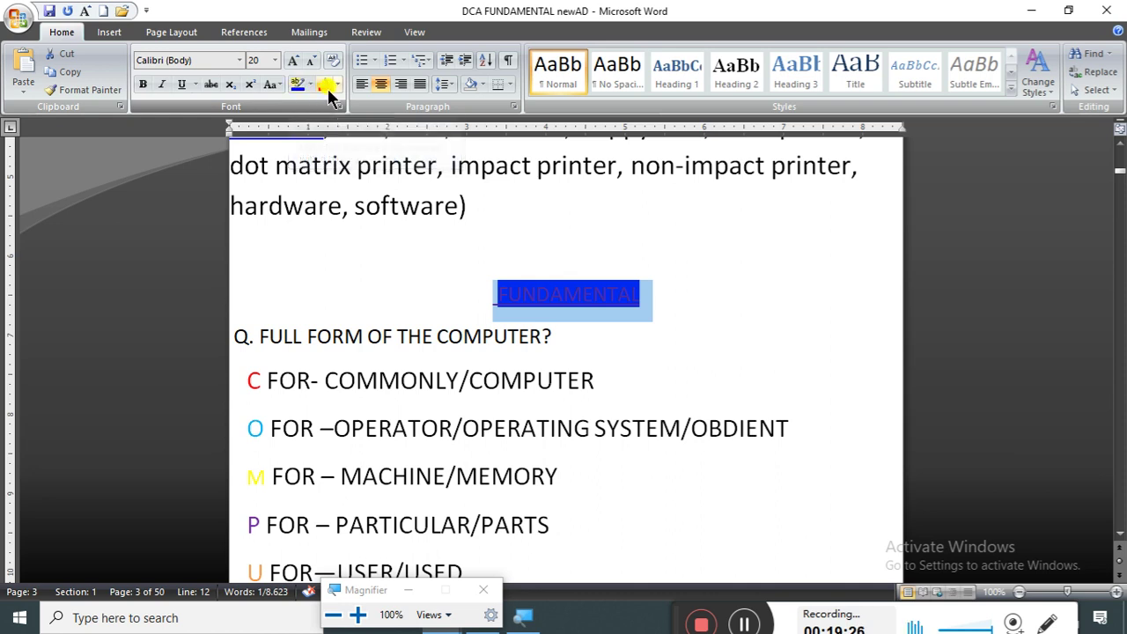
{"action": "left_click", "coordinate": [336, 87]}
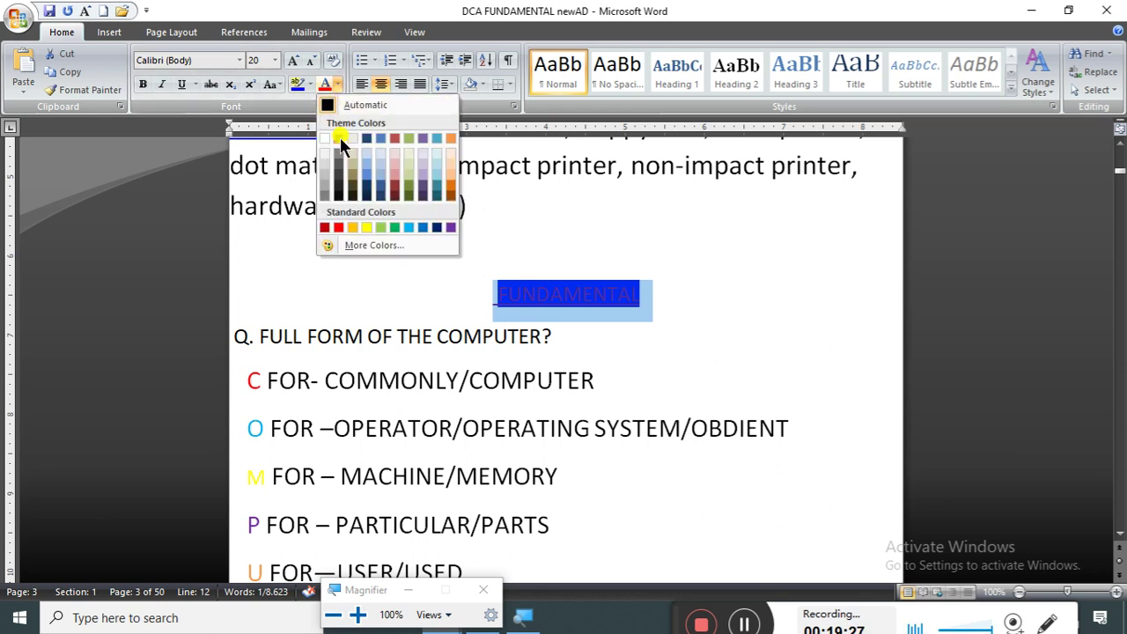
{"action": "left_click", "coordinate": [373, 245]}
{"action": "left_click", "coordinate": [478, 288]}
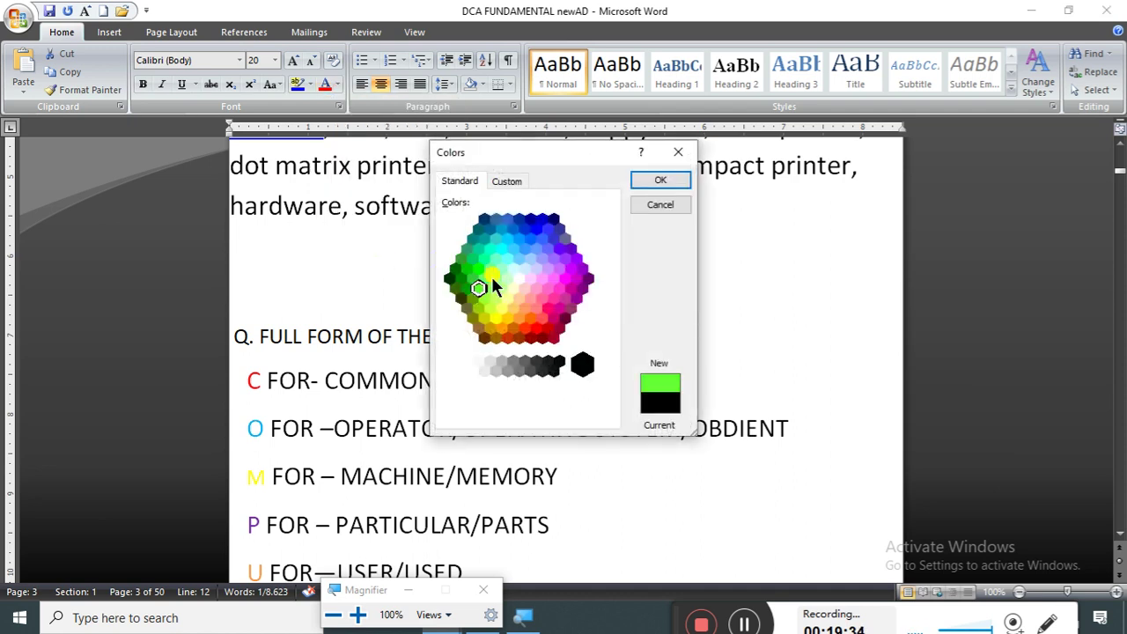
{"action": "left_click", "coordinate": [508, 181]}
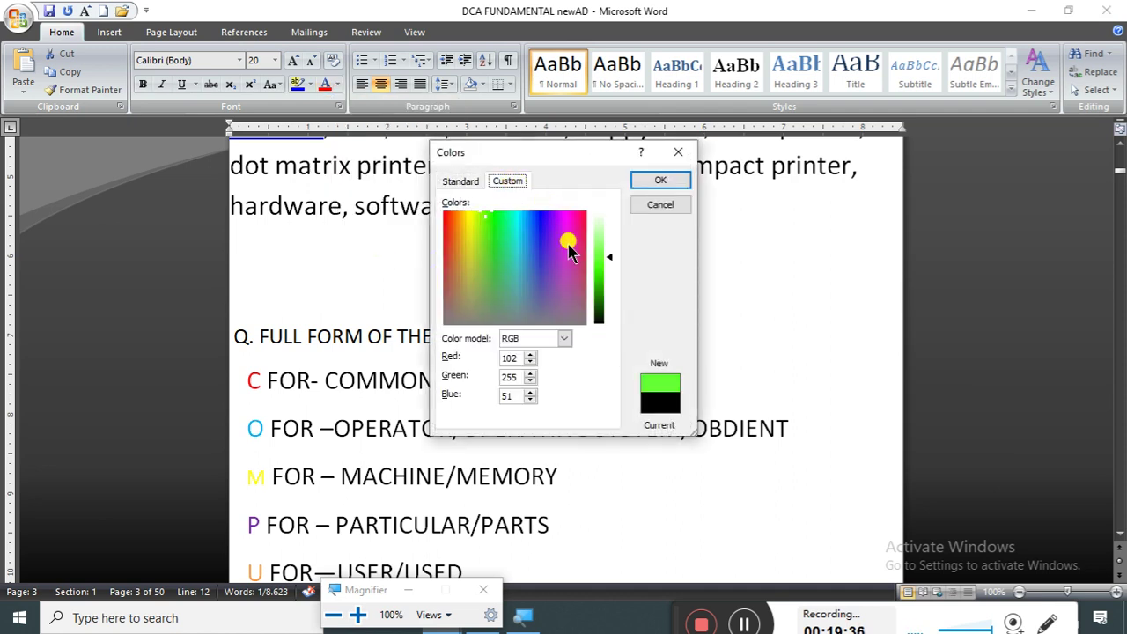
{"action": "mouse_move", "coordinate": [607, 256]}
{"action": "left_mouse_down"}
{"action": "mouse_move", "coordinate": [604, 242]}
{"action": "mouse_move", "coordinate": [603, 270]}
{"action": "left_mouse_up"}
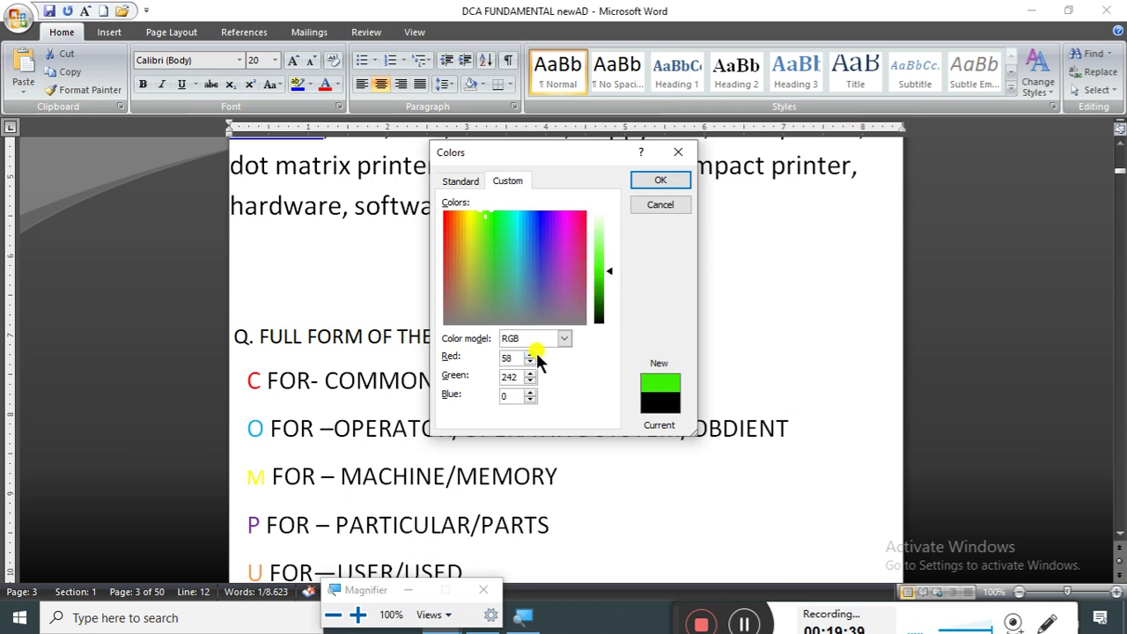
{"action": "left_click", "coordinate": [562, 339]}
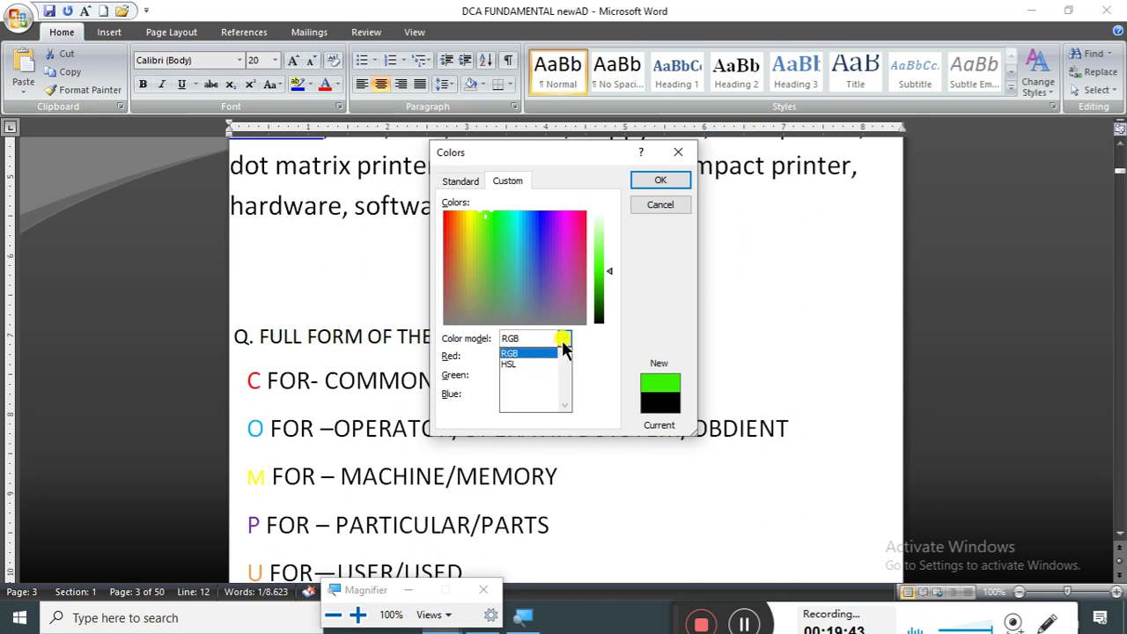
{"action": "left_click", "coordinate": [562, 340]}
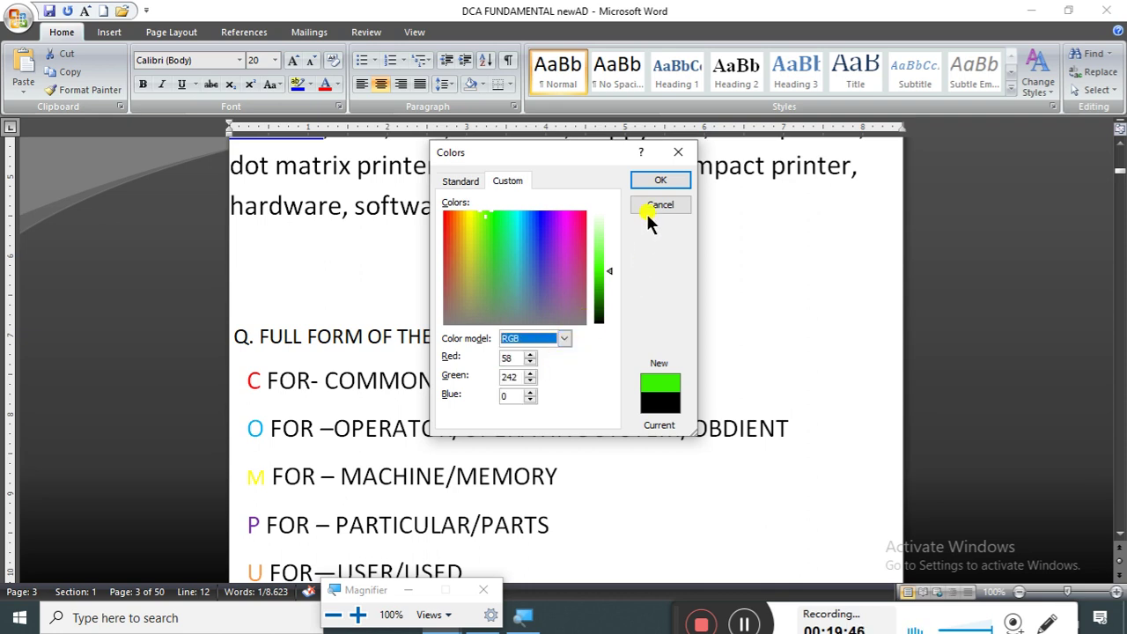
{"action": "left_click", "coordinate": [660, 181]}
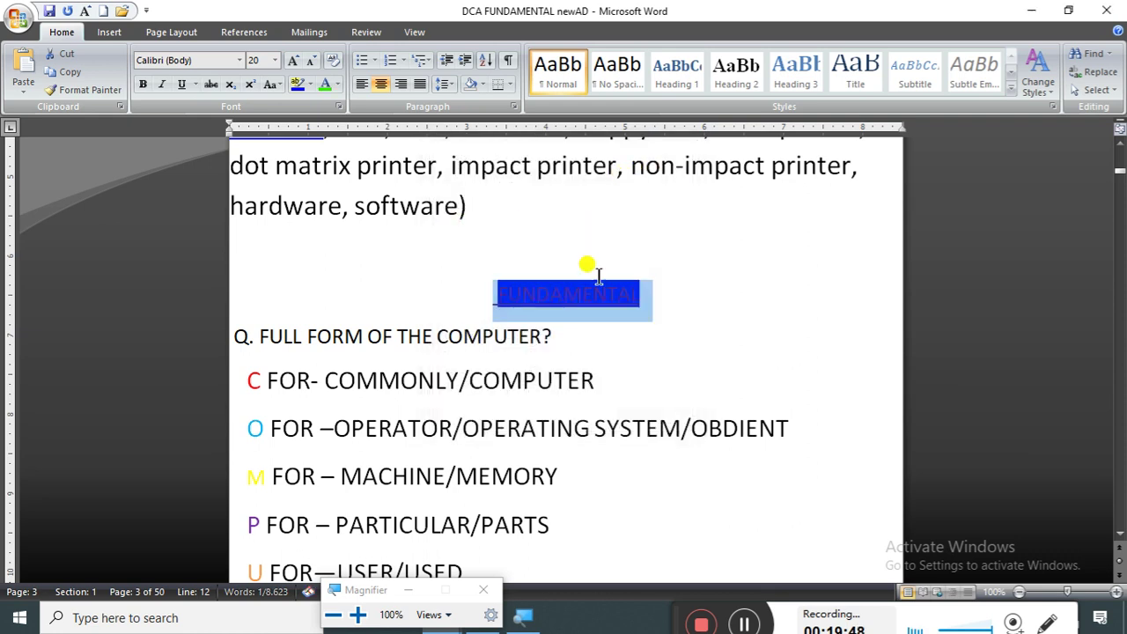
Apply the standard red font colour to the FUNDAMENTAL heading and deselect it
{"action": "left_click_drag", "start_coordinate": [636, 289], "coordinate": [491, 304]}
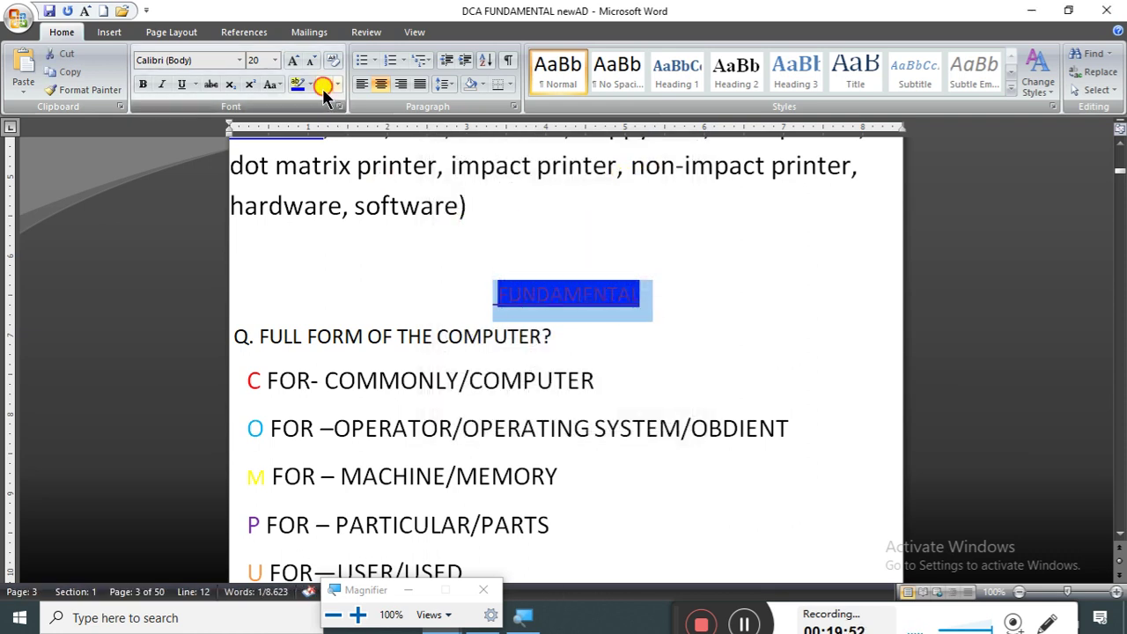
{"action": "left_click", "coordinate": [337, 85]}
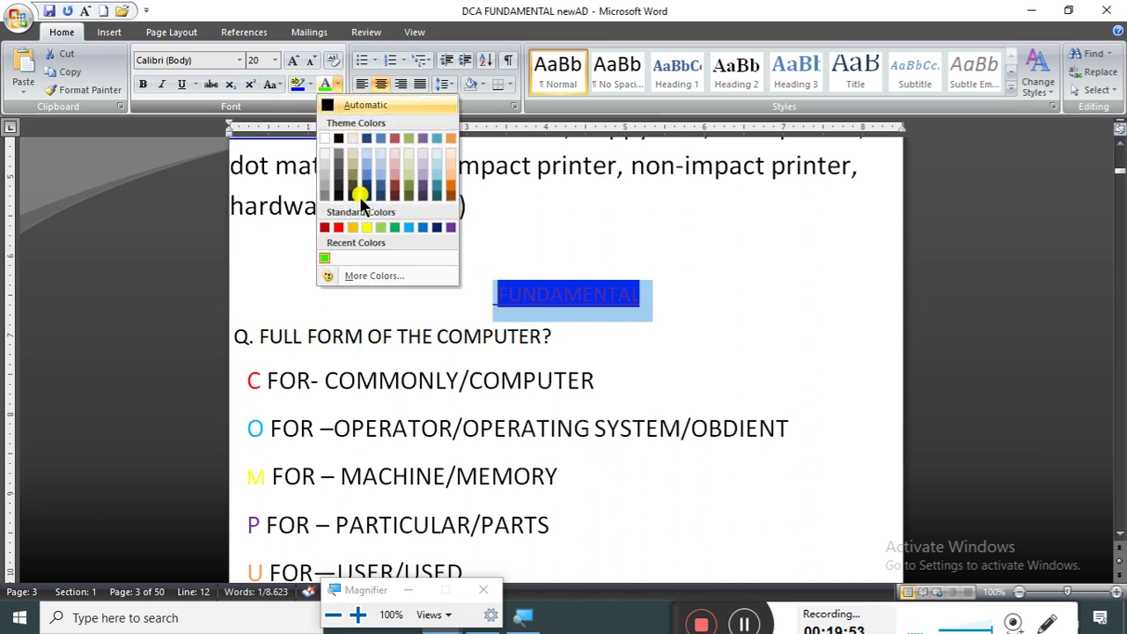
{"action": "left_click", "coordinate": [336, 231]}
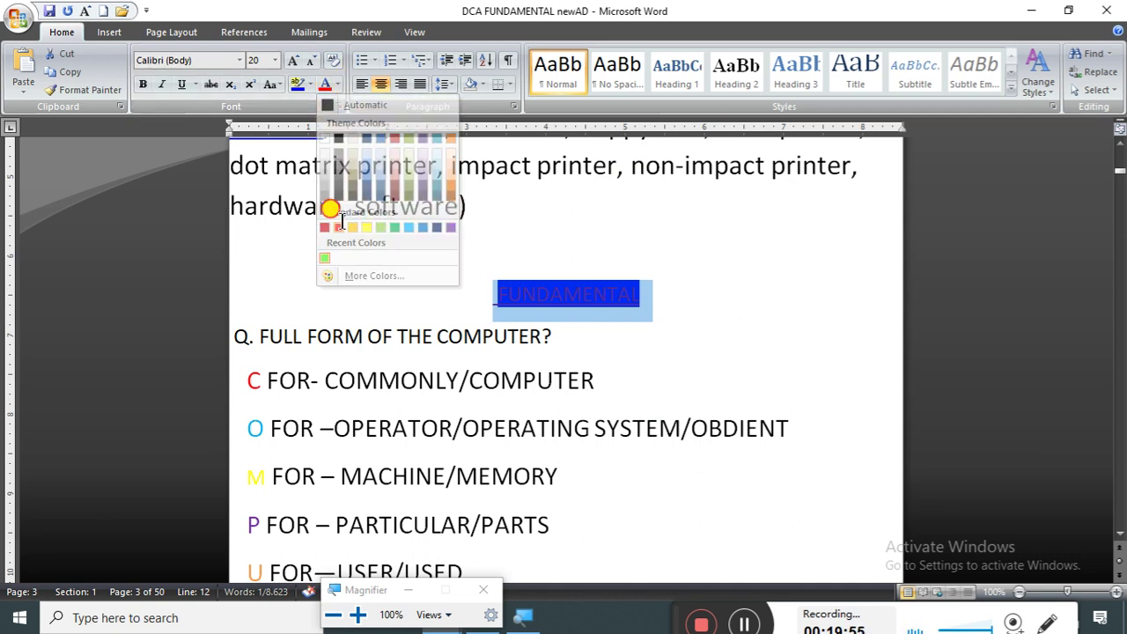
{"action": "left_click", "coordinate": [562, 297]}
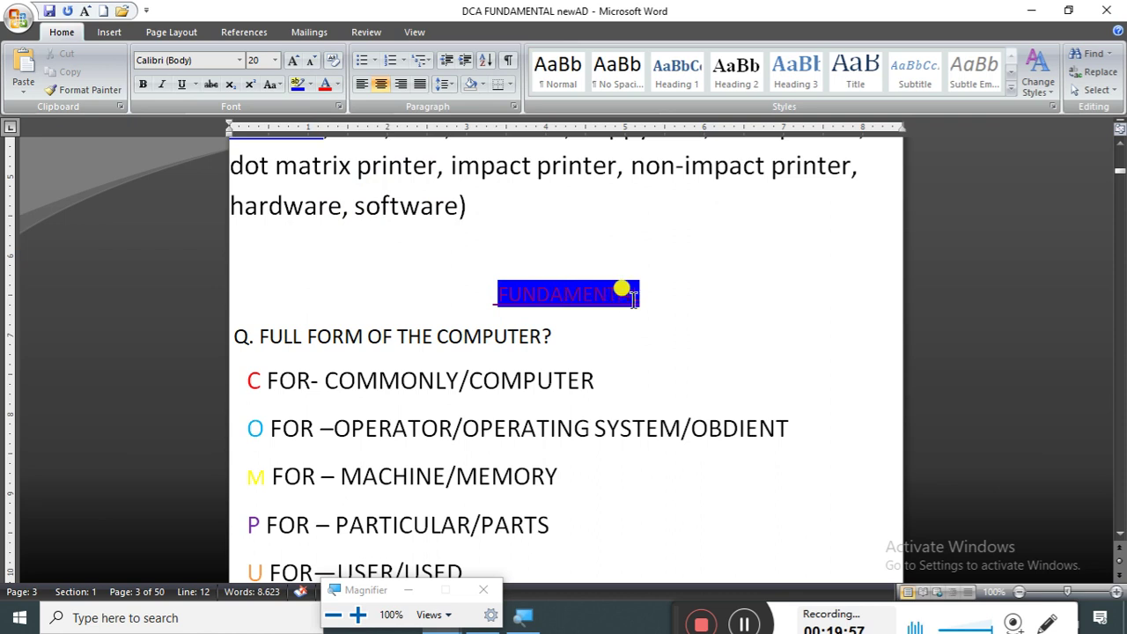
Change the FUNDAMENTAL heading's highlight to yellow and deselect the text
{"action": "left_click_drag", "start_coordinate": [621, 297], "coordinate": [485, 287]}
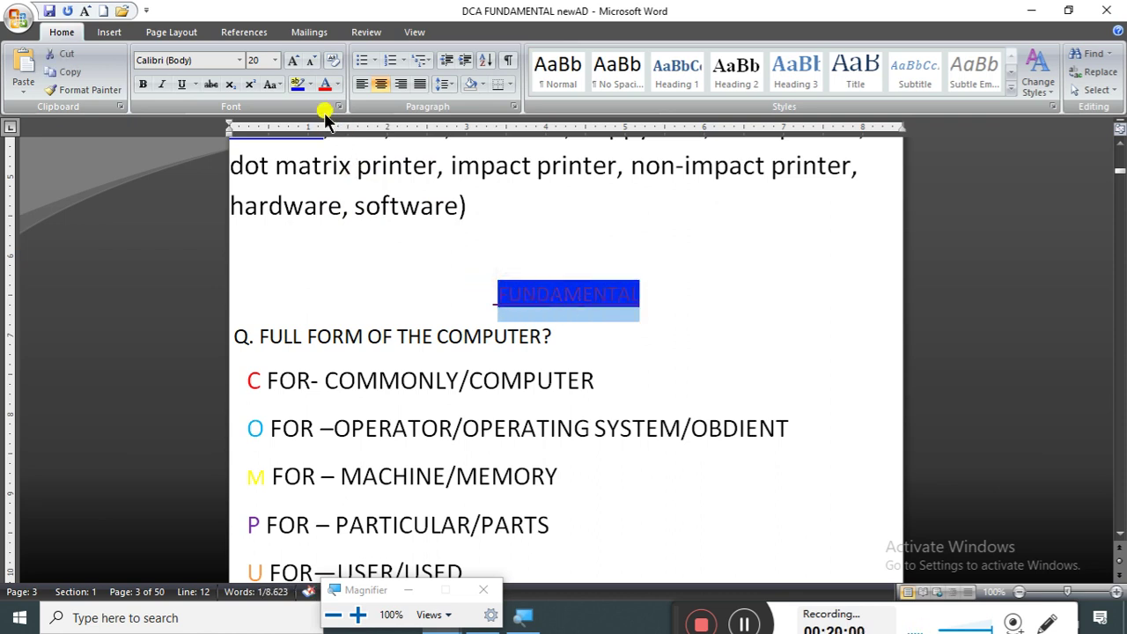
{"action": "left_click", "coordinate": [311, 85]}
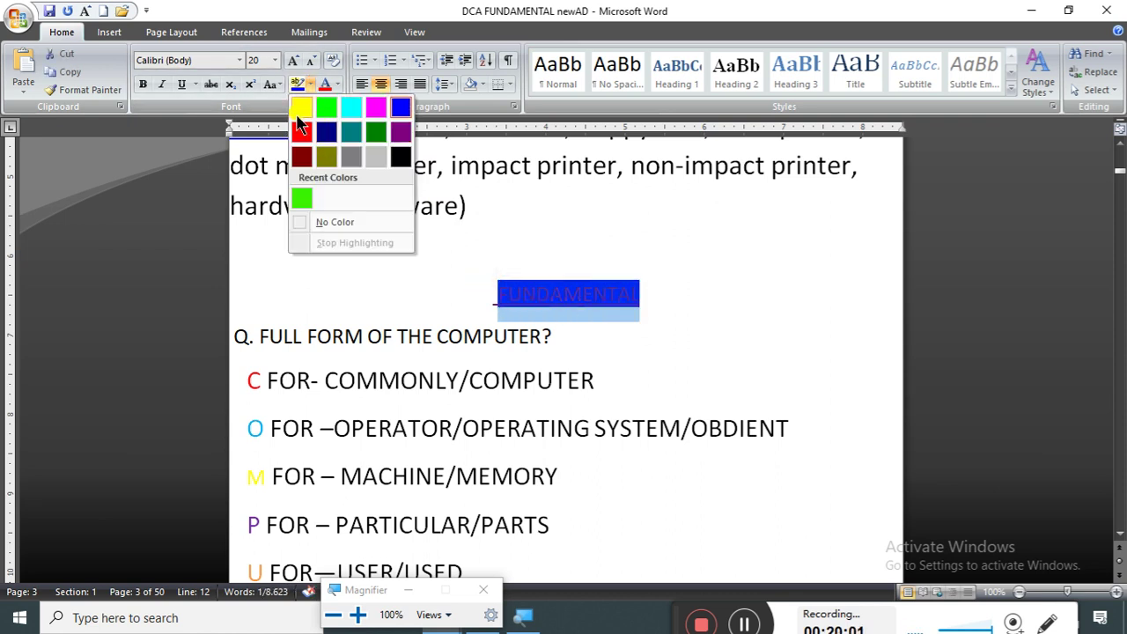
{"action": "left_click", "coordinate": [301, 108]}
{"action": "left_click", "coordinate": [621, 319]}
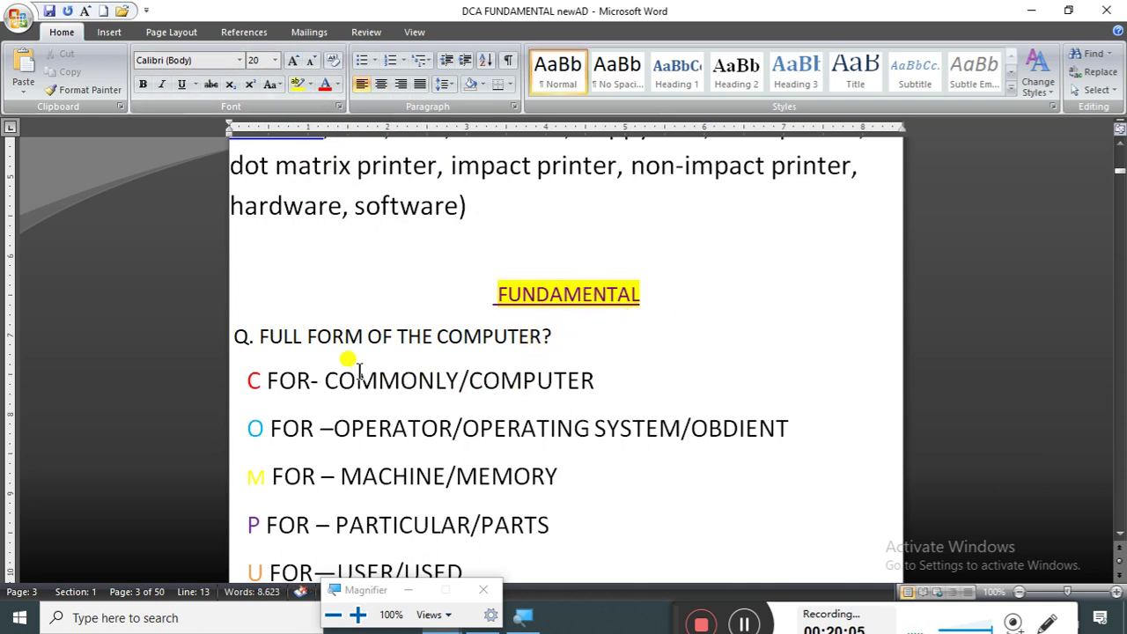
Highlight the "WHAT IS COMPUTER?" question heading in pink
{"action": "scroll", "coordinate": [517, 397], "scroll_direction": "down", "scroll_amount": 6}
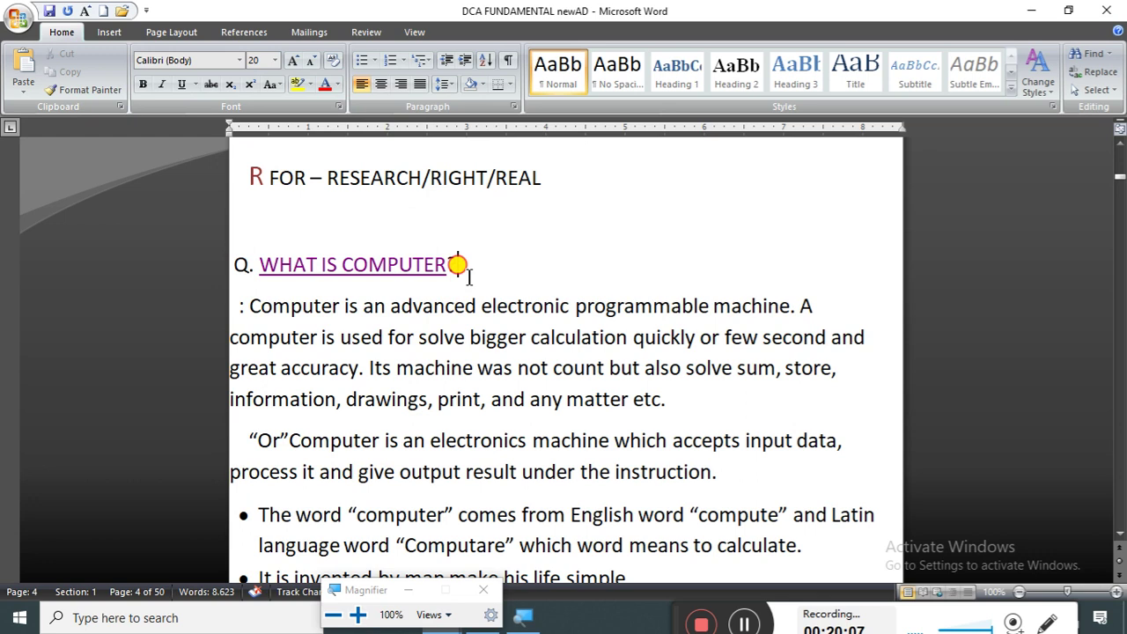
{"action": "left_click_drag", "start_coordinate": [455, 264], "coordinate": [319, 264]}
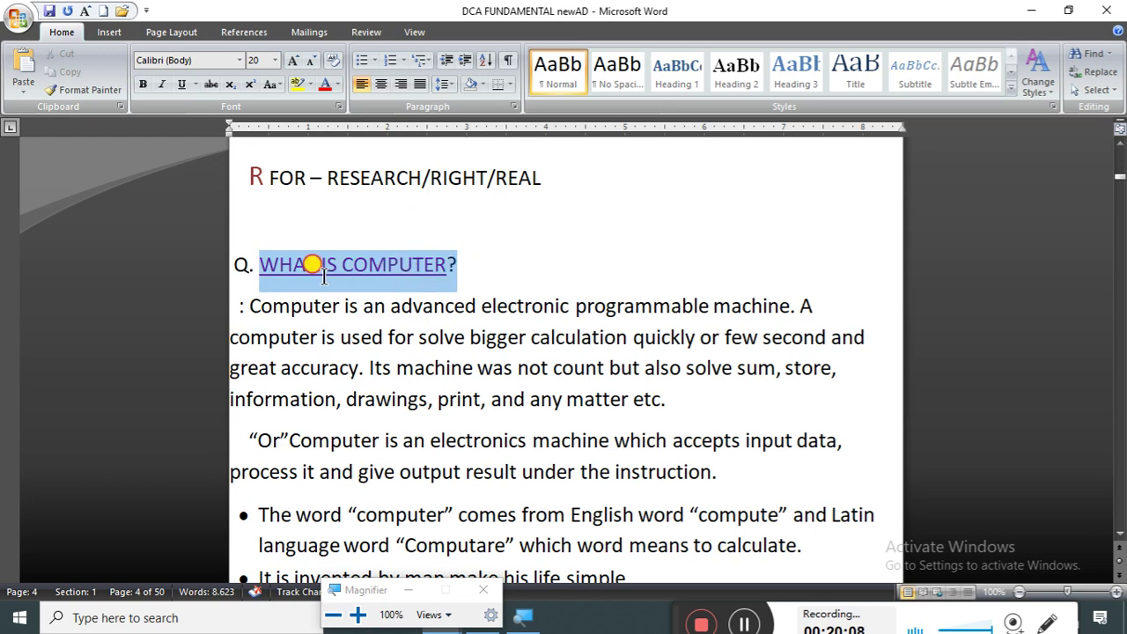
{"action": "left_click", "coordinate": [311, 84]}
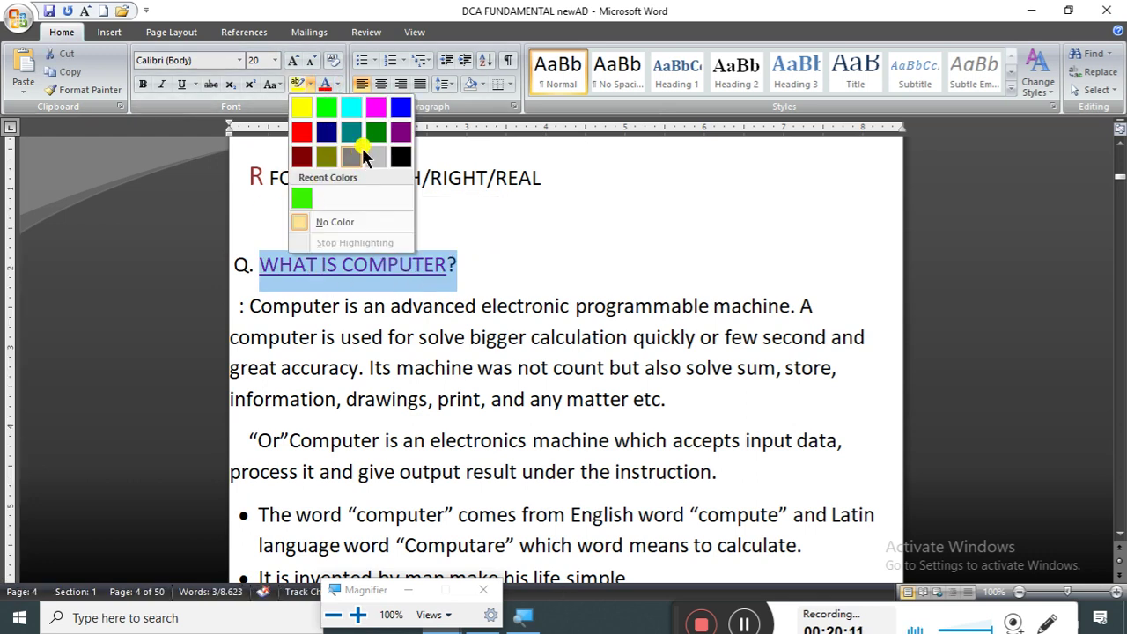
{"action": "left_click", "coordinate": [376, 106]}
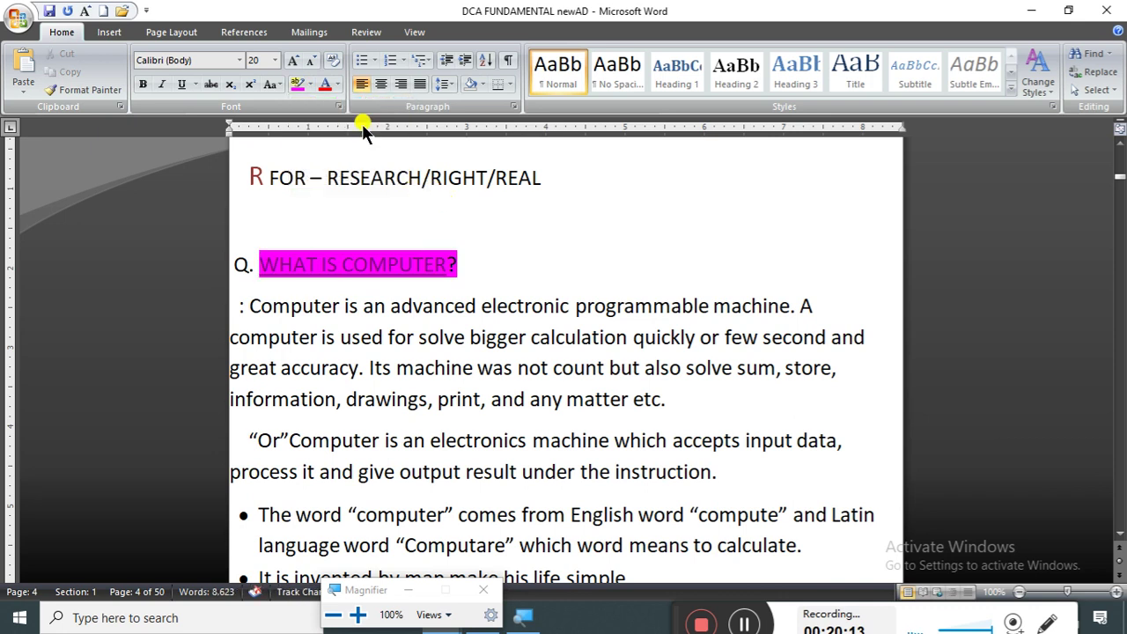
Apply the standard light blue font colour to the answer text from "Computer is an advanced" through "used for solve" and deselect it
{"action": "left_click", "coordinate": [310, 89]}
{"action": "left_click", "coordinate": [466, 218]}
{"action": "left_click_drag", "start_coordinate": [249, 306], "coordinate": [431, 330]}
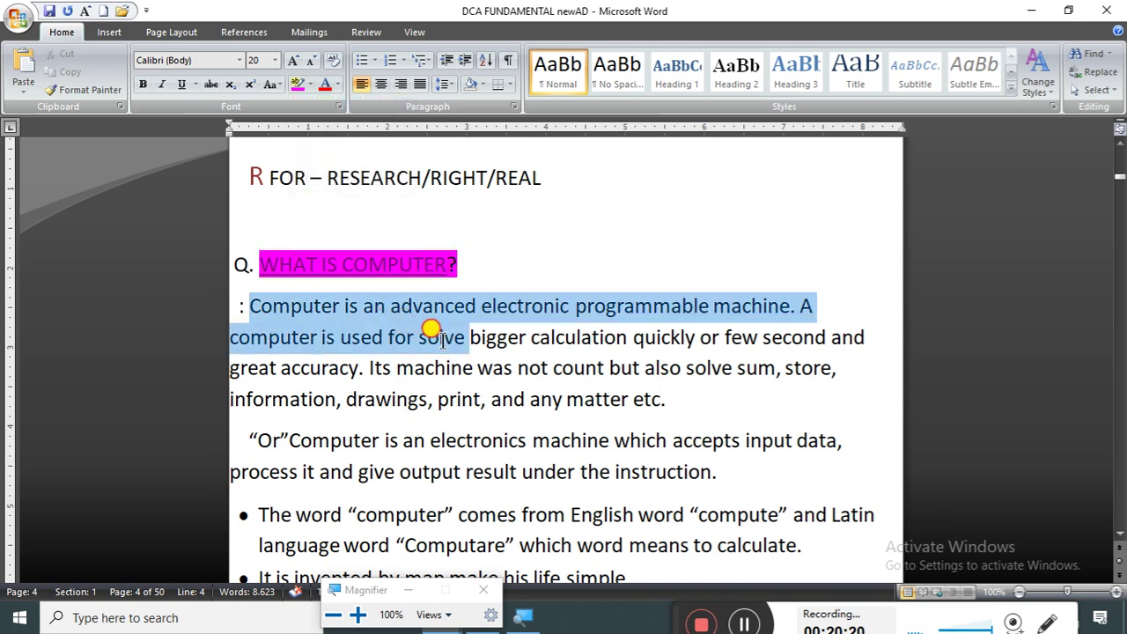
{"action": "left_click", "coordinate": [338, 85]}
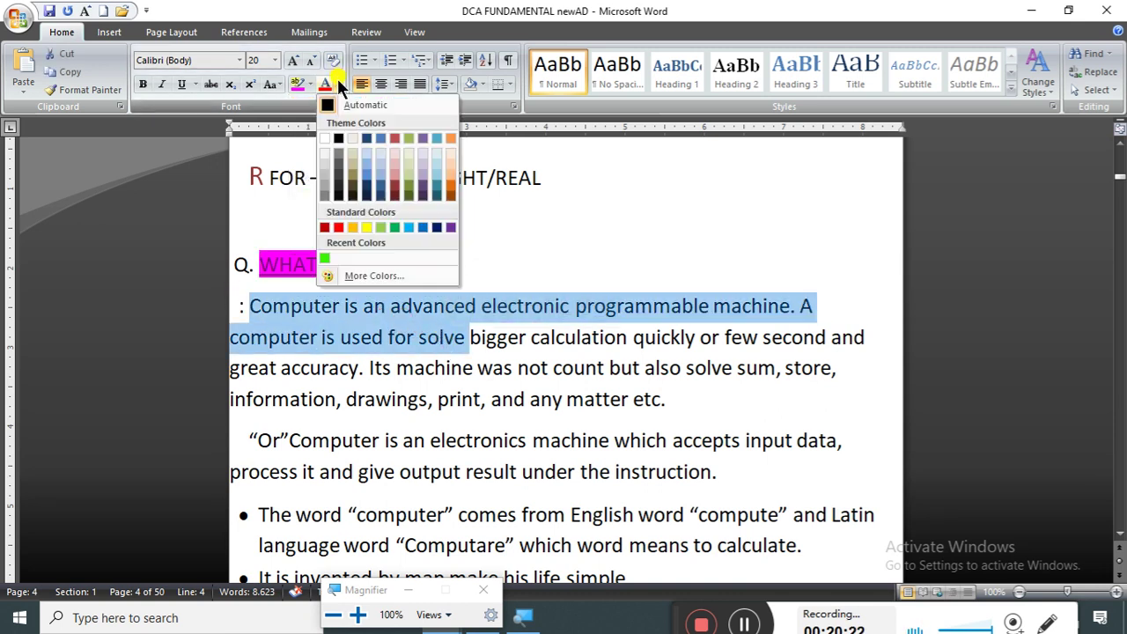
{"action": "left_click", "coordinate": [408, 227]}
{"action": "left_click", "coordinate": [529, 251]}
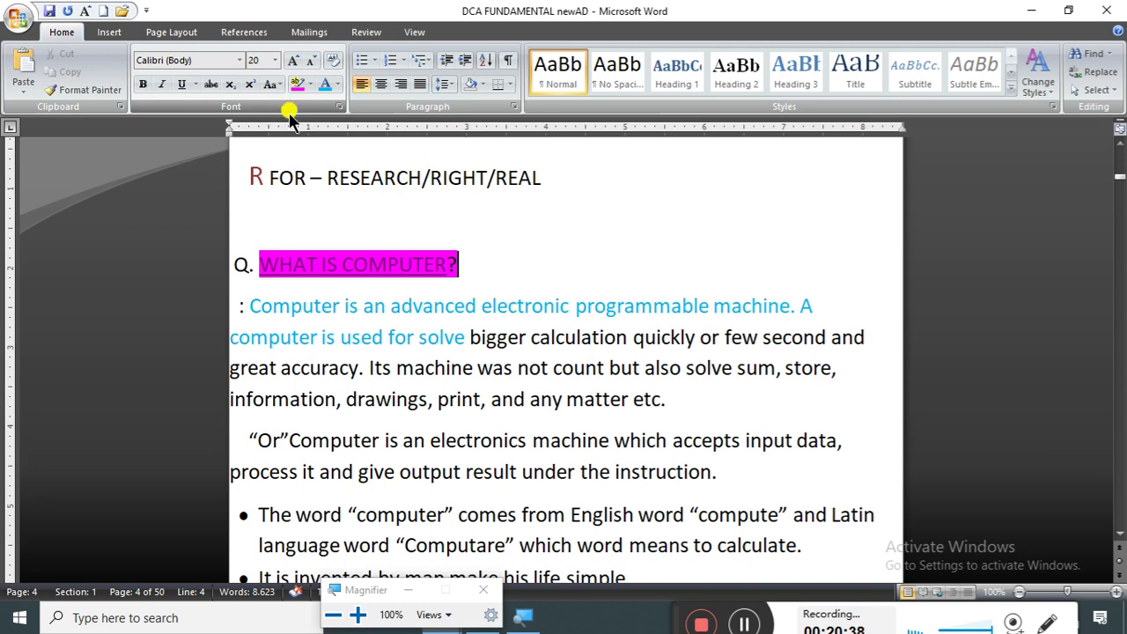
Review the Font dialog's font and character spacing settings, and close the dialog without changing any options
{"action": "left_click", "coordinate": [338, 106]}
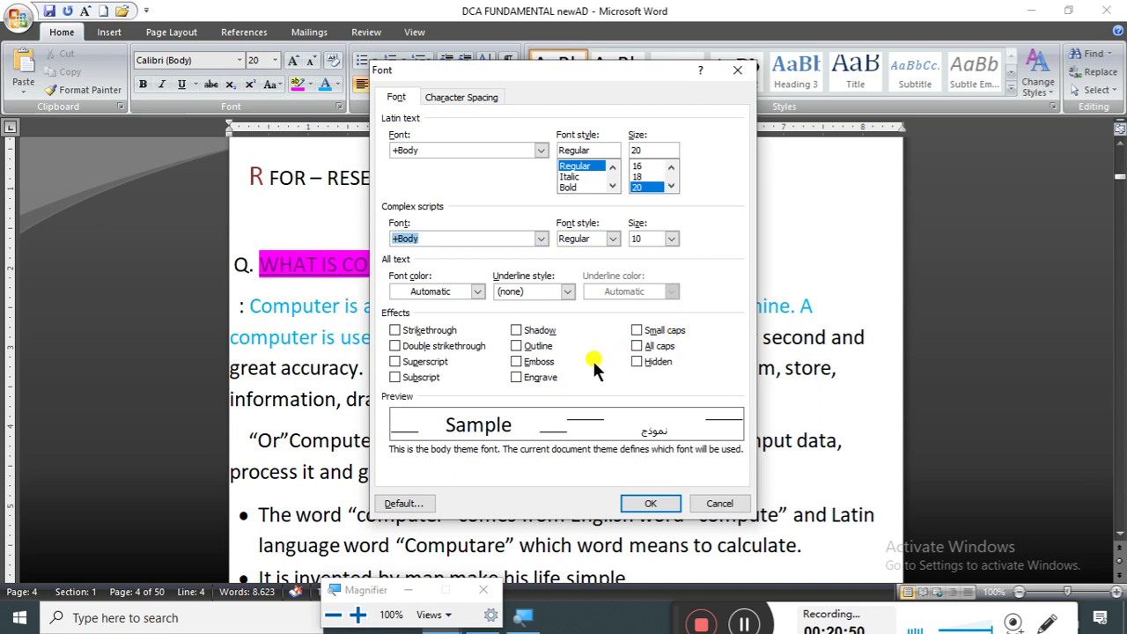
{"action": "left_click", "coordinate": [493, 97]}
{"action": "left_click", "coordinate": [396, 98]}
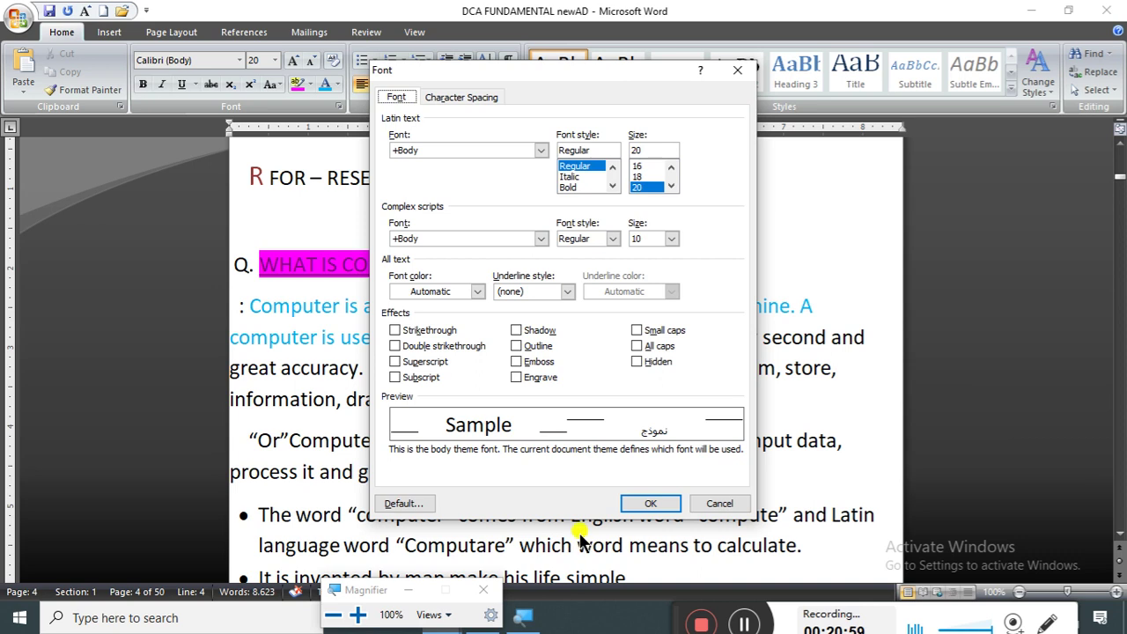
{"action": "left_click", "coordinate": [648, 503]}
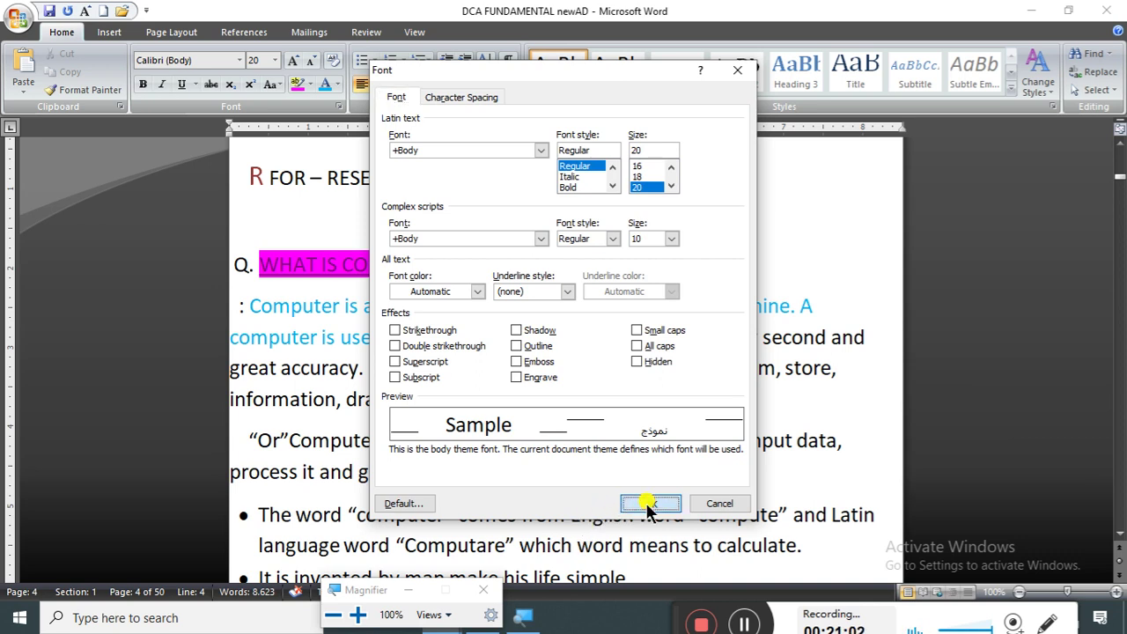